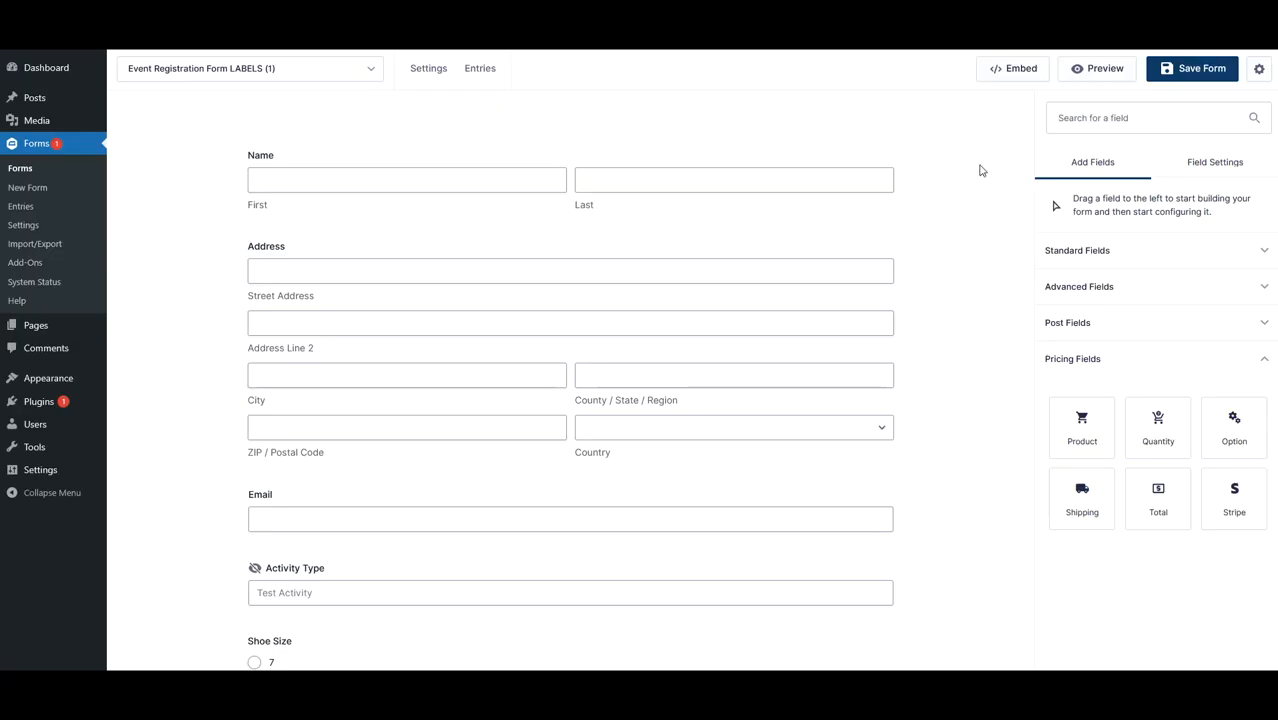
- Review the Name field's General and Appearance settings in the form editor
click(1105, 250)
drag(1097, 342, 1141, 342)
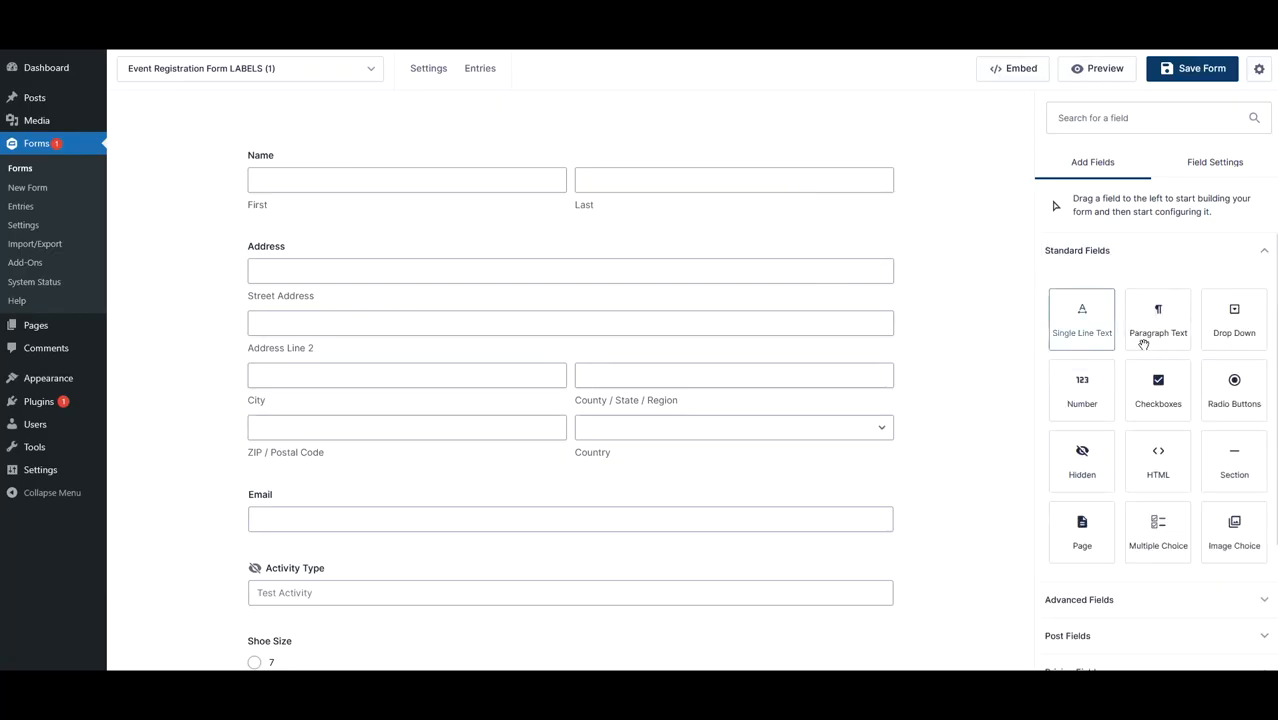
mouse_move(1155, 397)
mouse_down()
mouse_move(1004, 288)
mouse_move(811, 228)
mouse_move(1192, 354)
mouse_move(1158, 388)
mouse_up()
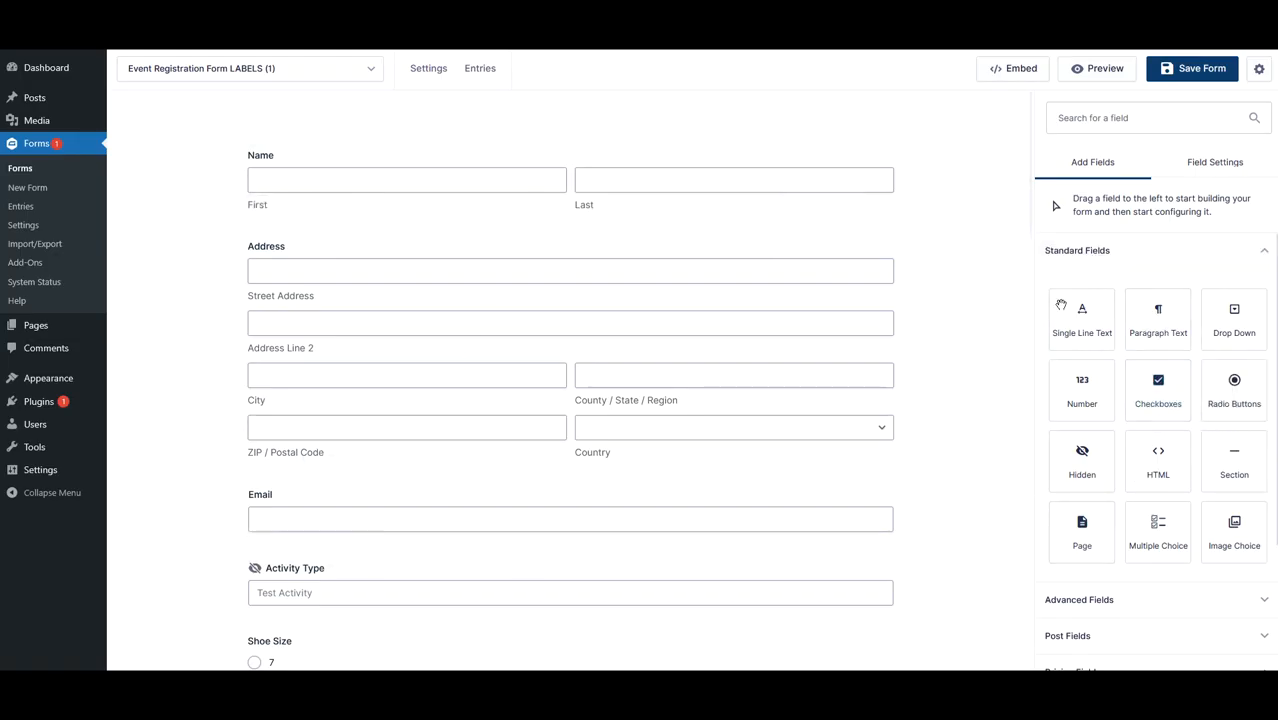
click(762, 177)
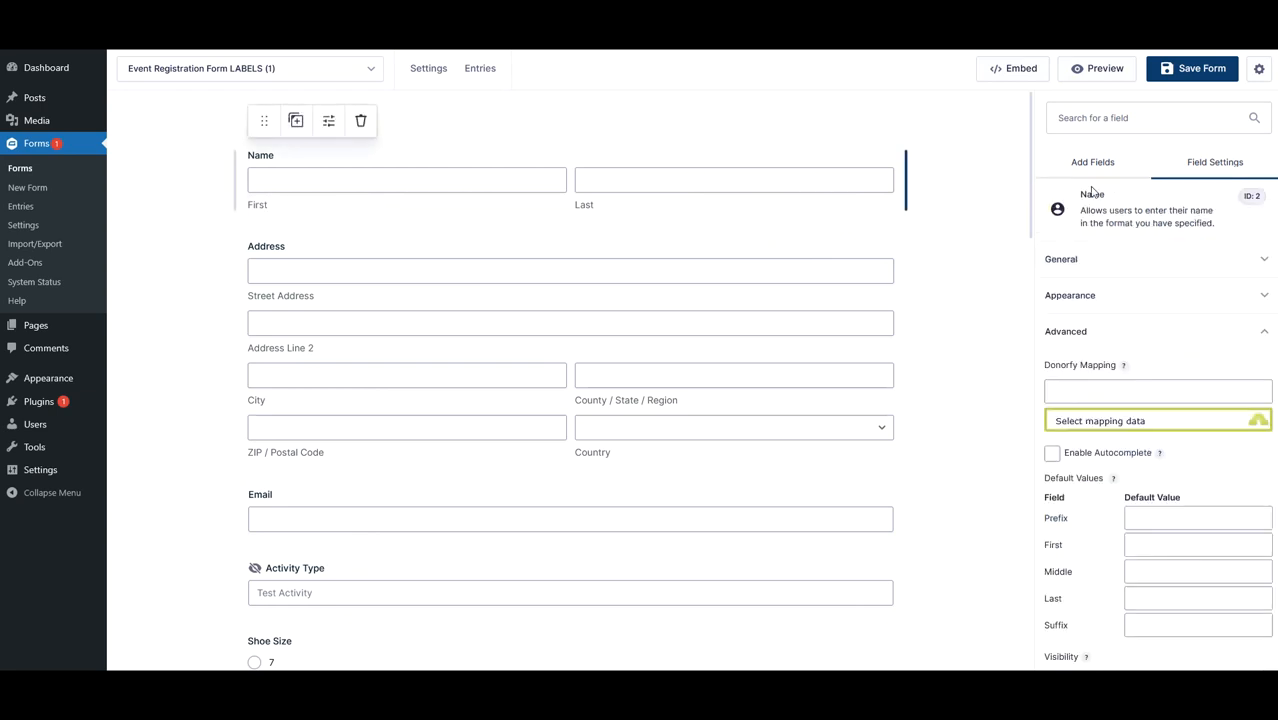
click(1092, 263)
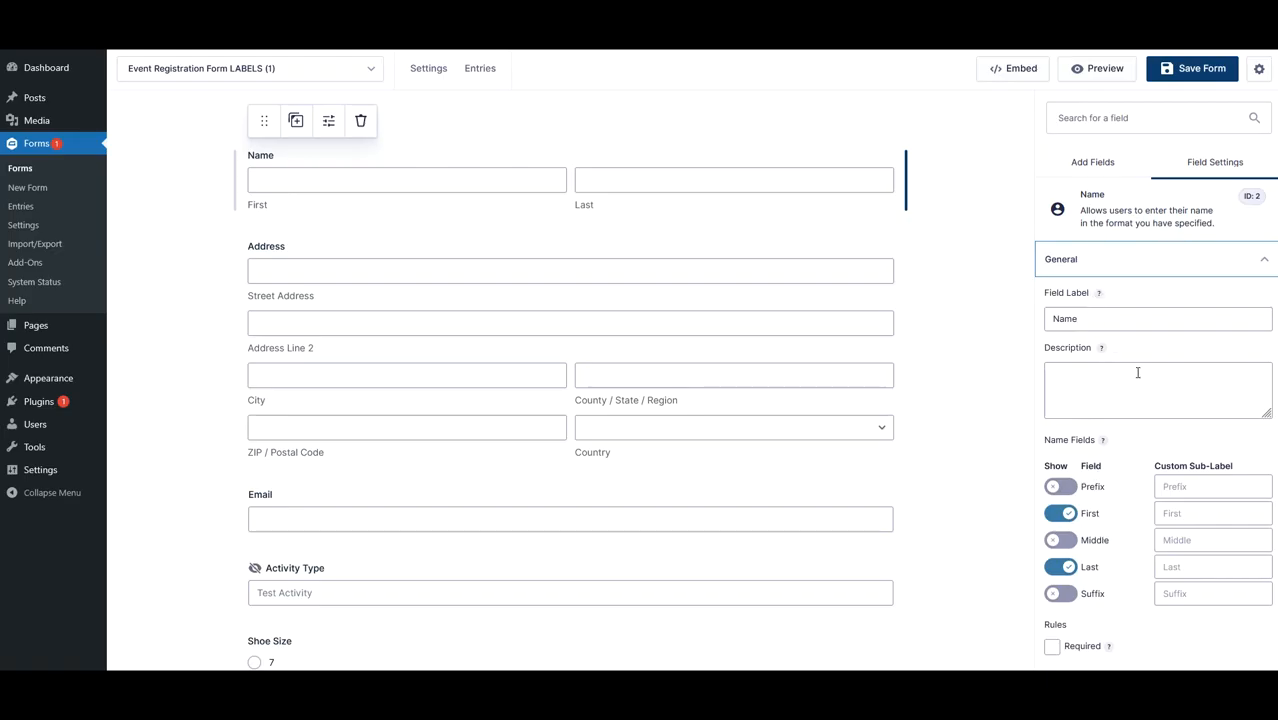
click(1096, 260)
click(1102, 302)
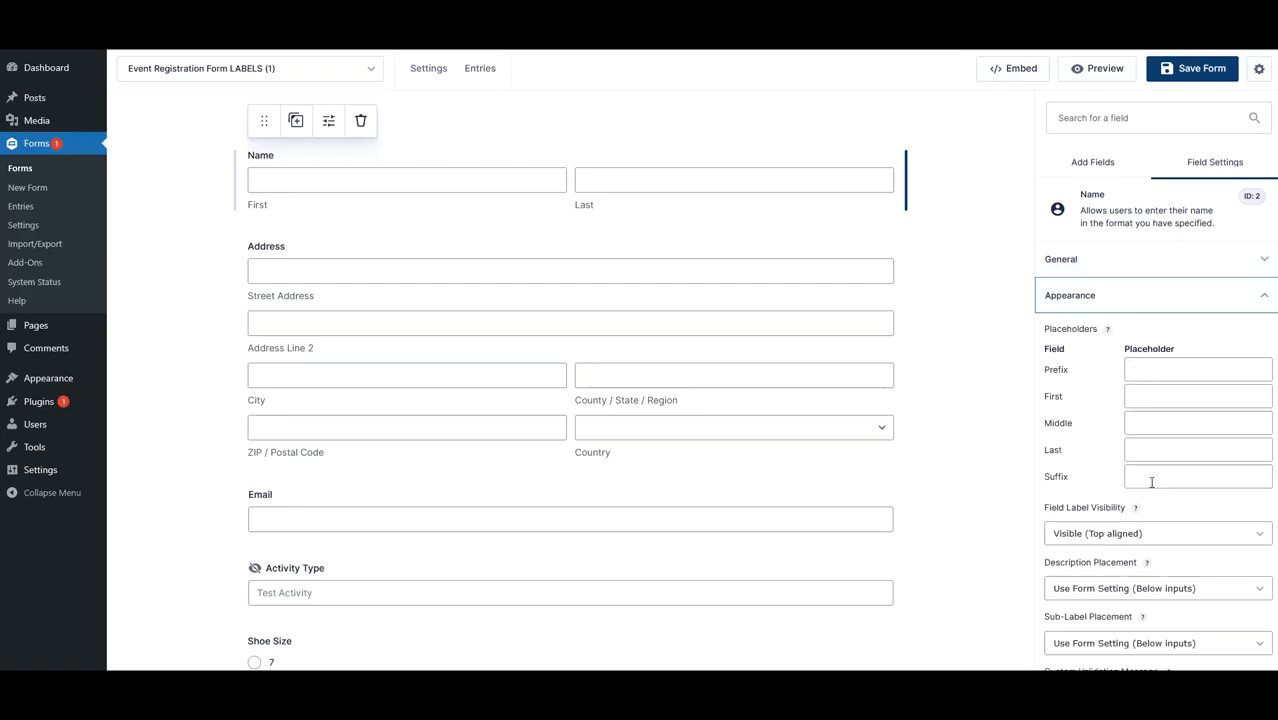
scroll(1130, 592, down, 3)
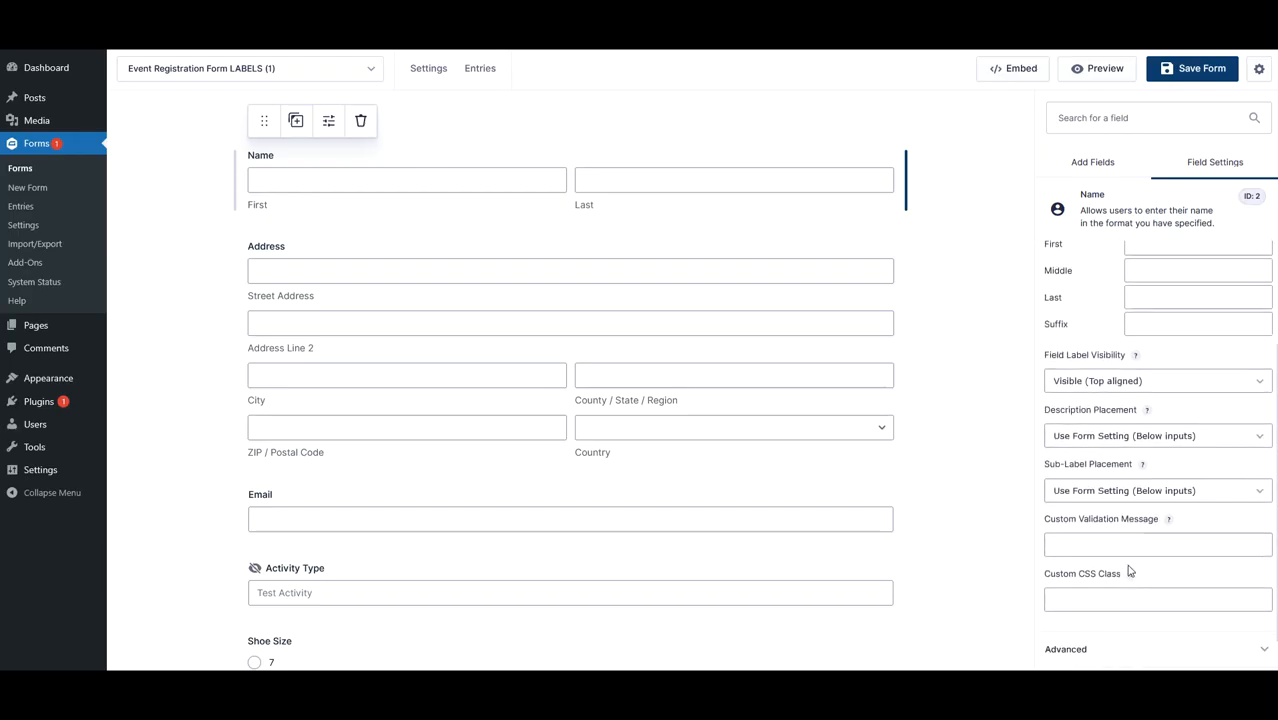
scroll(1109, 587, up, 3)
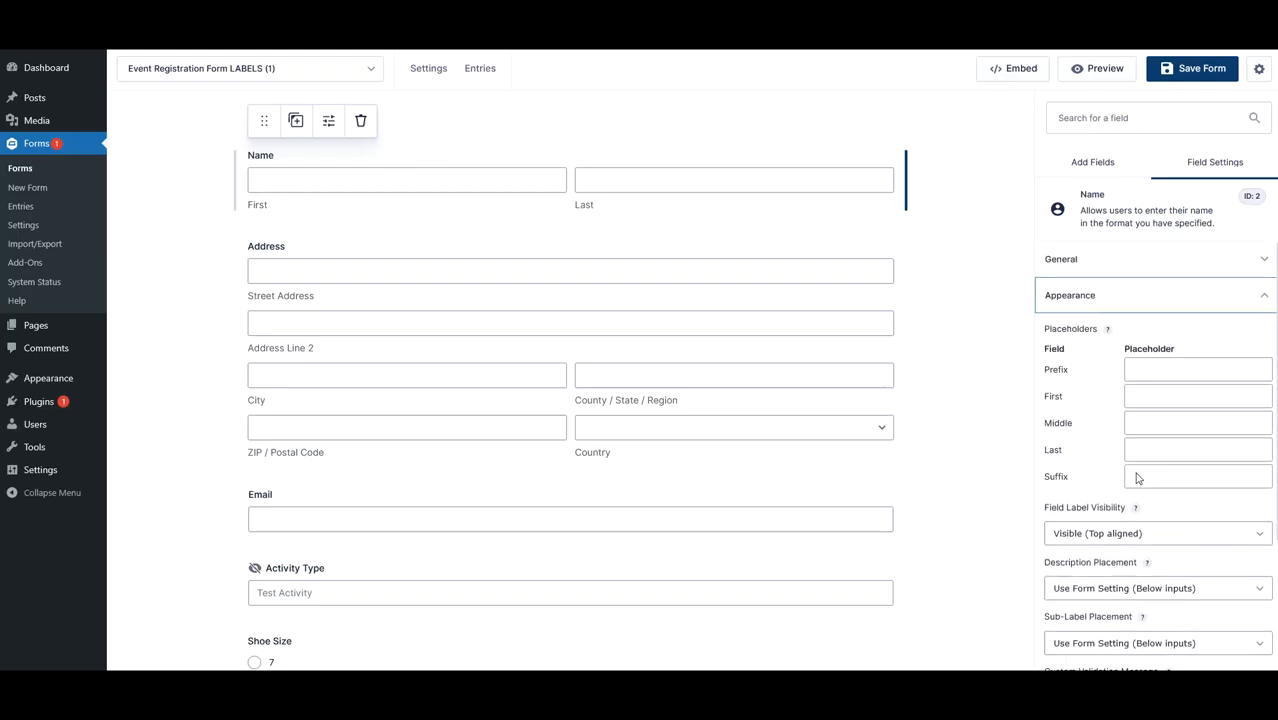
click(1126, 306)
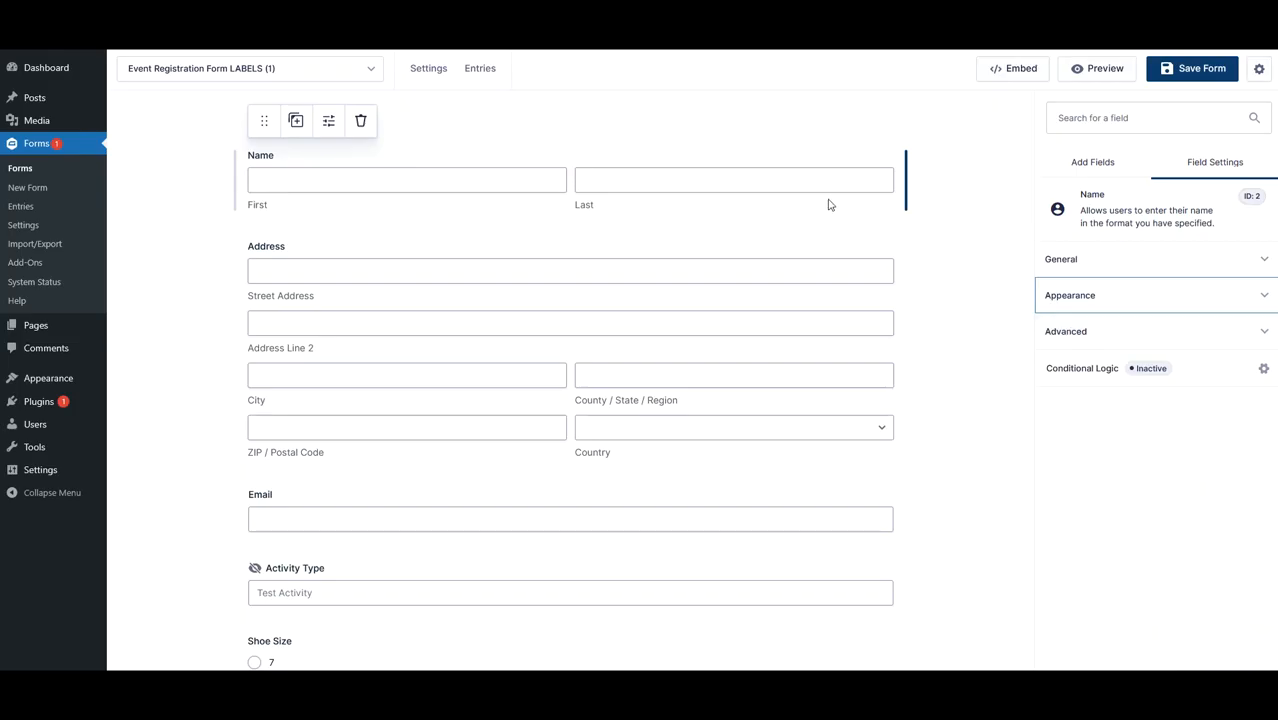
- Map the Name field to the Donorfy Full Name field in its advanced settings
click(1112, 343)
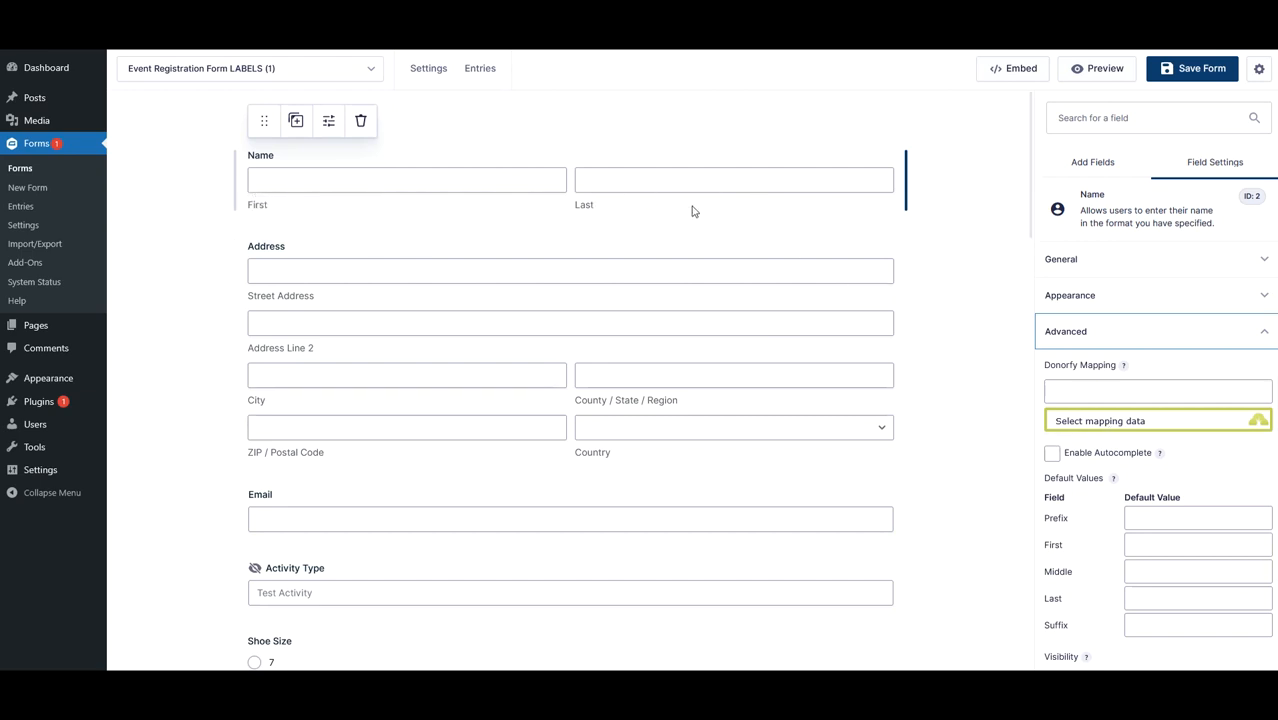
click(1108, 431)
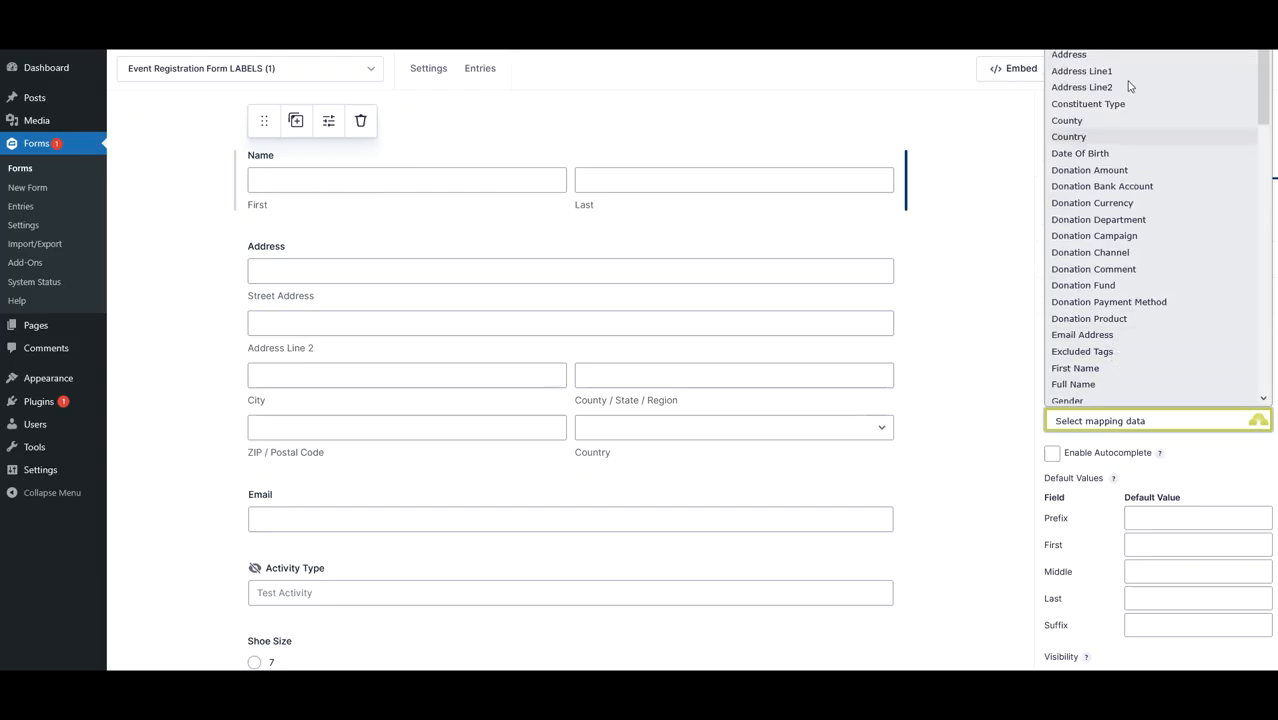
scroll(1090, 350, down, 2)
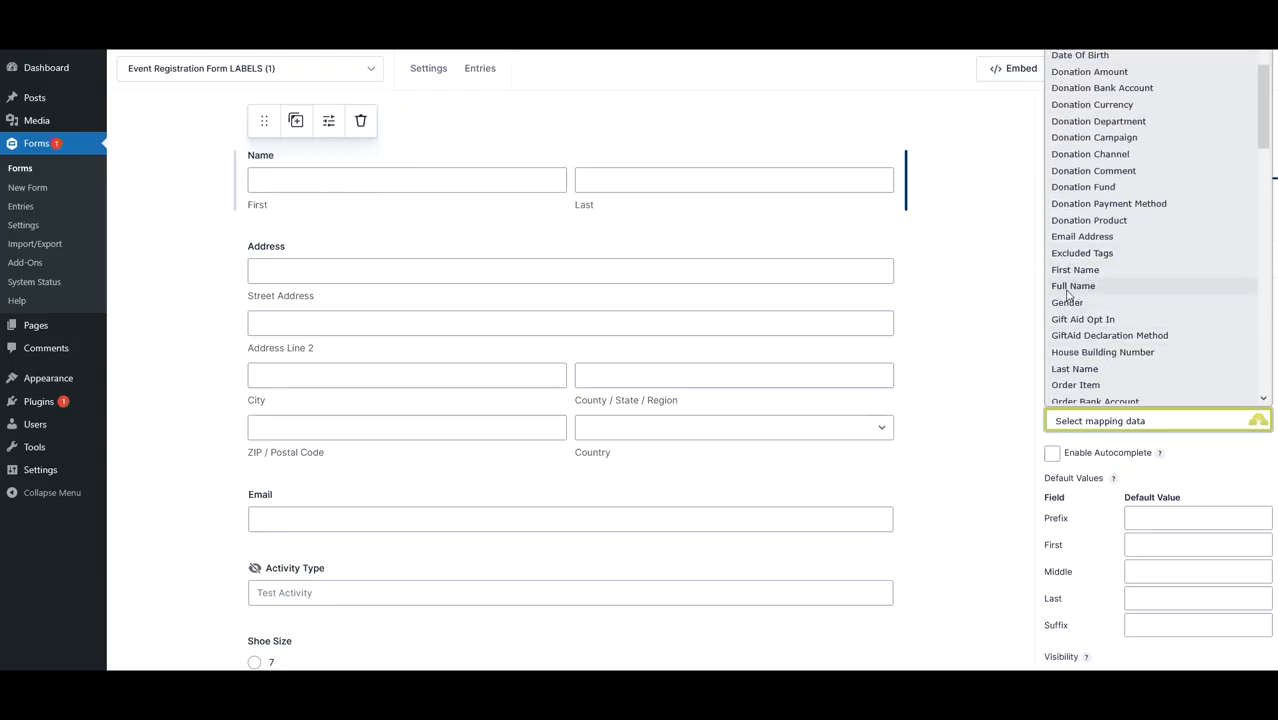
click(1070, 288)
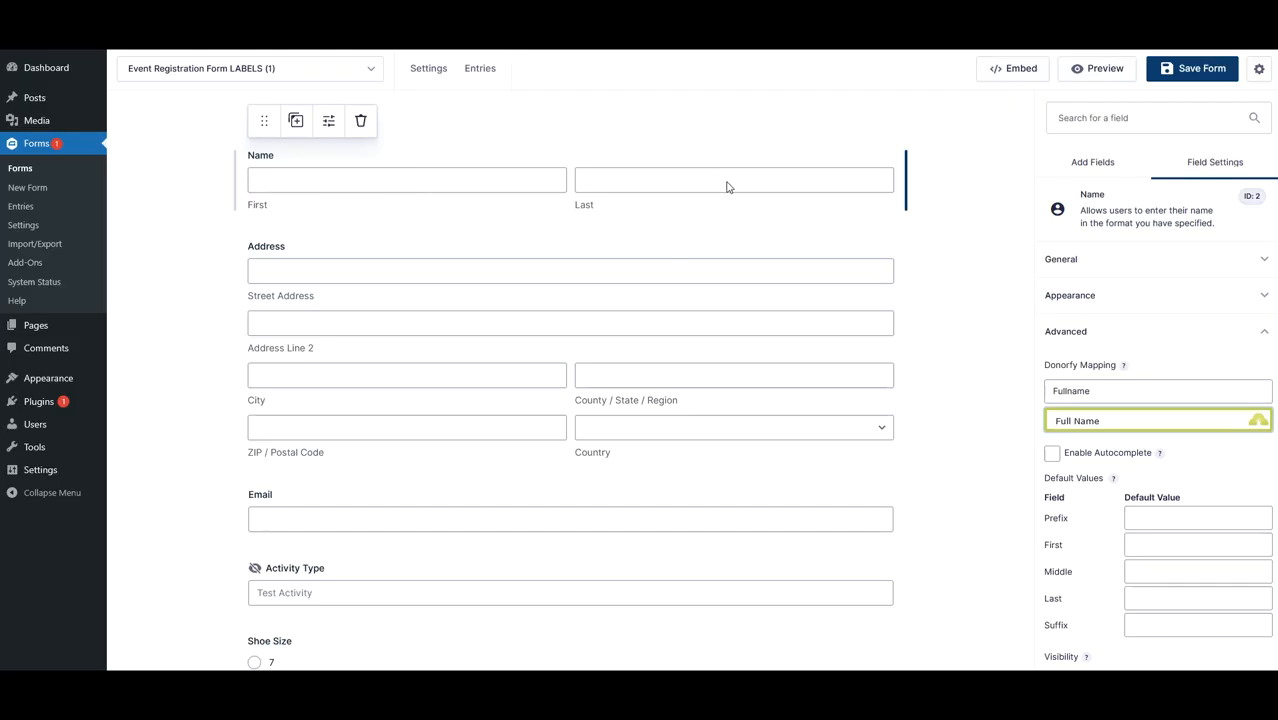
- Add two Single Line Text fields directly below the Name field
click(1087, 265)
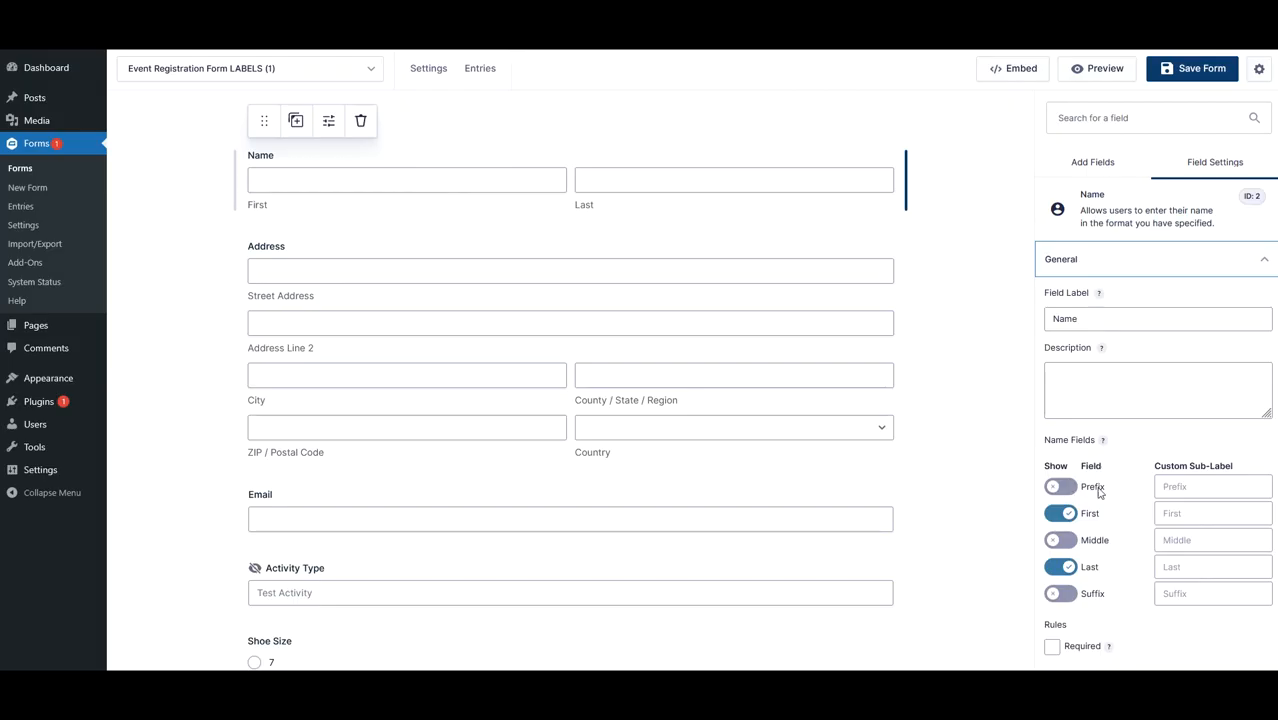
click(1103, 273)
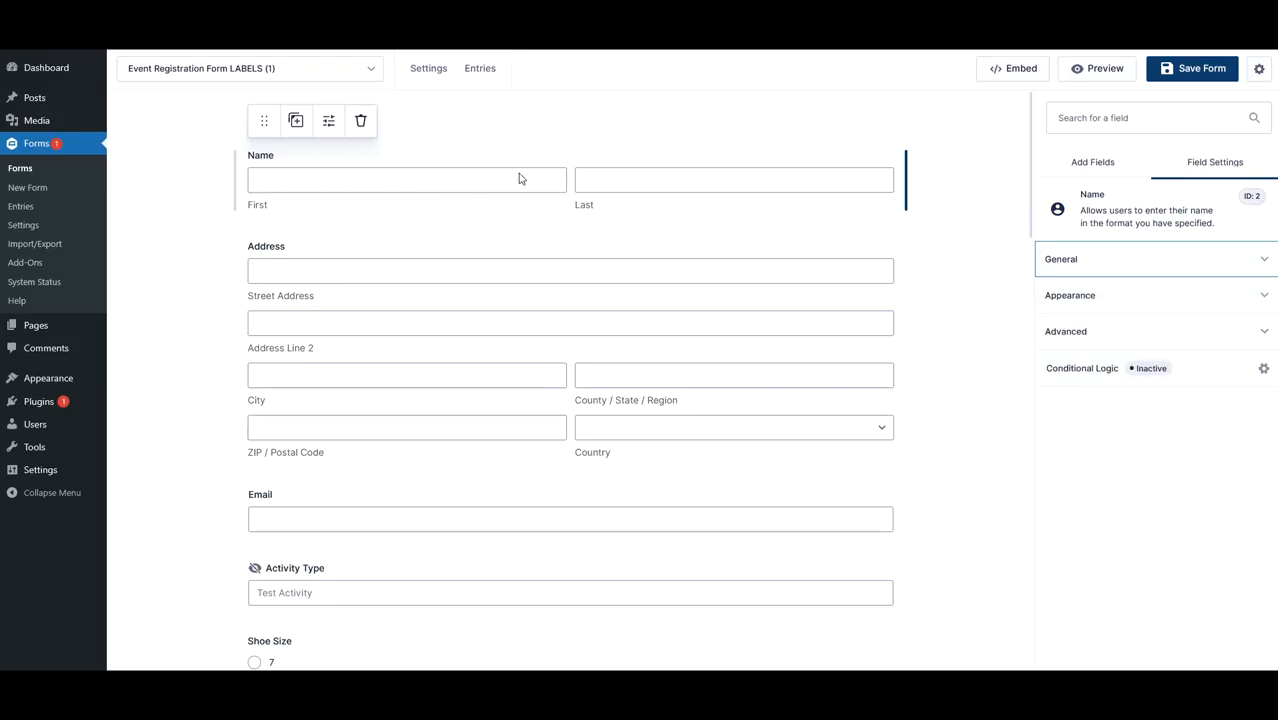
click(1095, 163)
drag(1073, 331, 600, 212)
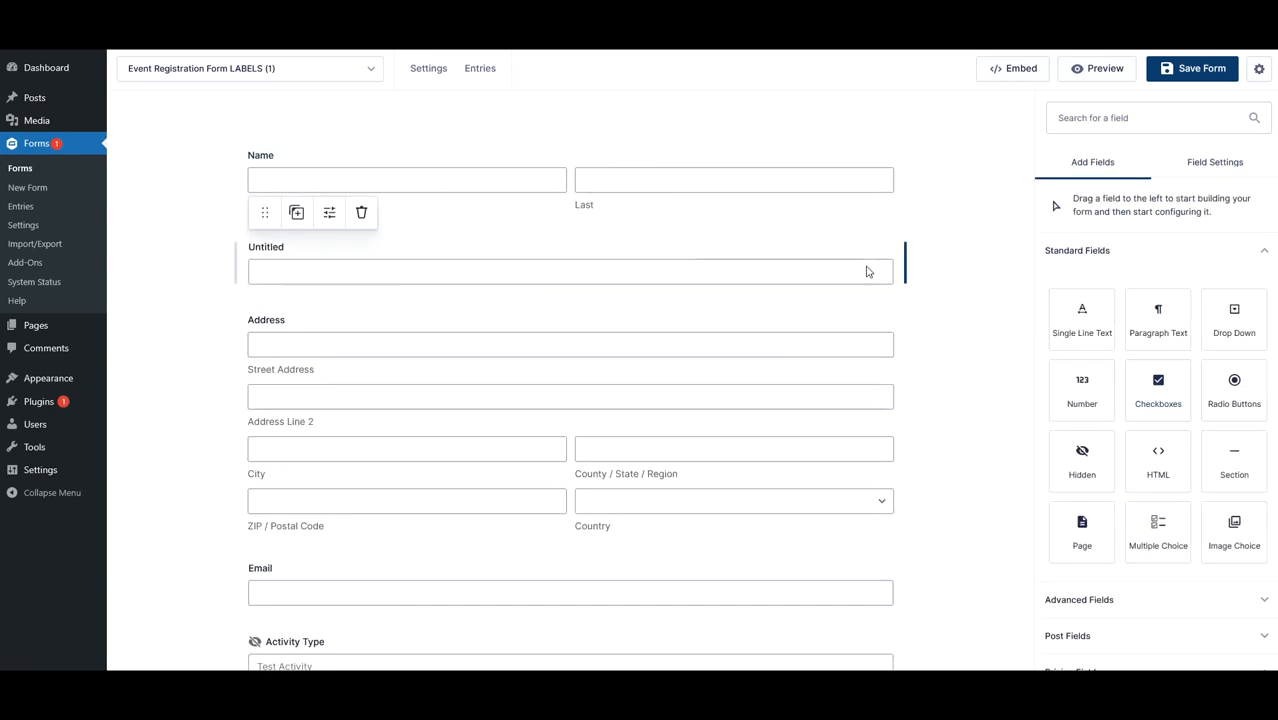
drag(1080, 322, 671, 307)
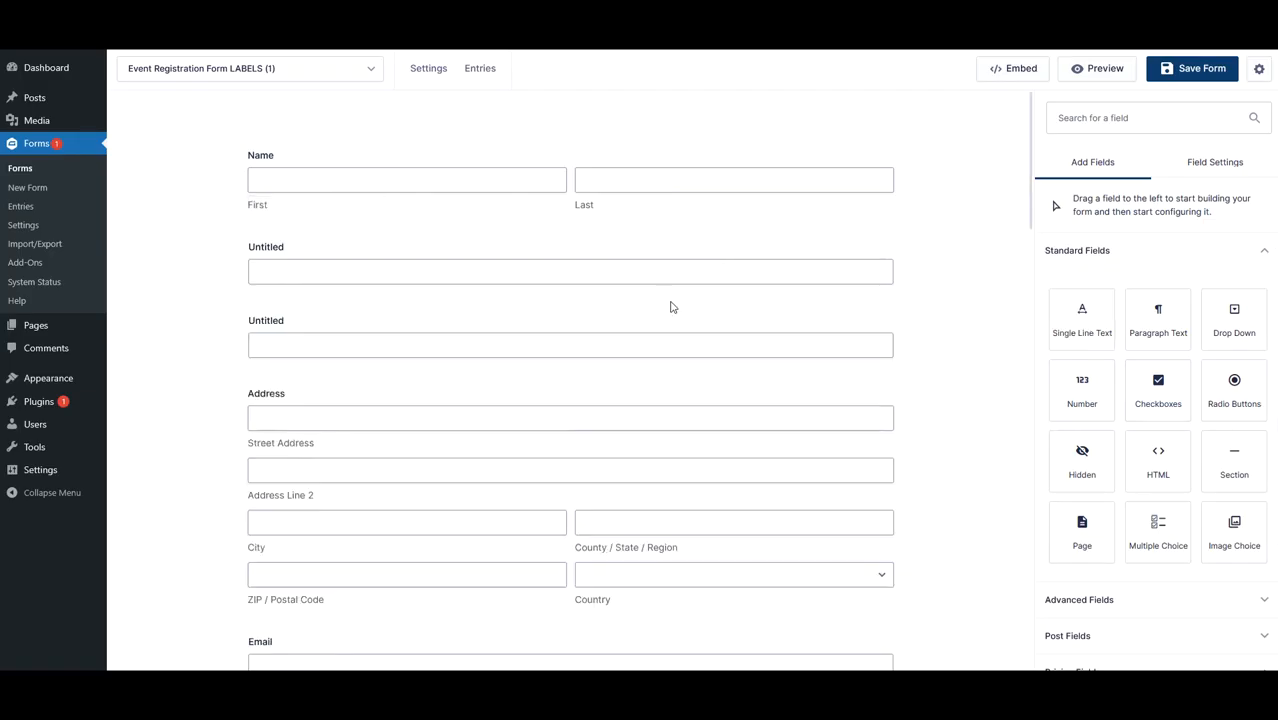
- Map the first new text field to the Donorfy First Name field
click(850, 277)
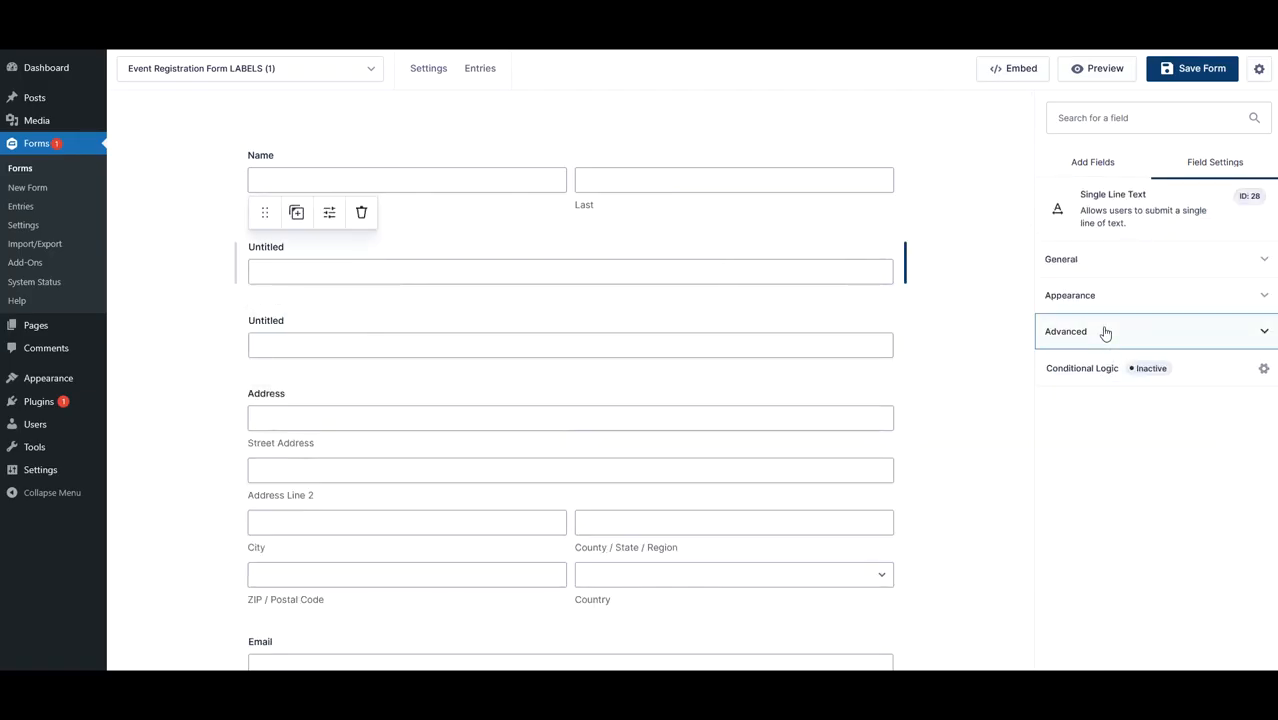
click(1105, 331)
click(1113, 424)
scroll(1100, 250, down, 5)
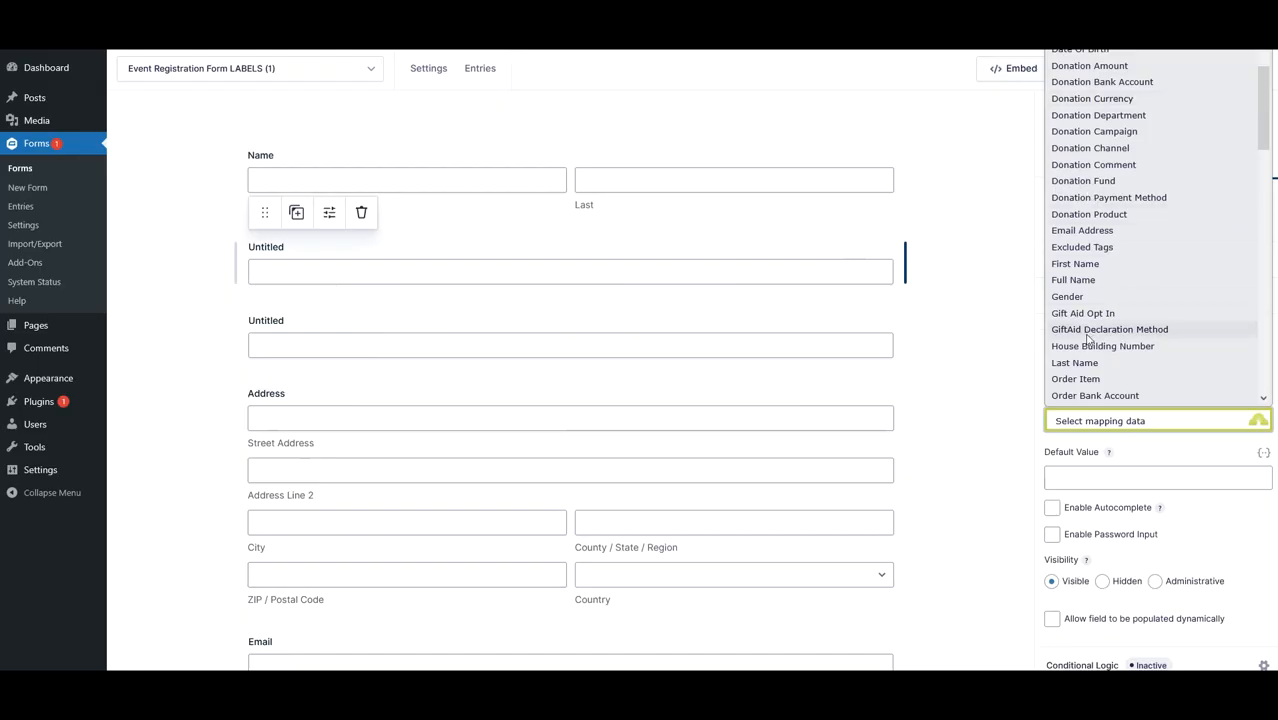
click(1088, 264)
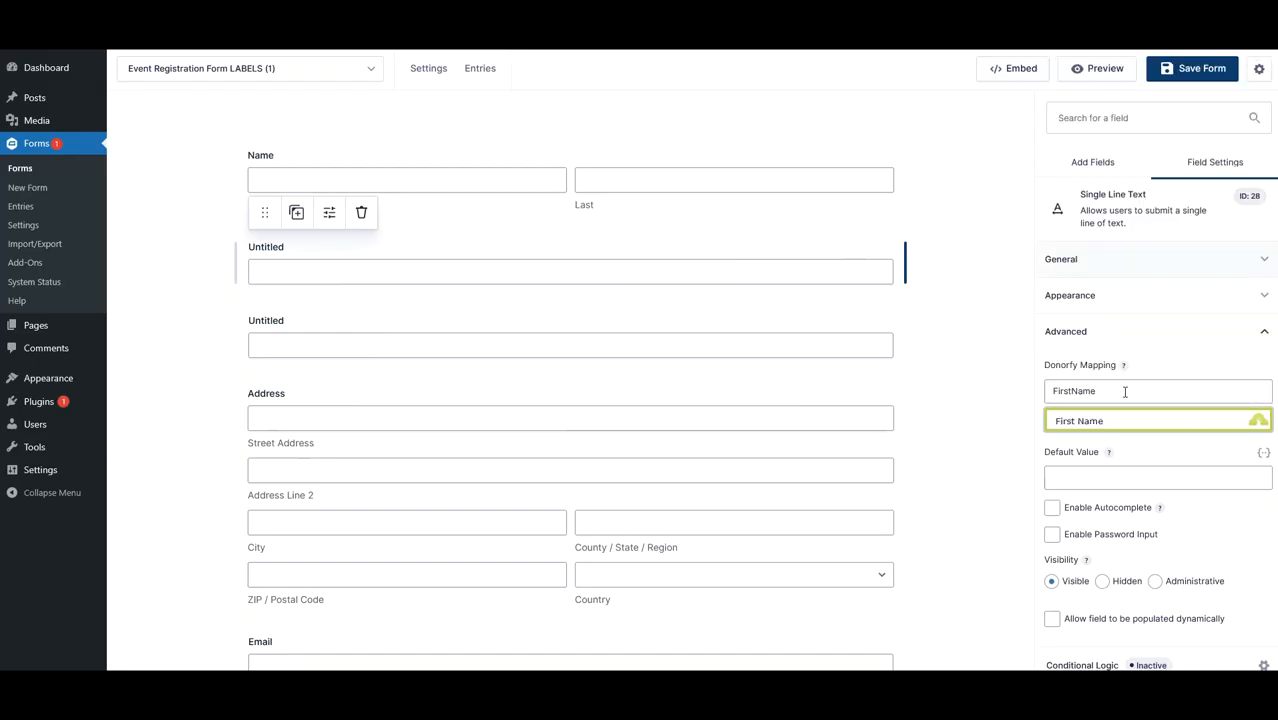
- Map the second new text field to the Donorfy Last Name field
click(766, 348)
click(1076, 420)
scroll(1087, 307, down, 4)
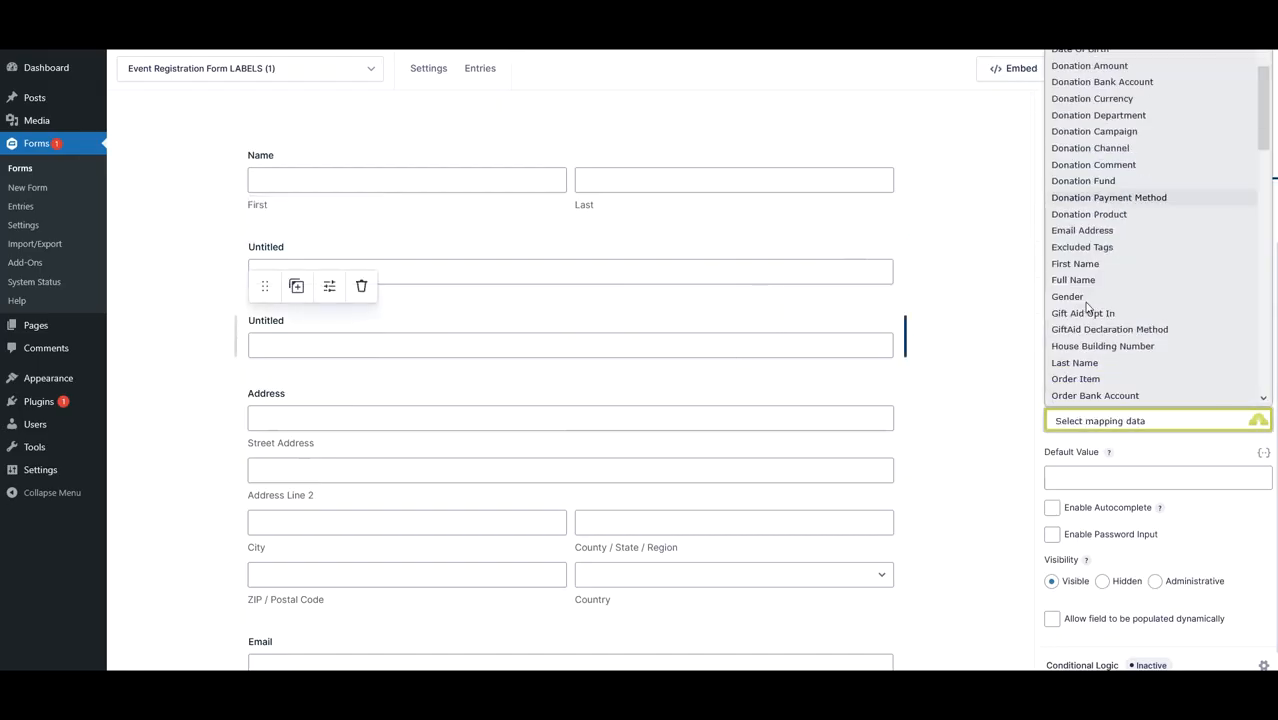
scroll(1080, 290, down, 2)
click(1080, 277)
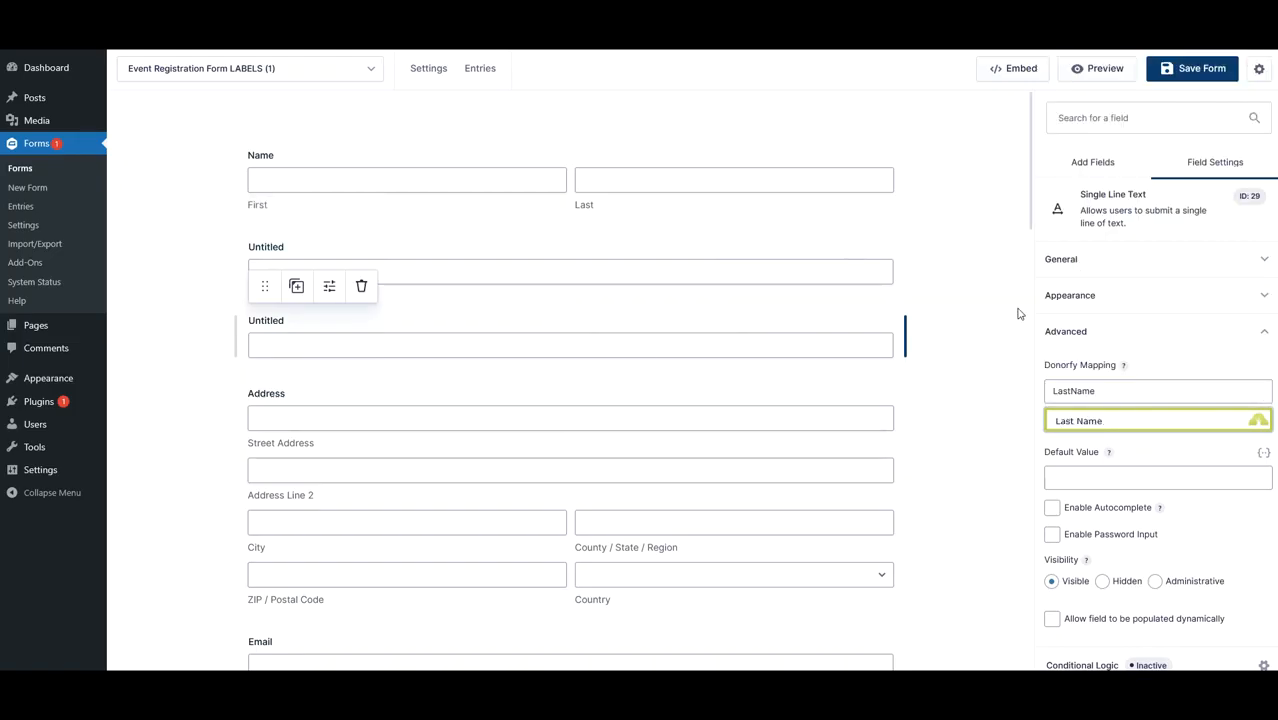
- Delete both new Single Line Text fields, confirming each deletion
click(361, 286)
click(530, 382)
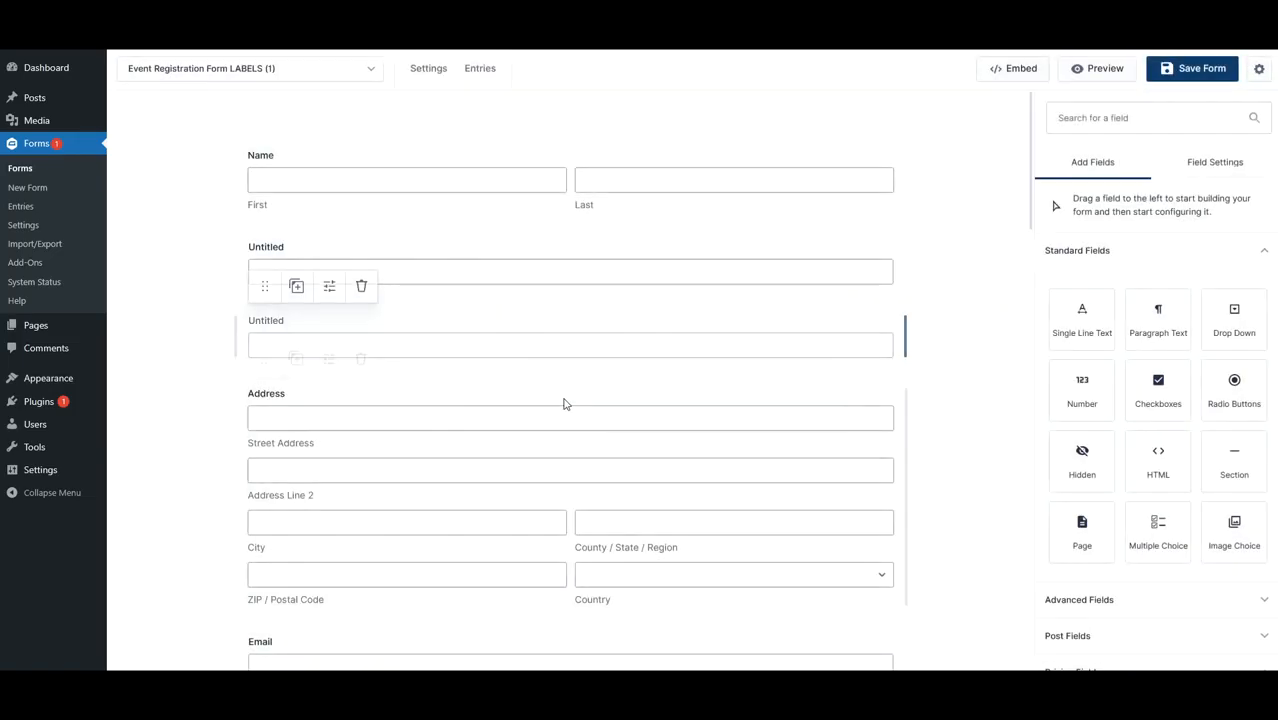
click(425, 271)
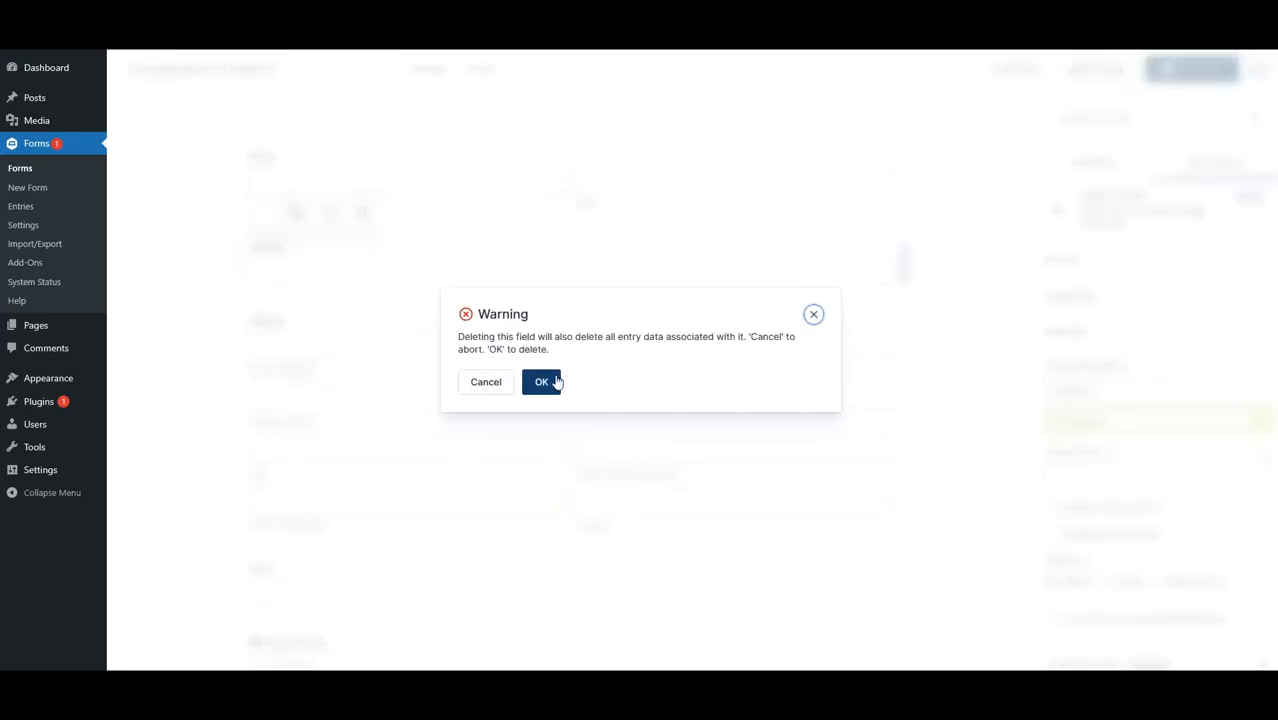
click(549, 380)
- Browse the Donorfy mapping options for the Address field
click(683, 257)
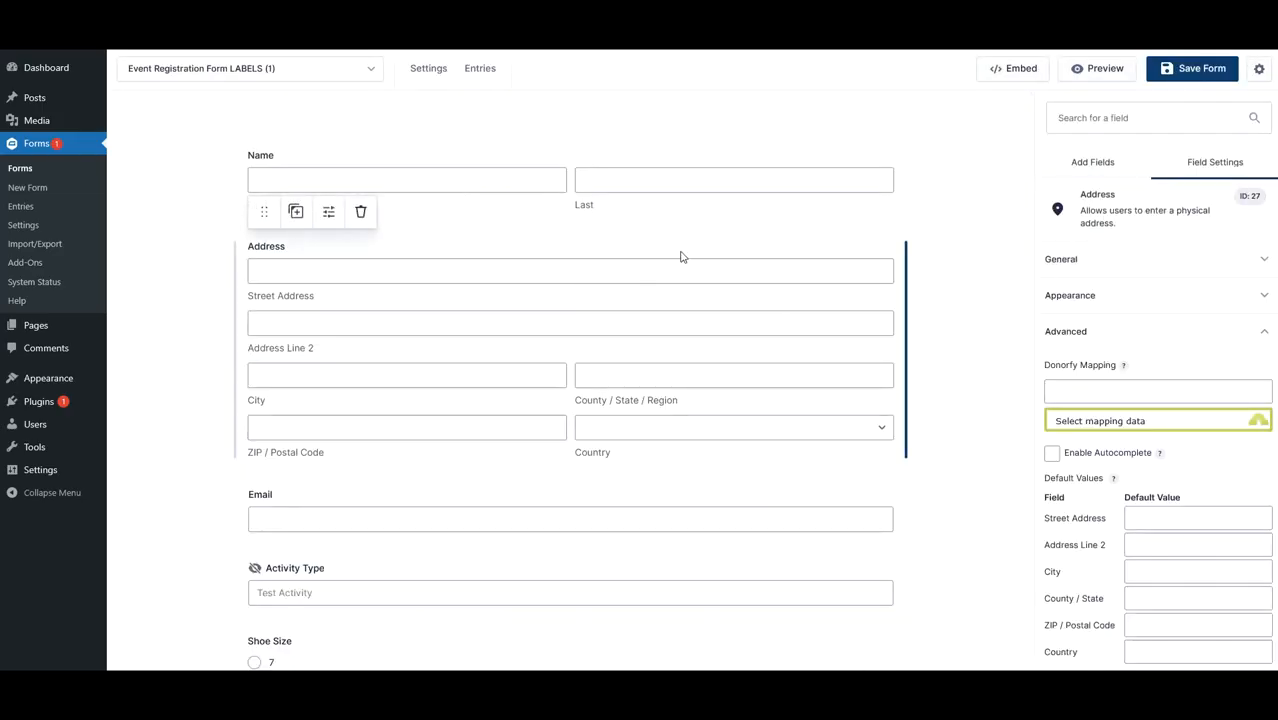
click(1147, 421)
scroll(1149, 182, up, 1)
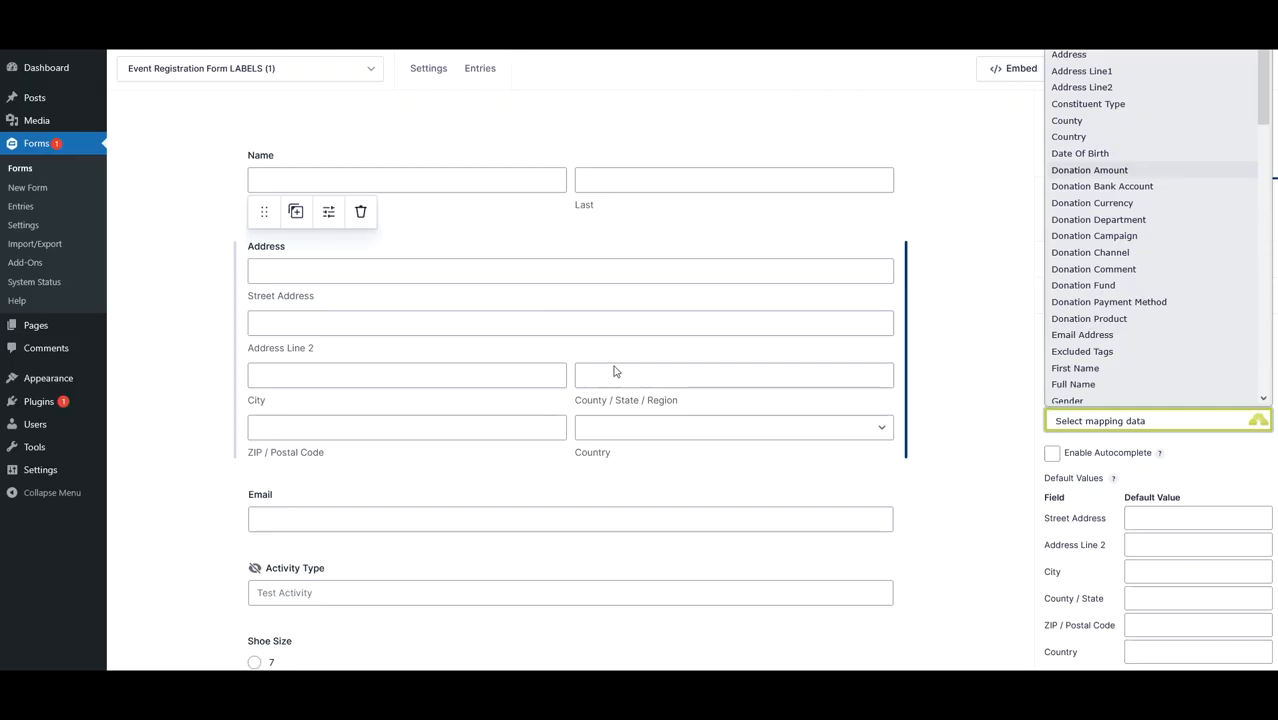
click(966, 347)
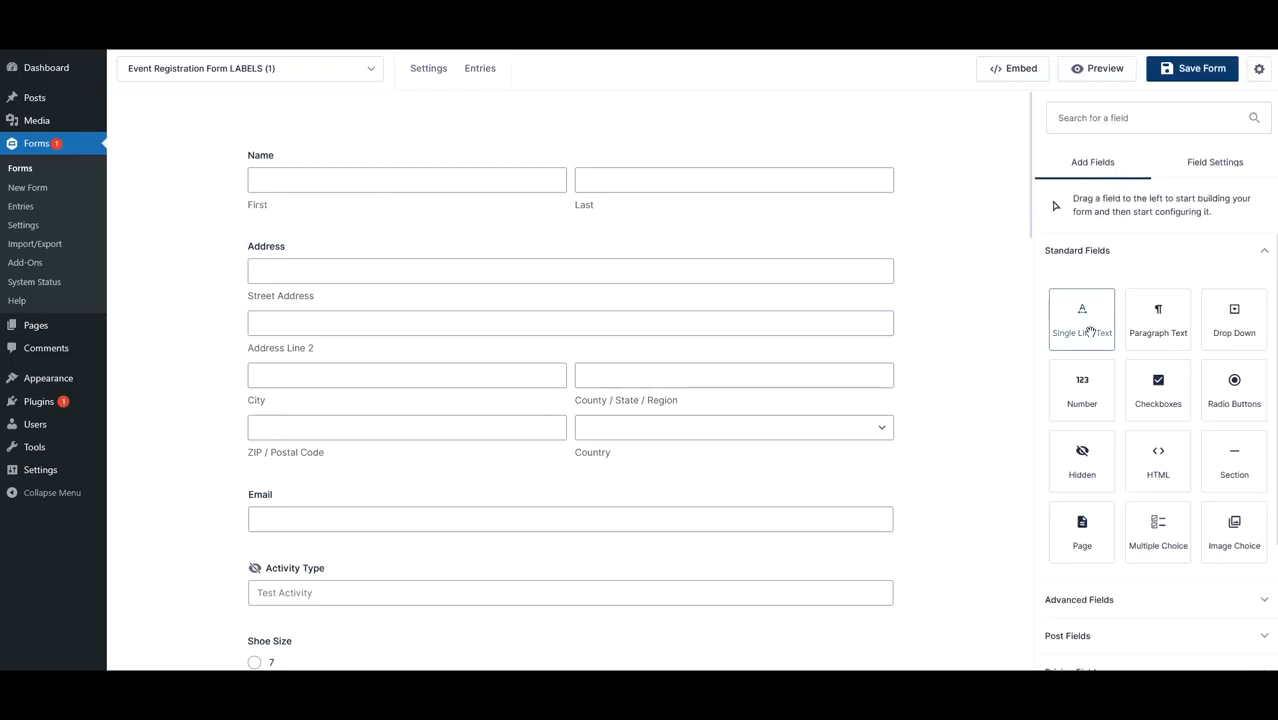
drag(1087, 330, 750, 238)
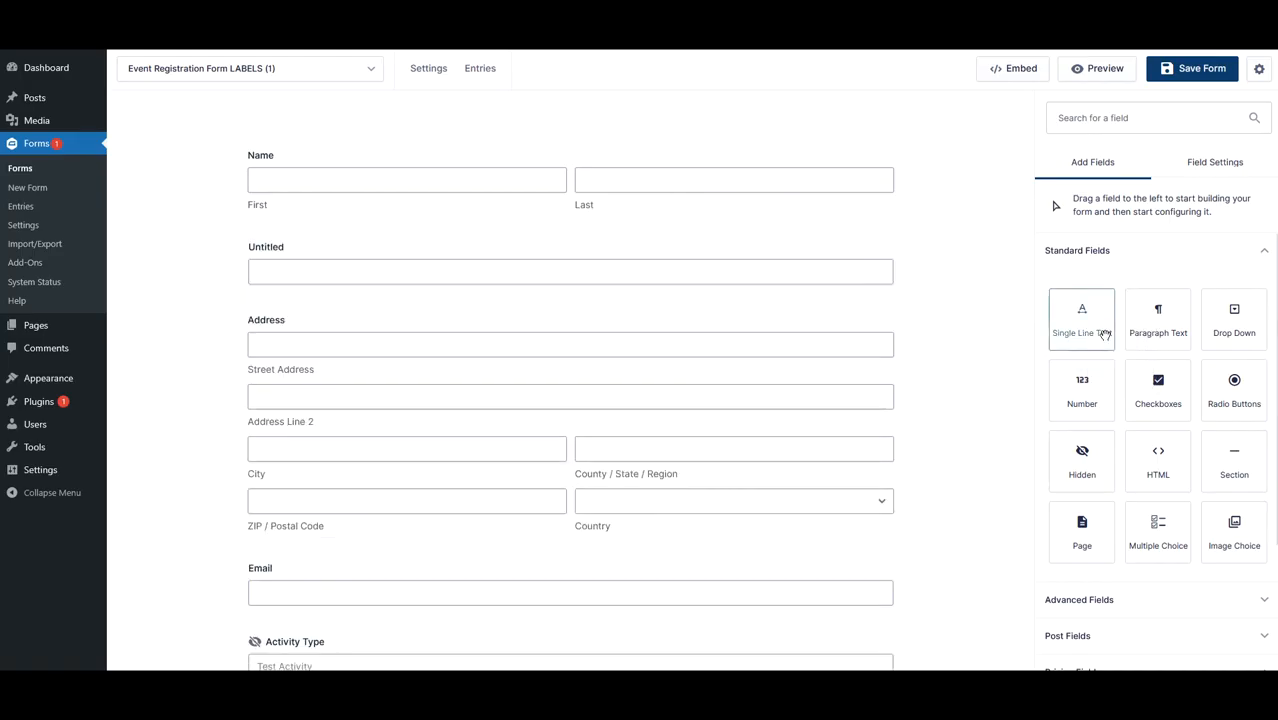
click(636, 262)
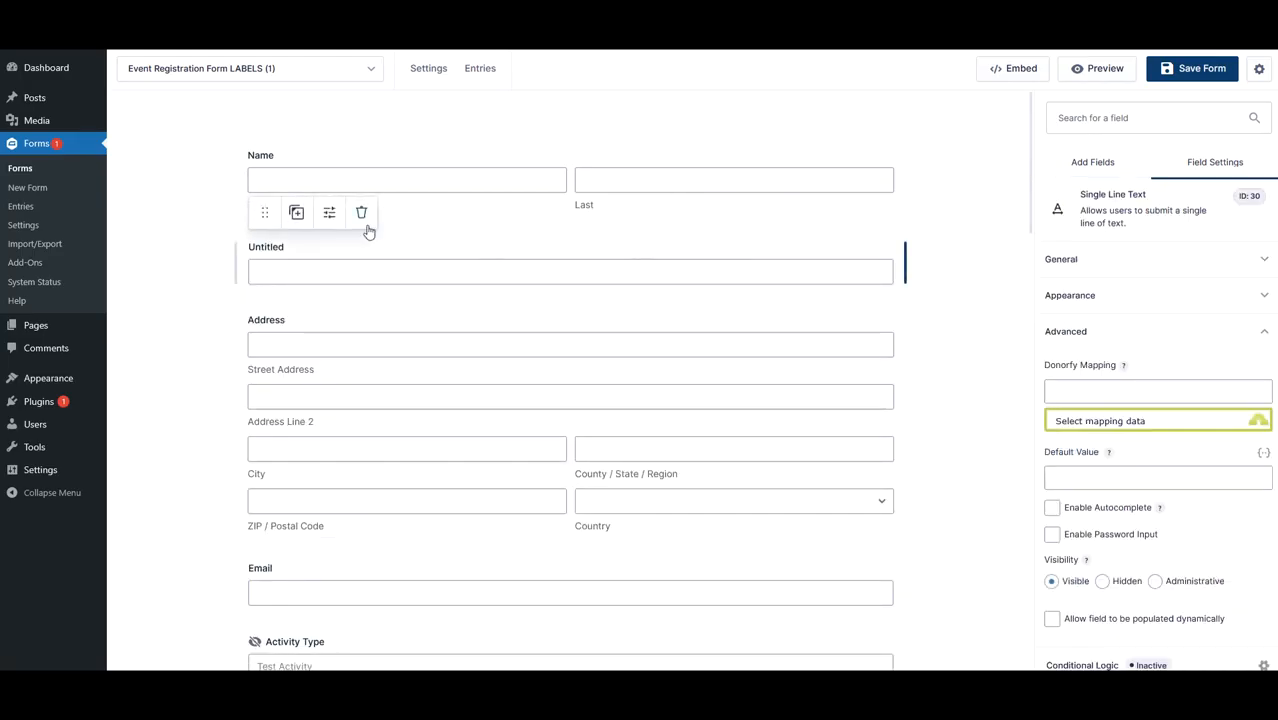
click(362, 212)
click(540, 382)
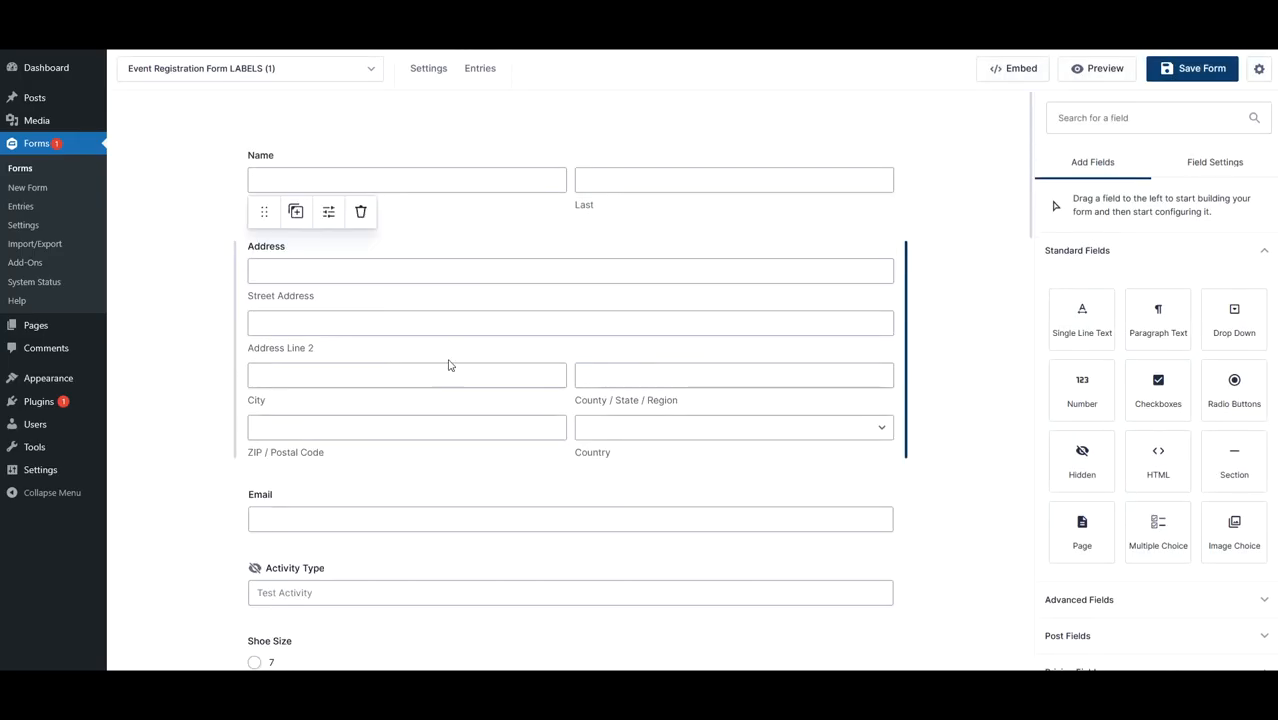
- Map the Address field to the Donorfy Address field
click(437, 298)
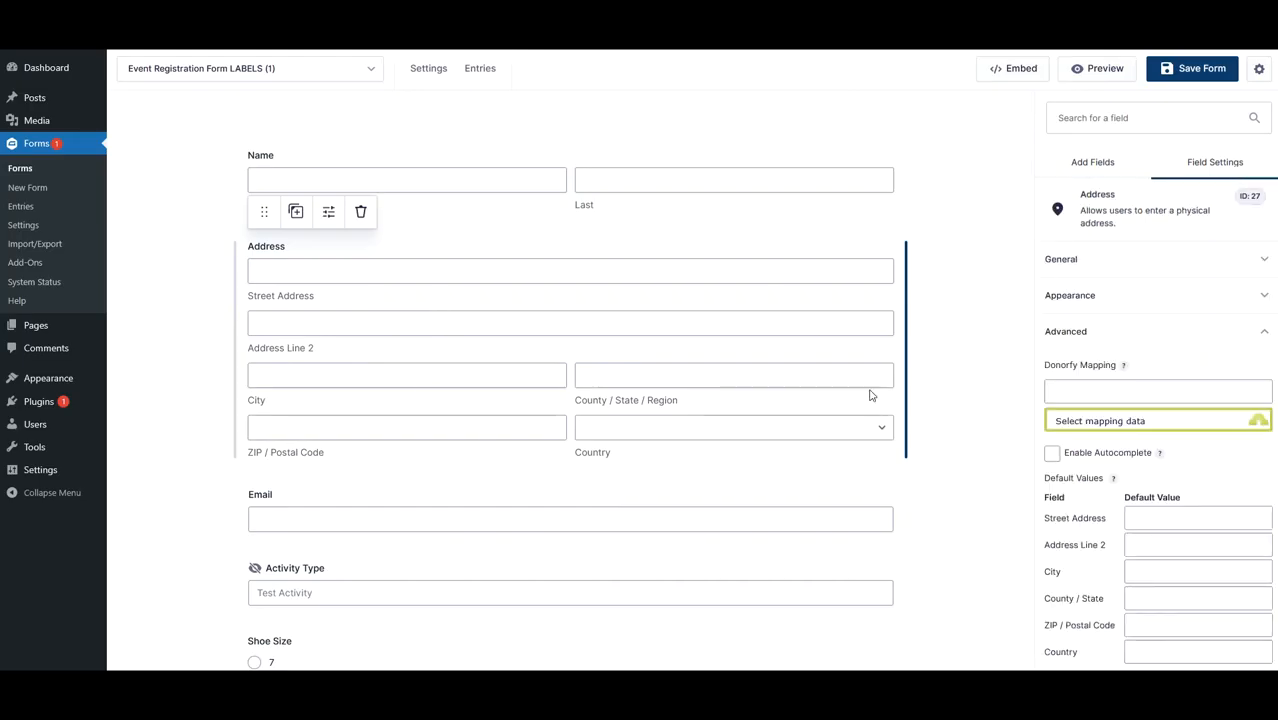
click(1095, 420)
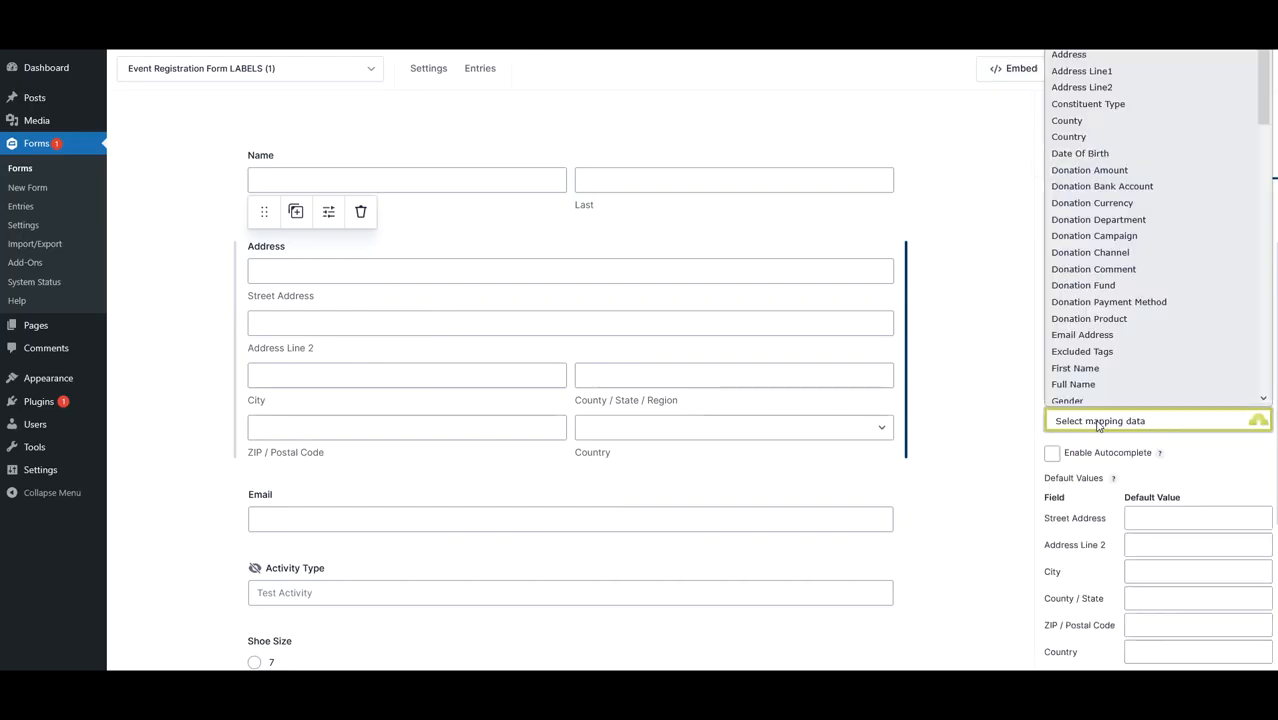
click(1077, 62)
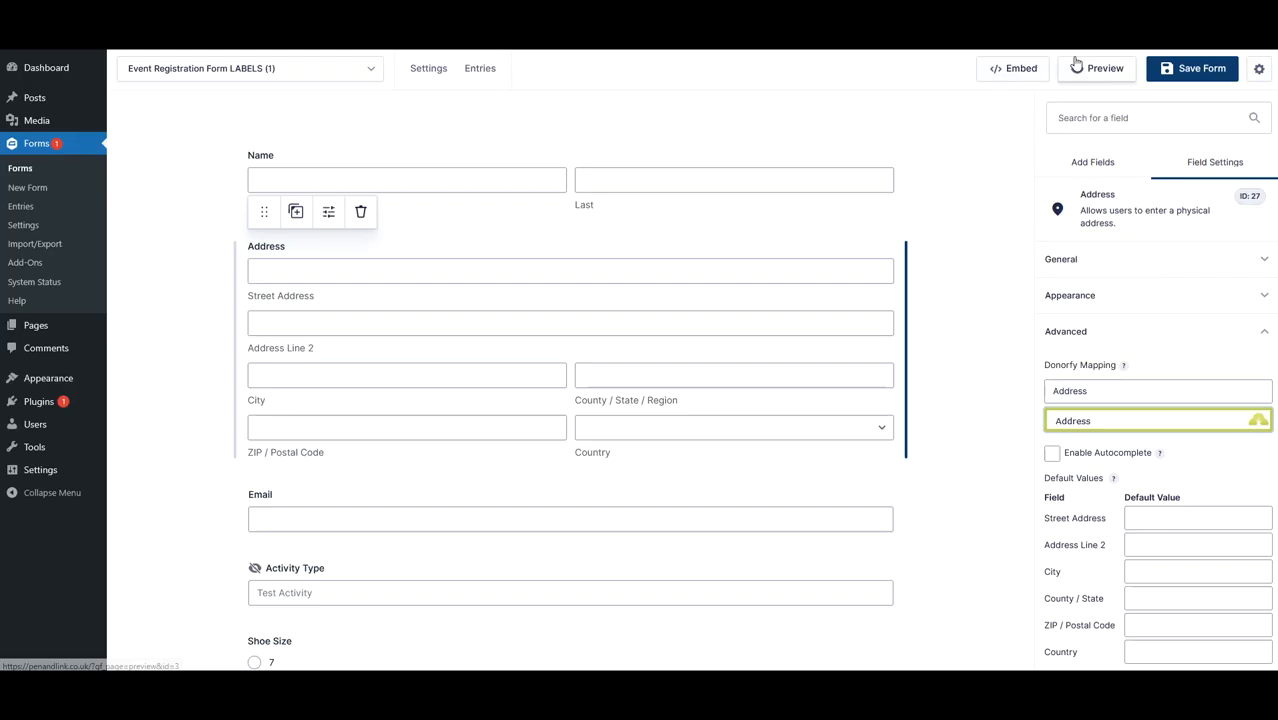
click(996, 325)
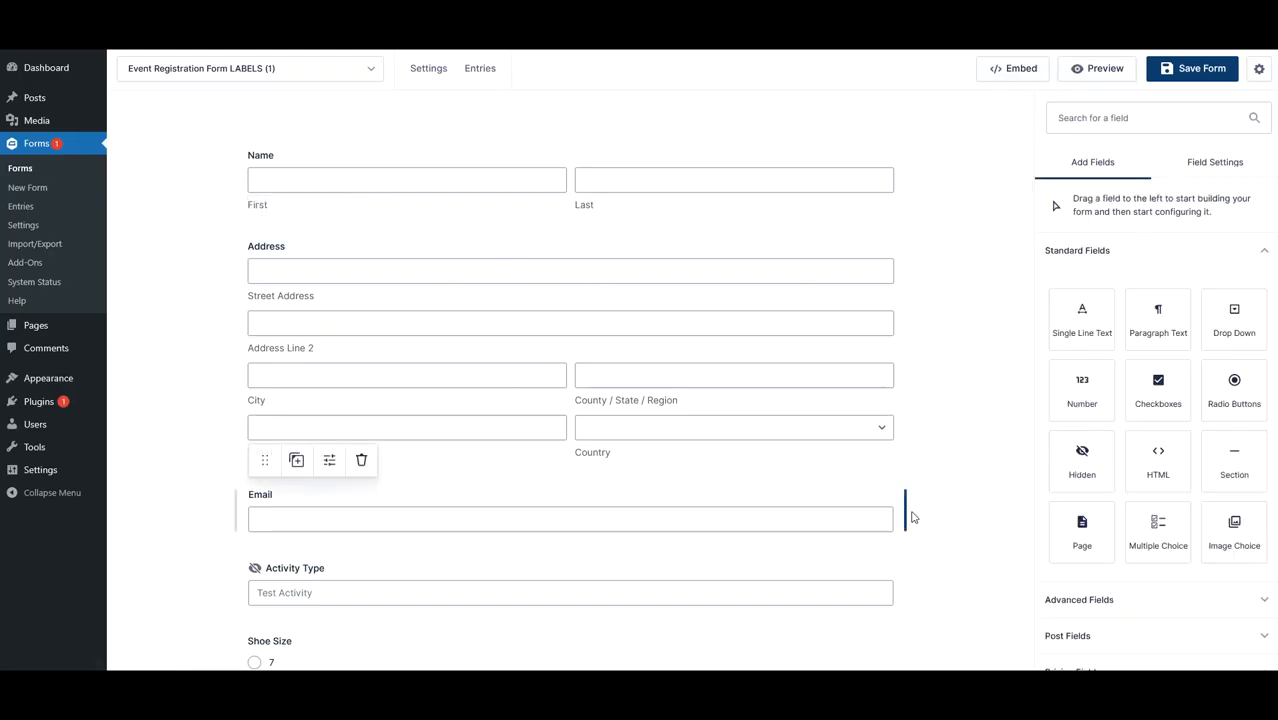
- Map the Email field to the Donorfy Email Address field
scroll(952, 516, down, 2)
click(400, 345)
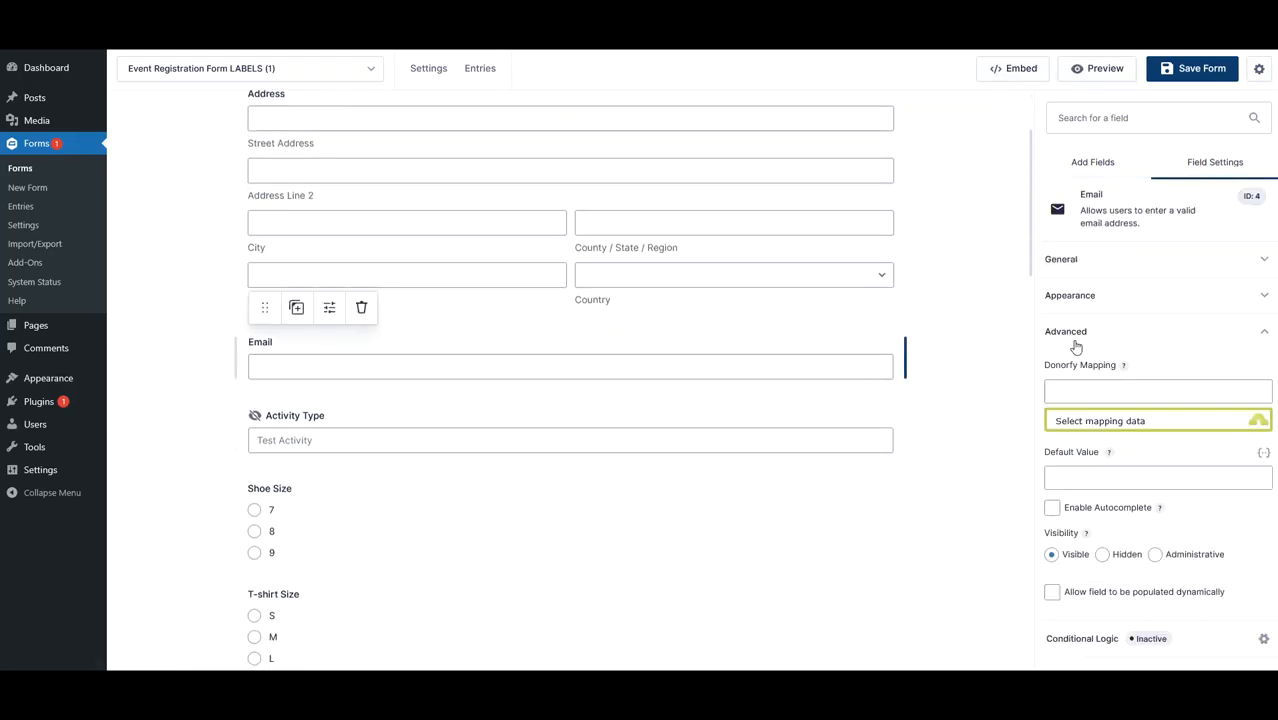
click(1110, 421)
click(1082, 329)
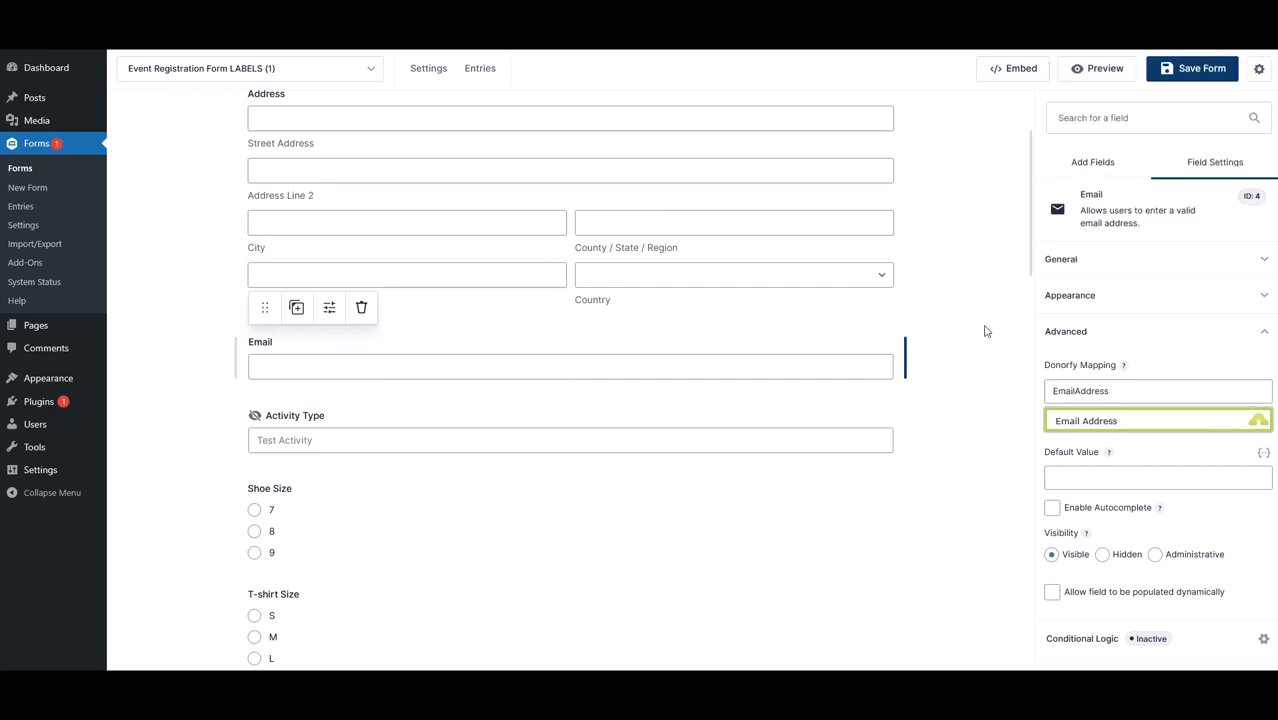
- Map the Activity Type field to the Donorfy Activity Type field
click(984, 328)
scroll(953, 260, down, 2)
scroll(956, 260, down, 1)
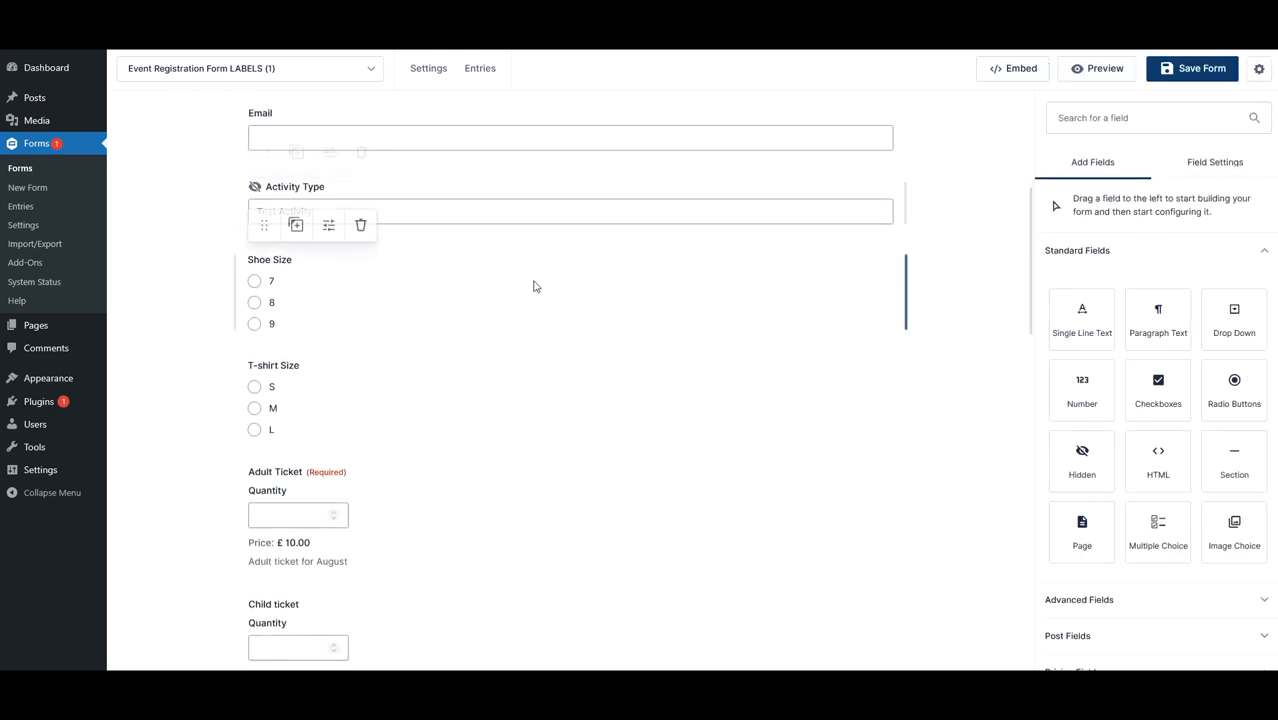
click(470, 213)
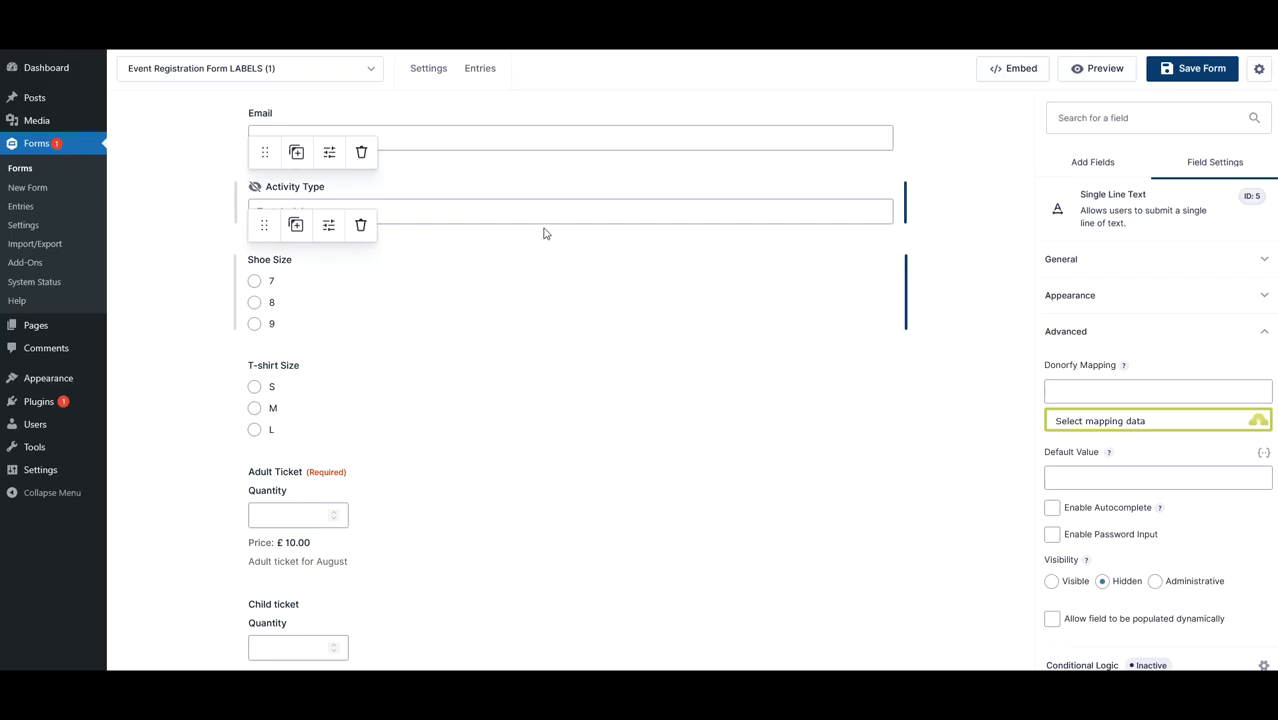
click(1090, 425)
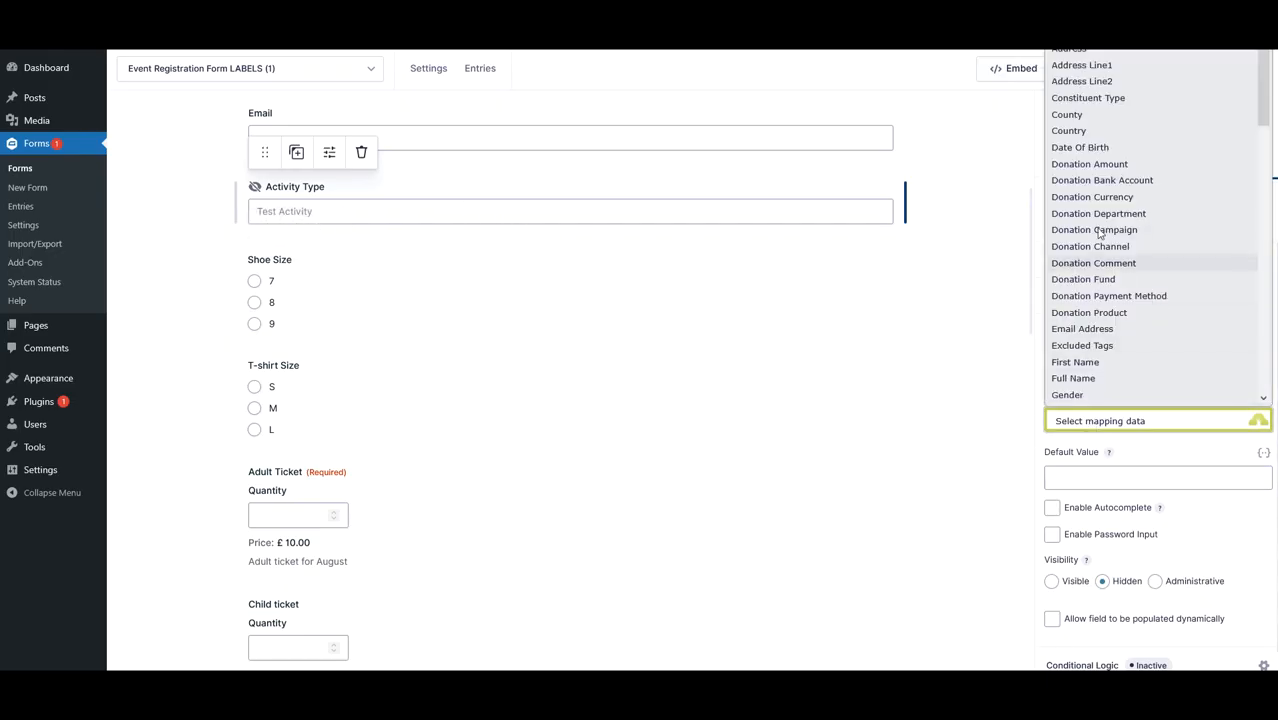
scroll(1098, 200, up, 1)
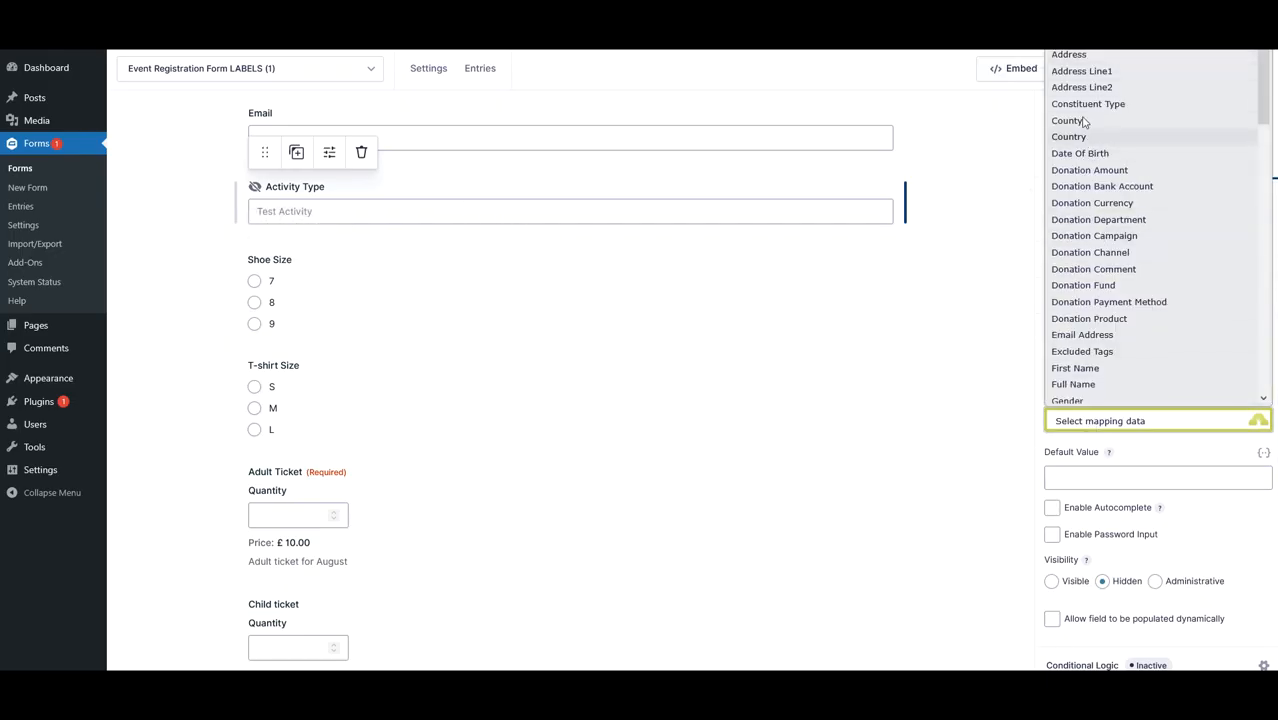
scroll(1082, 200, down, 10)
scroll(1068, 208, up, 2)
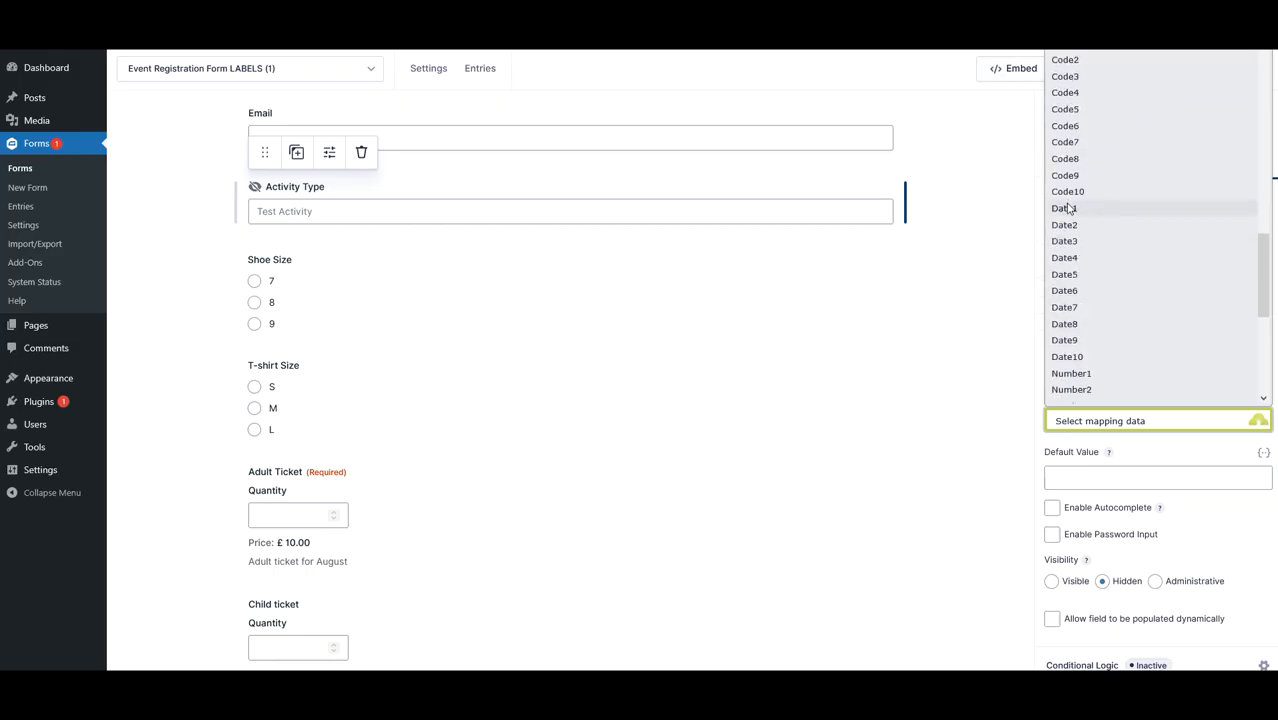
scroll(1068, 208, up, 3)
click(1084, 226)
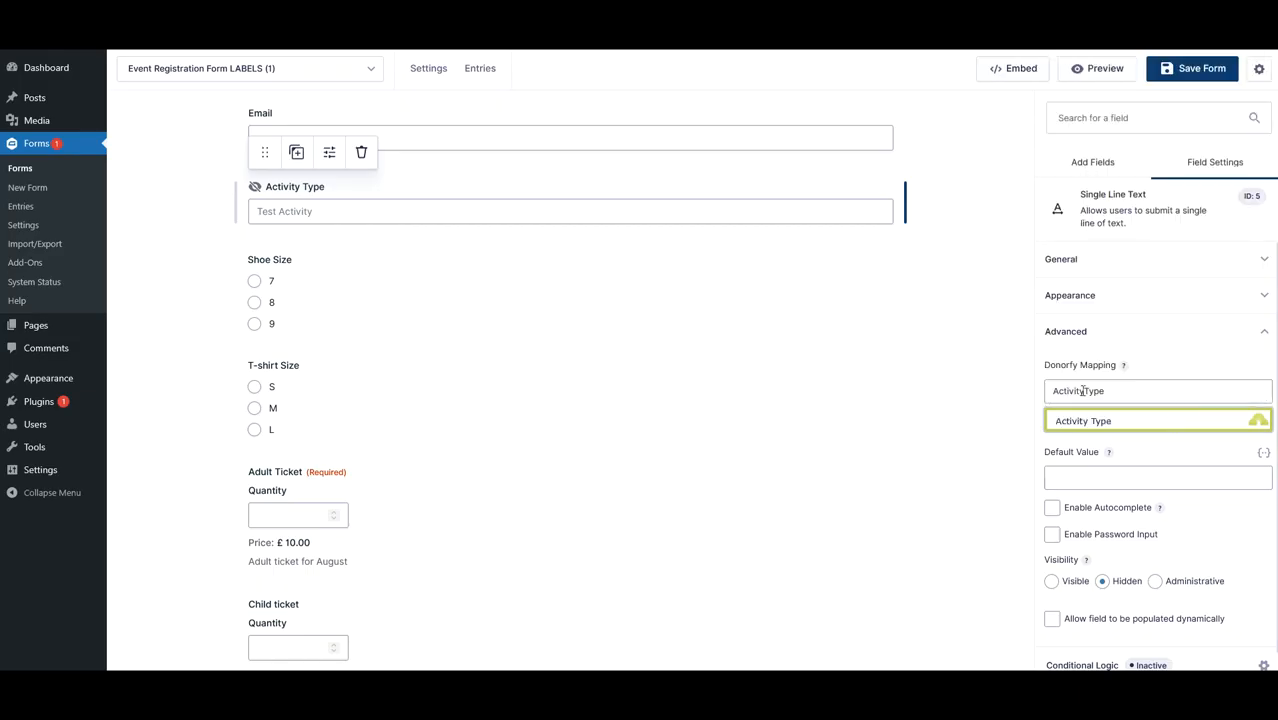
- Set the Activity Type field's default value to Test Activity
click(1059, 480)
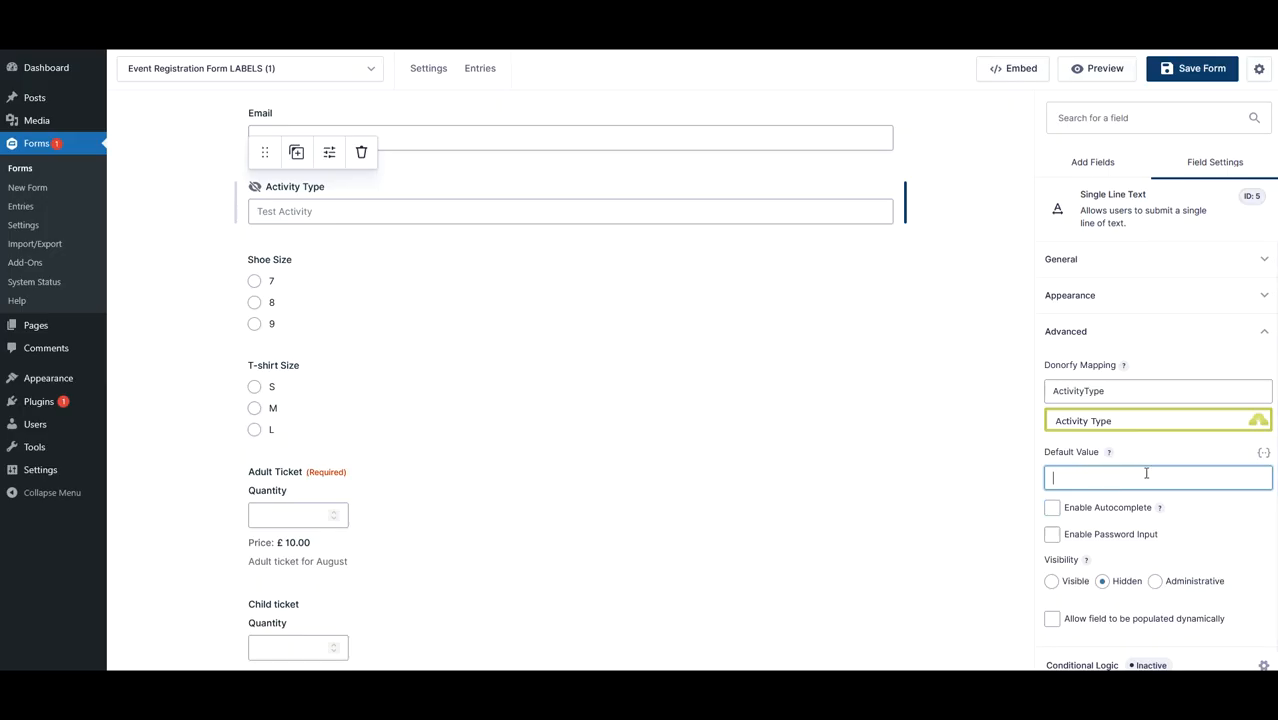
click(1009, 490)
click(639, 223)
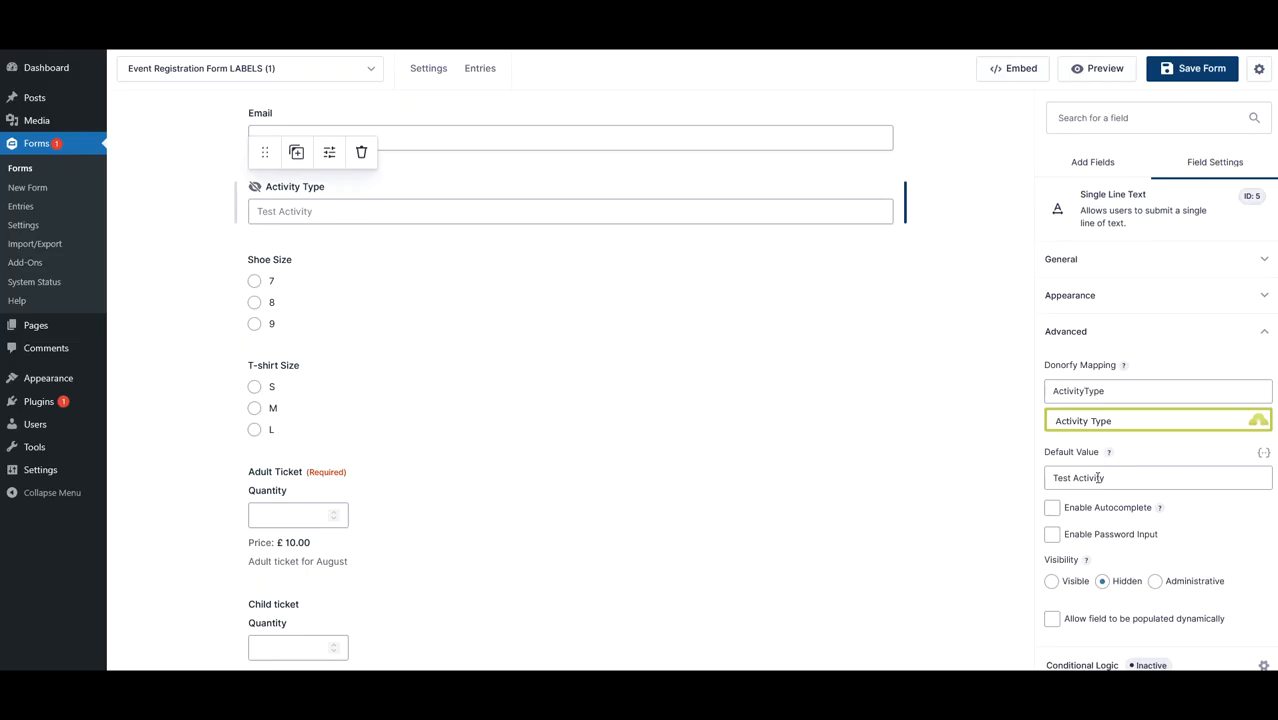
- Map the Shoe Size field to the Donorfy Code1 field
click(341, 300)
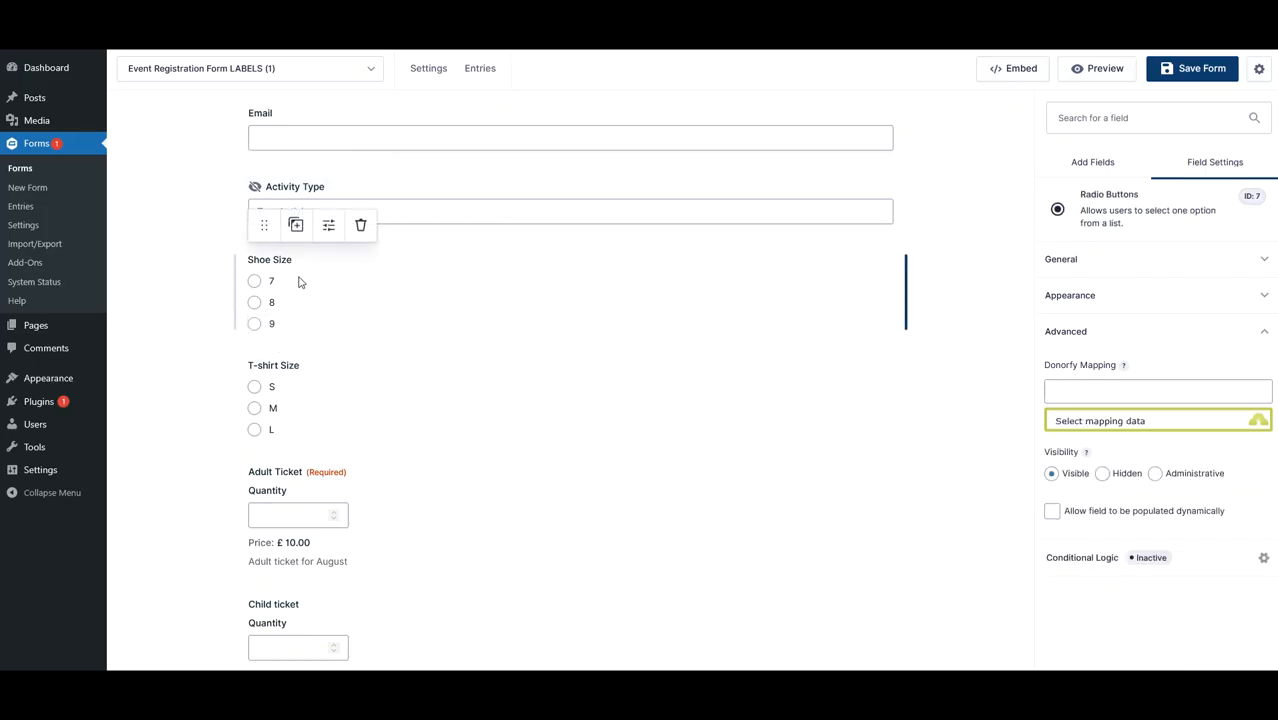
click(1077, 421)
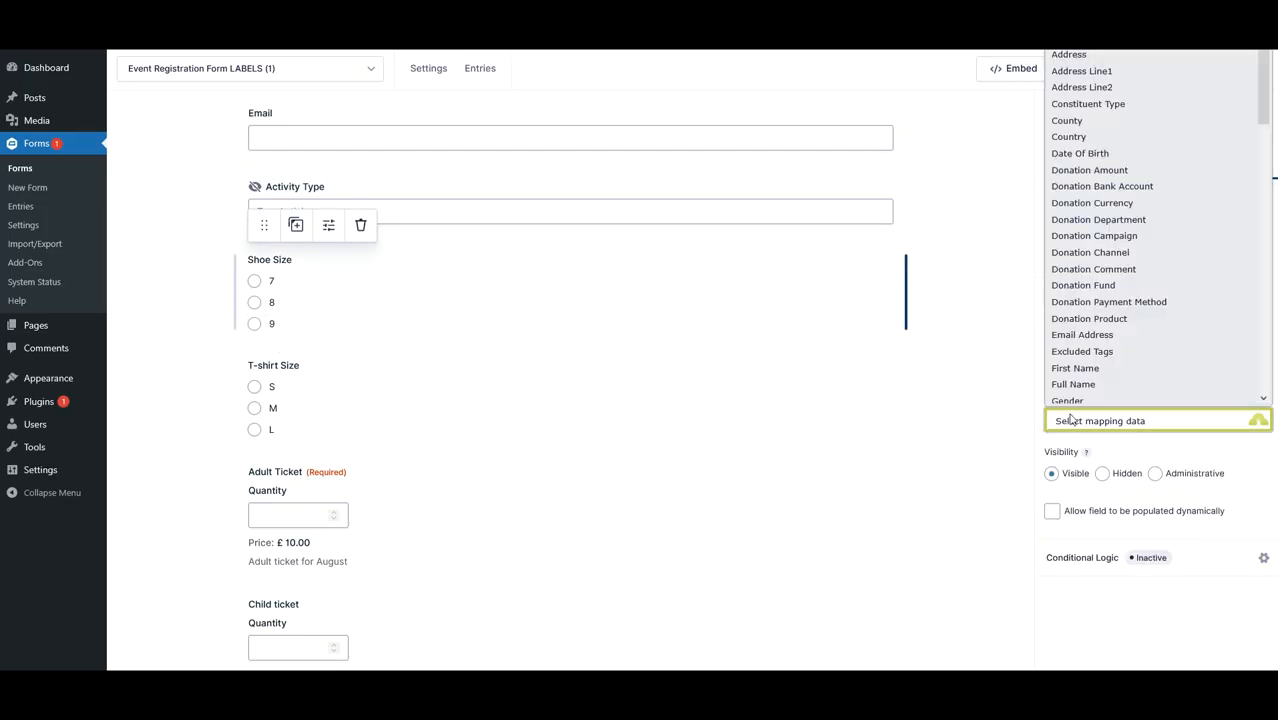
scroll(1100, 300, down, 10)
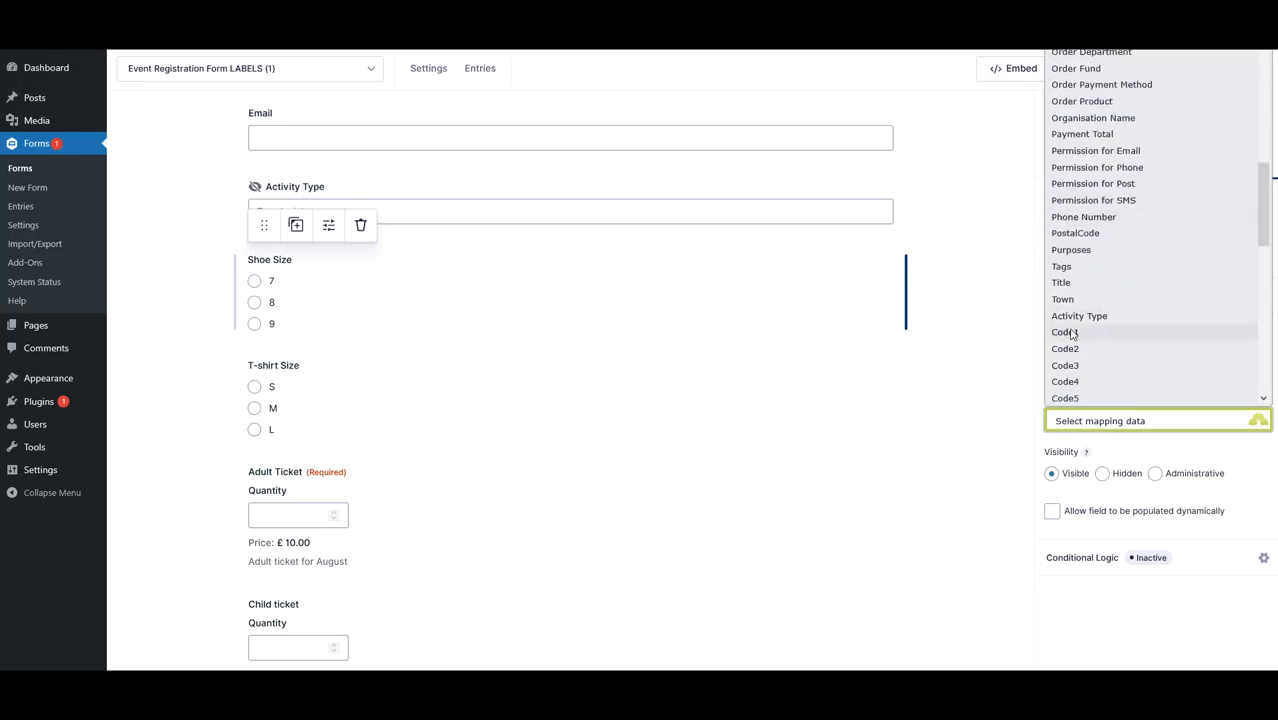
click(1065, 332)
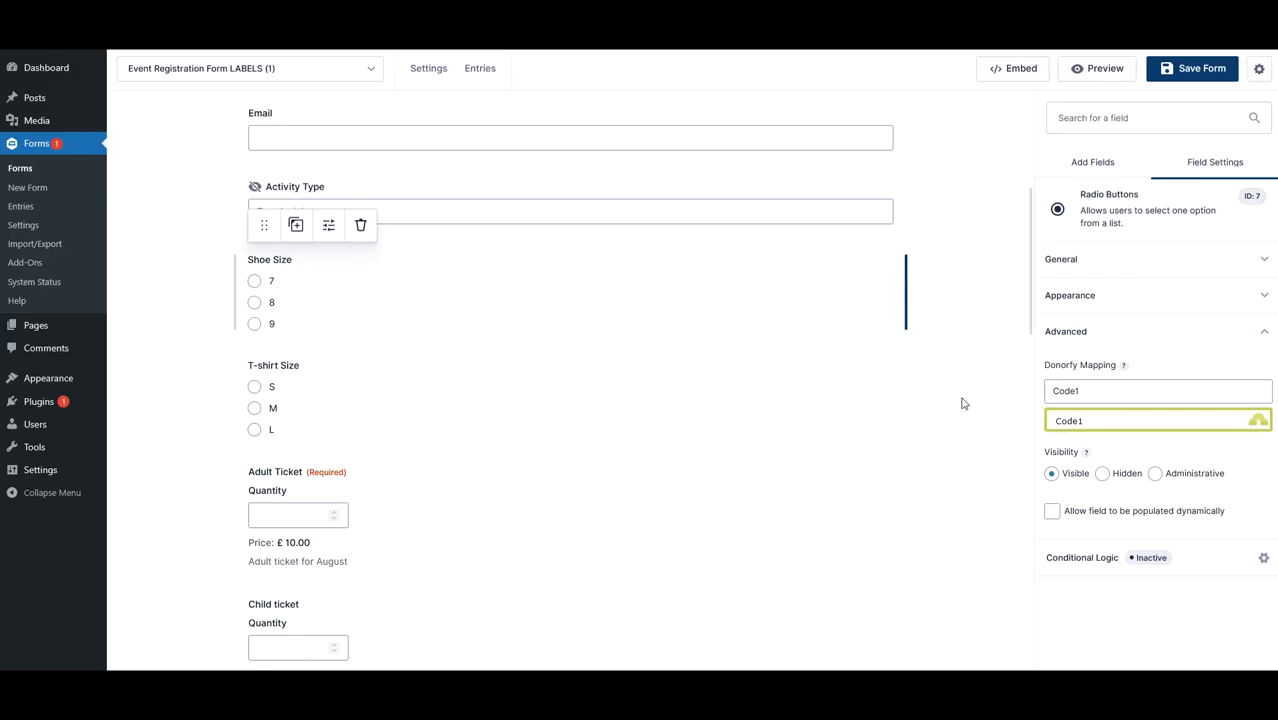
- Map the T-shirt Size field to the Donorfy Code2 field
click(351, 402)
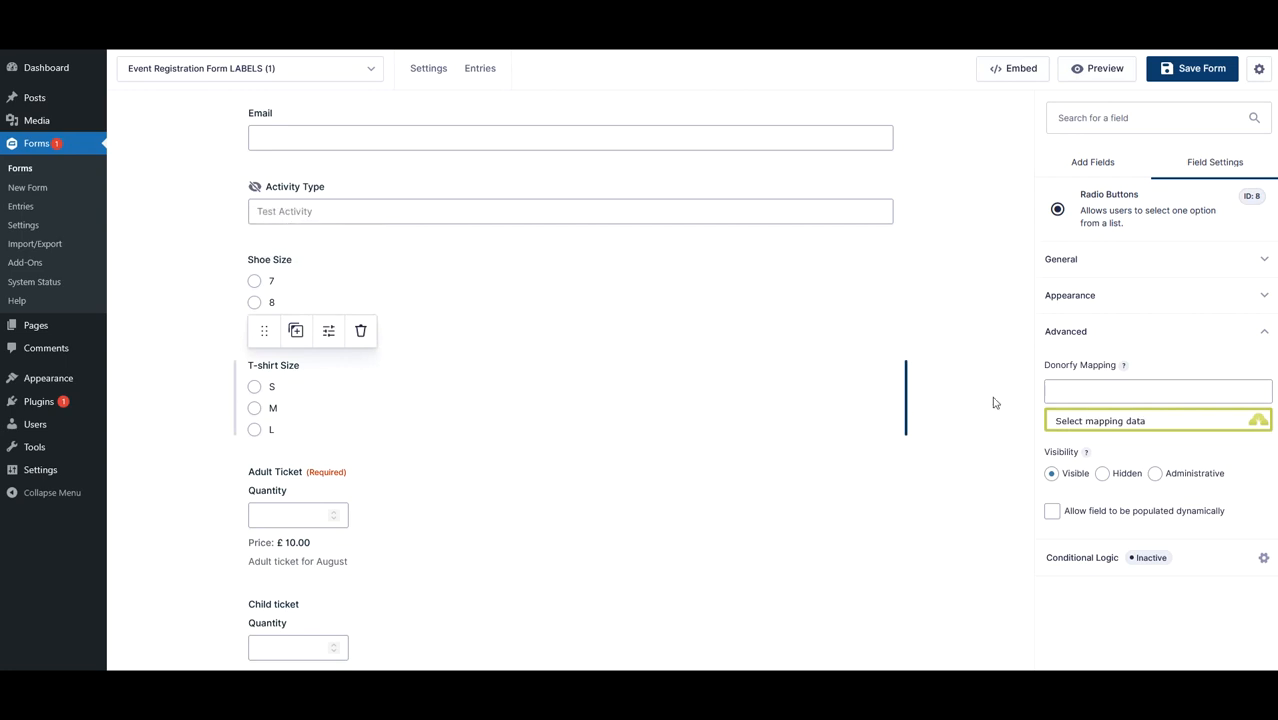
click(1095, 418)
scroll(1112, 352, down, 5)
scroll(1110, 349, down, 3)
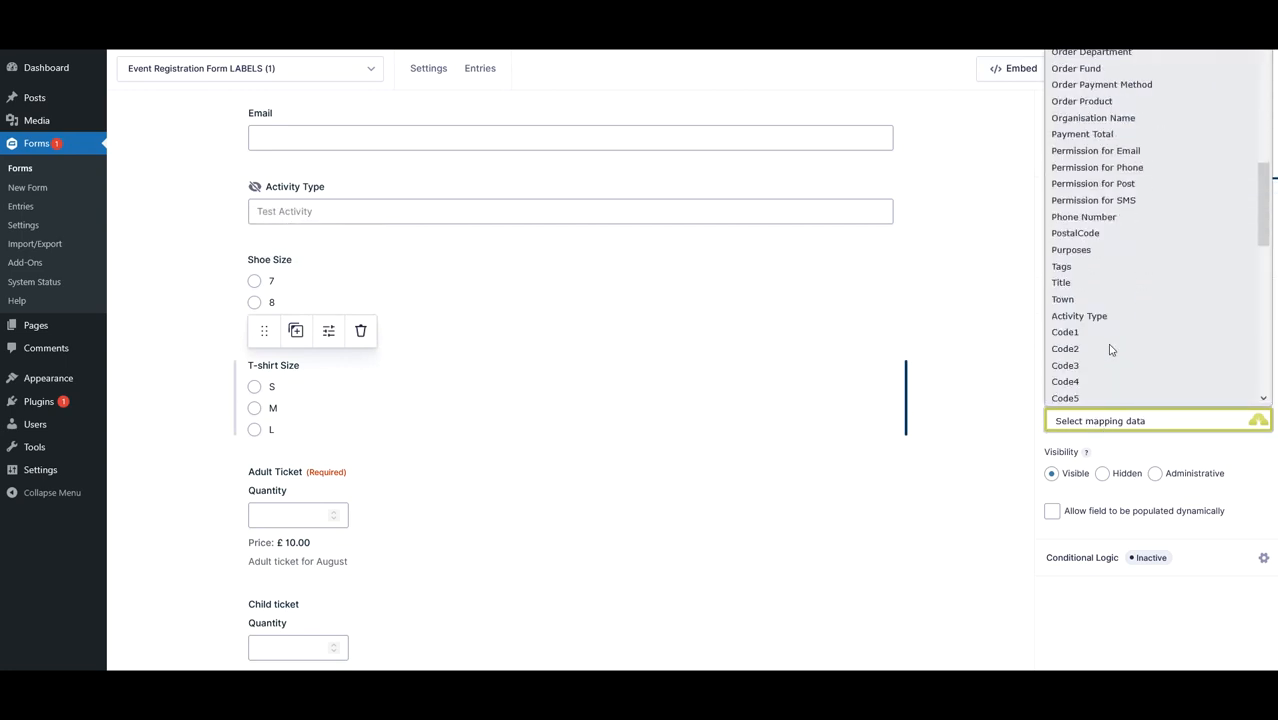
click(1078, 348)
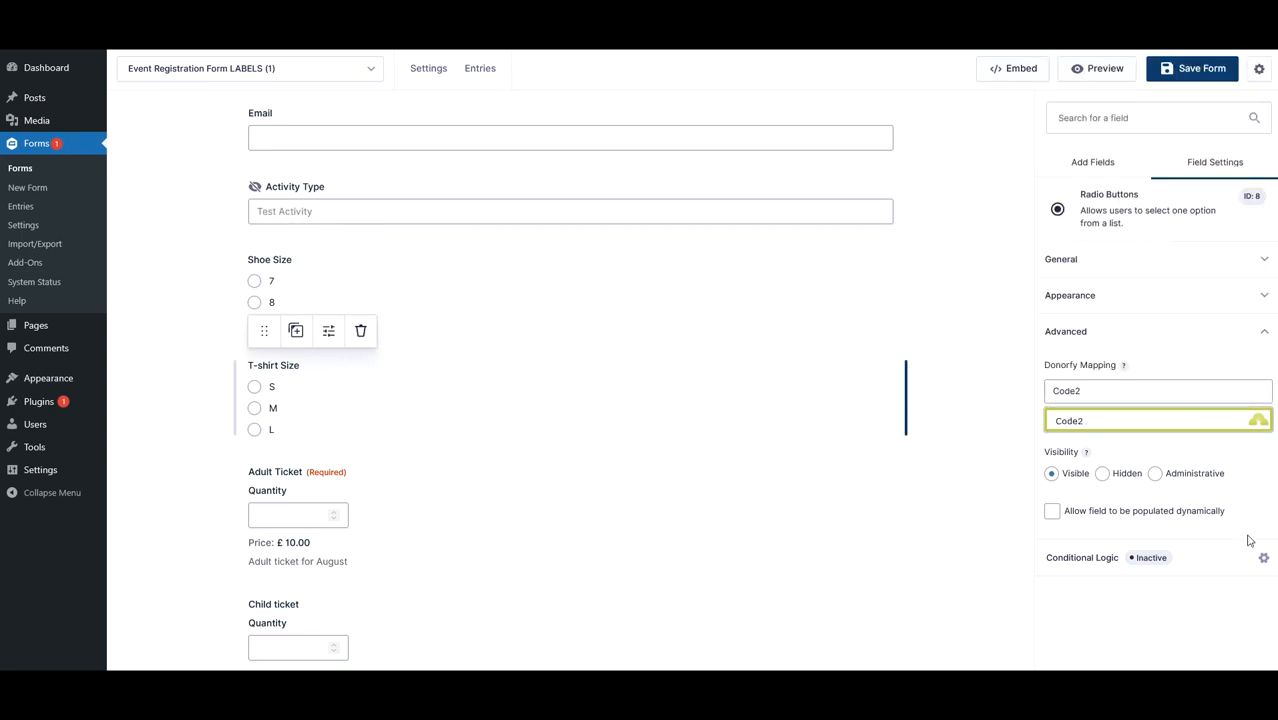
click(1014, 410)
- Browse the standard and advanced field types available to add to the form
click(466, 382)
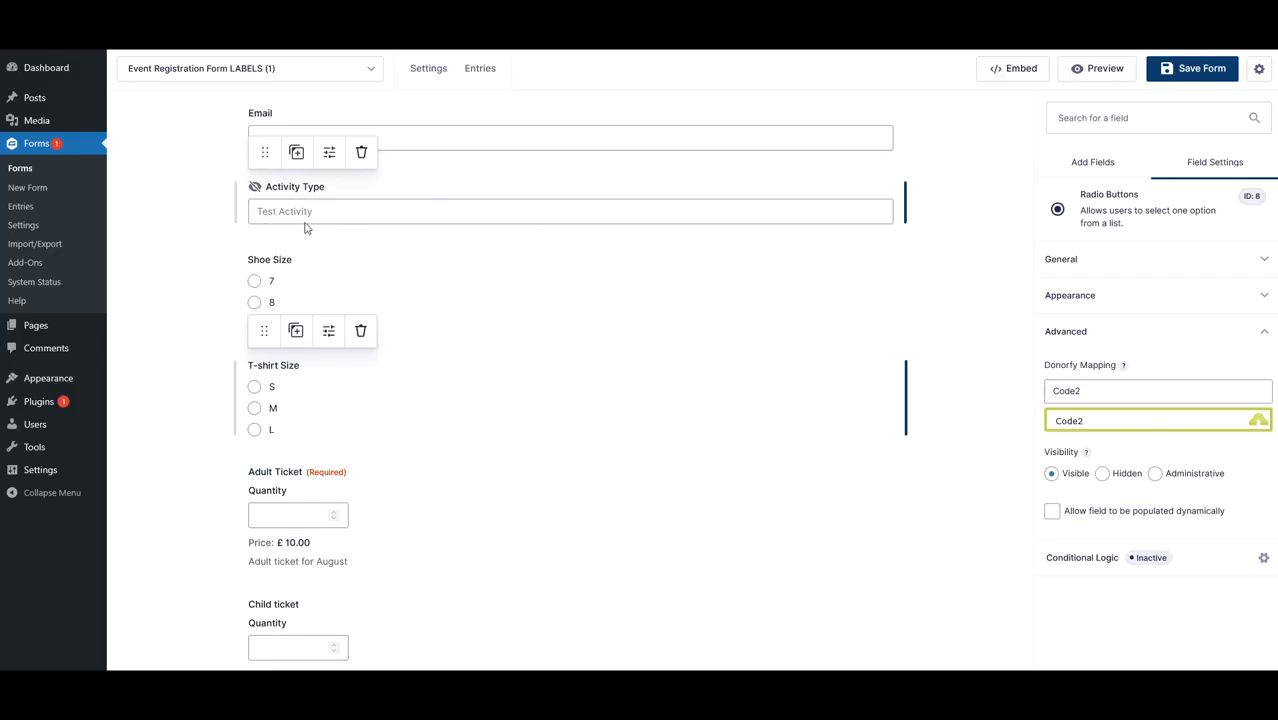
click(386, 213)
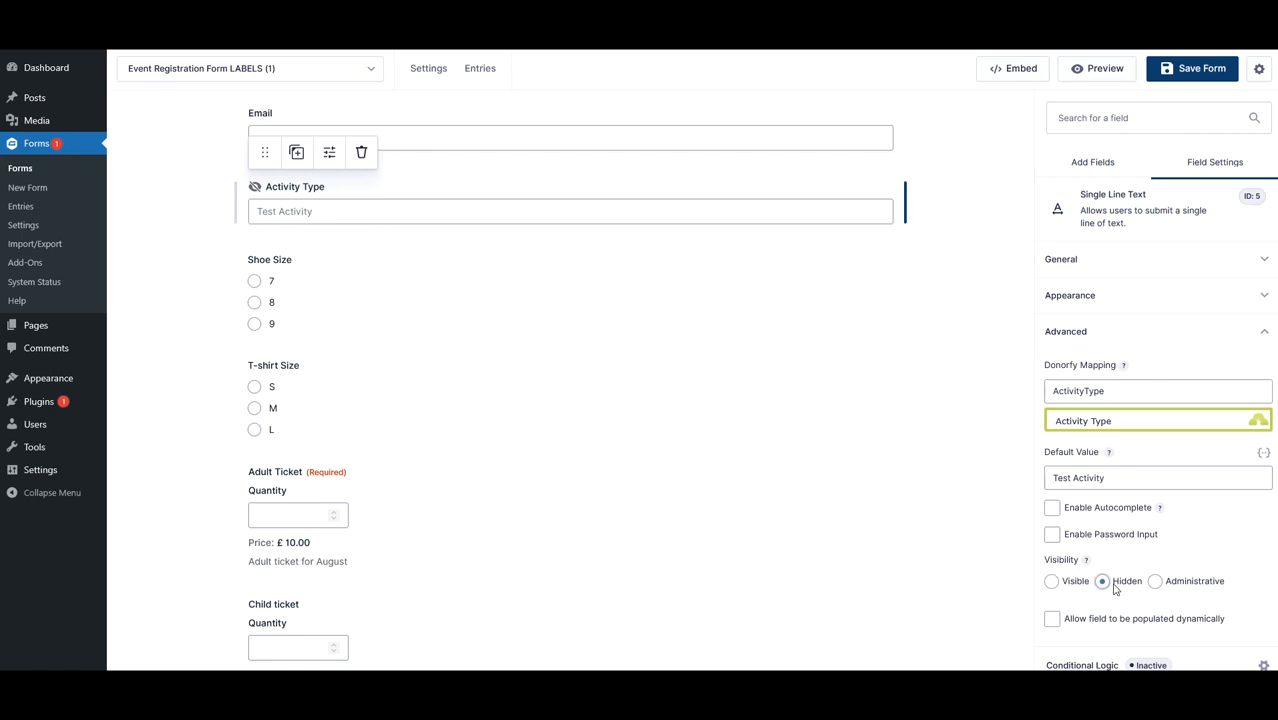
click(1095, 163)
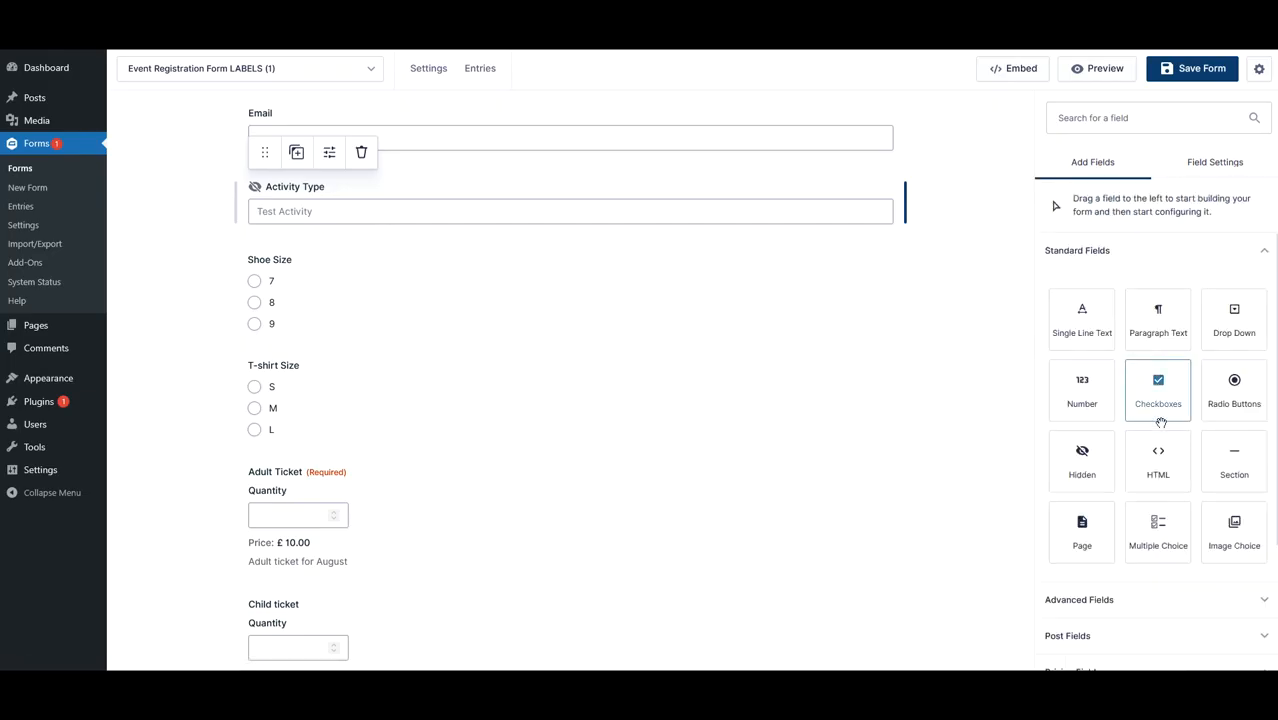
scroll(1166, 522, down, 2)
scroll(1206, 359, down, 1)
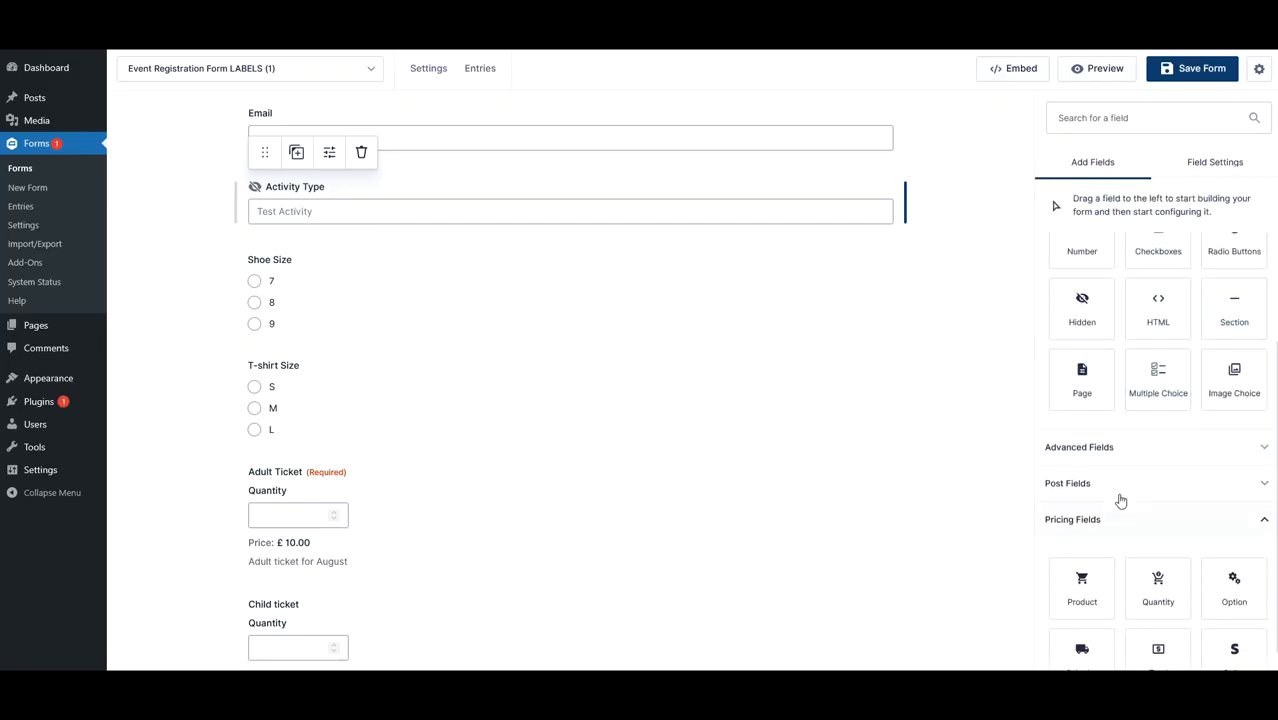
click(1110, 447)
scroll(1141, 486, down, 1)
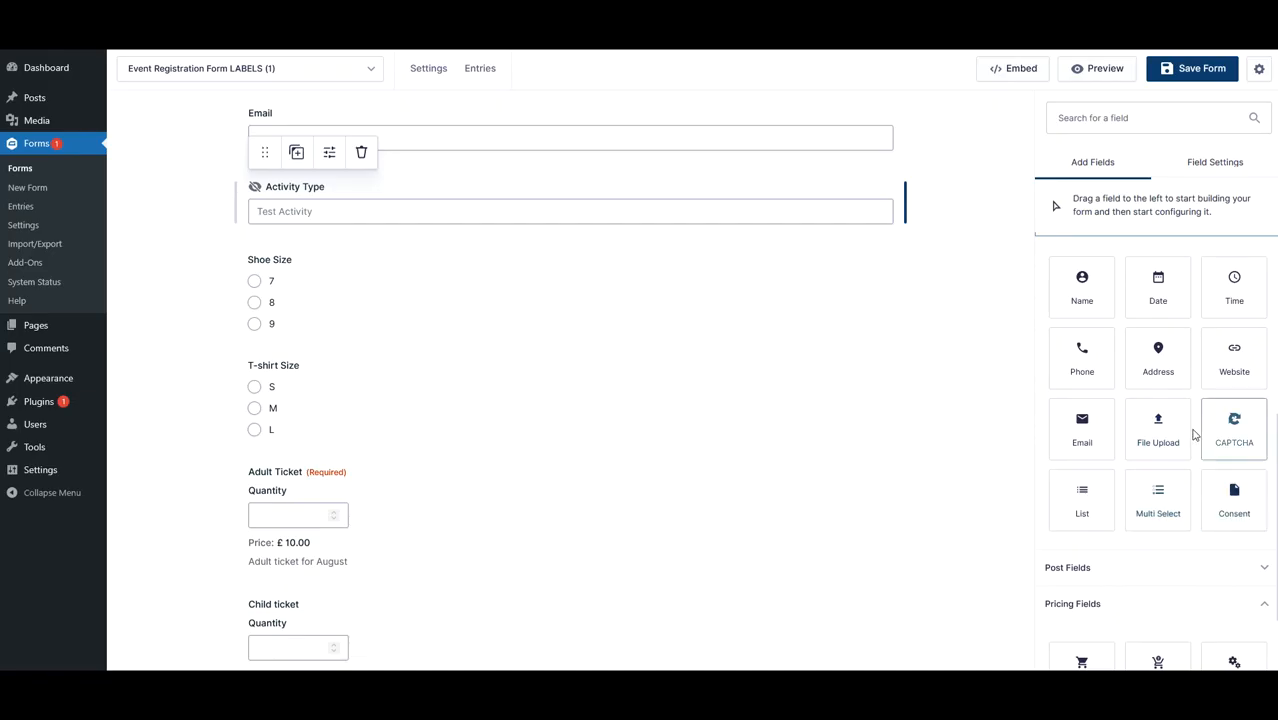
scroll(1162, 405, up, 5)
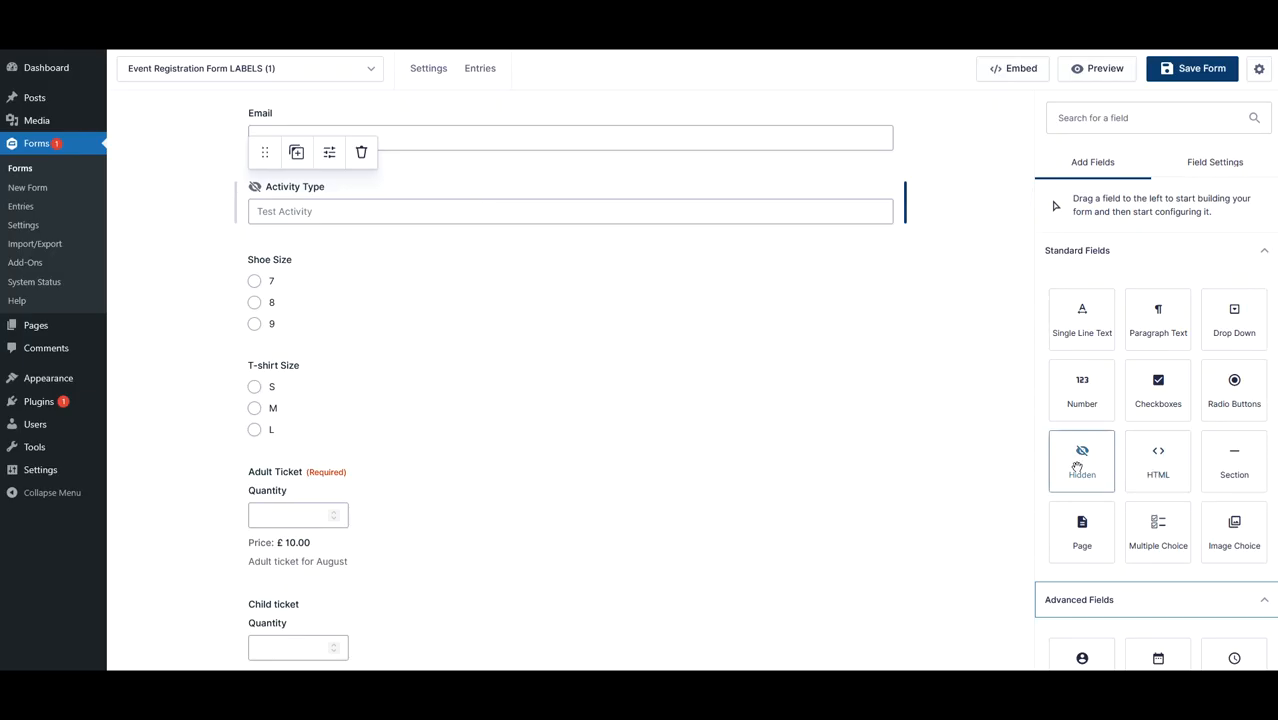
- Review the Activity Type field's general and advanced settings
click(499, 215)
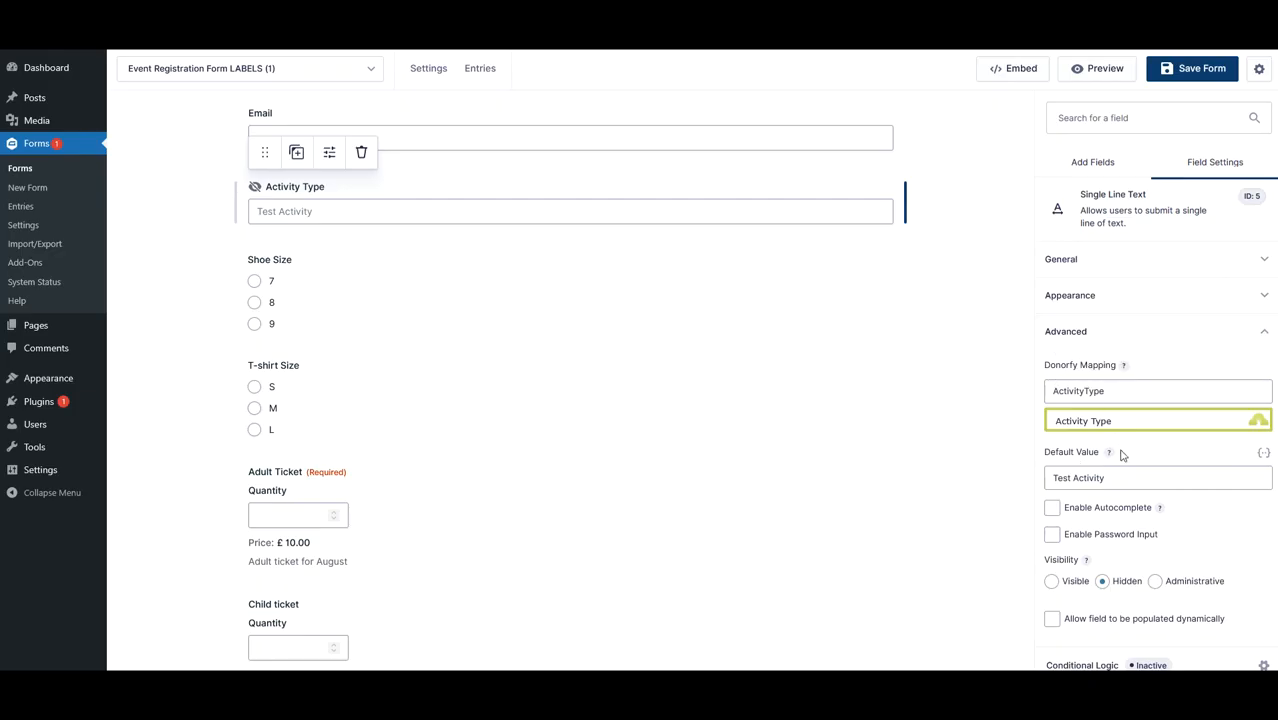
click(1047, 258)
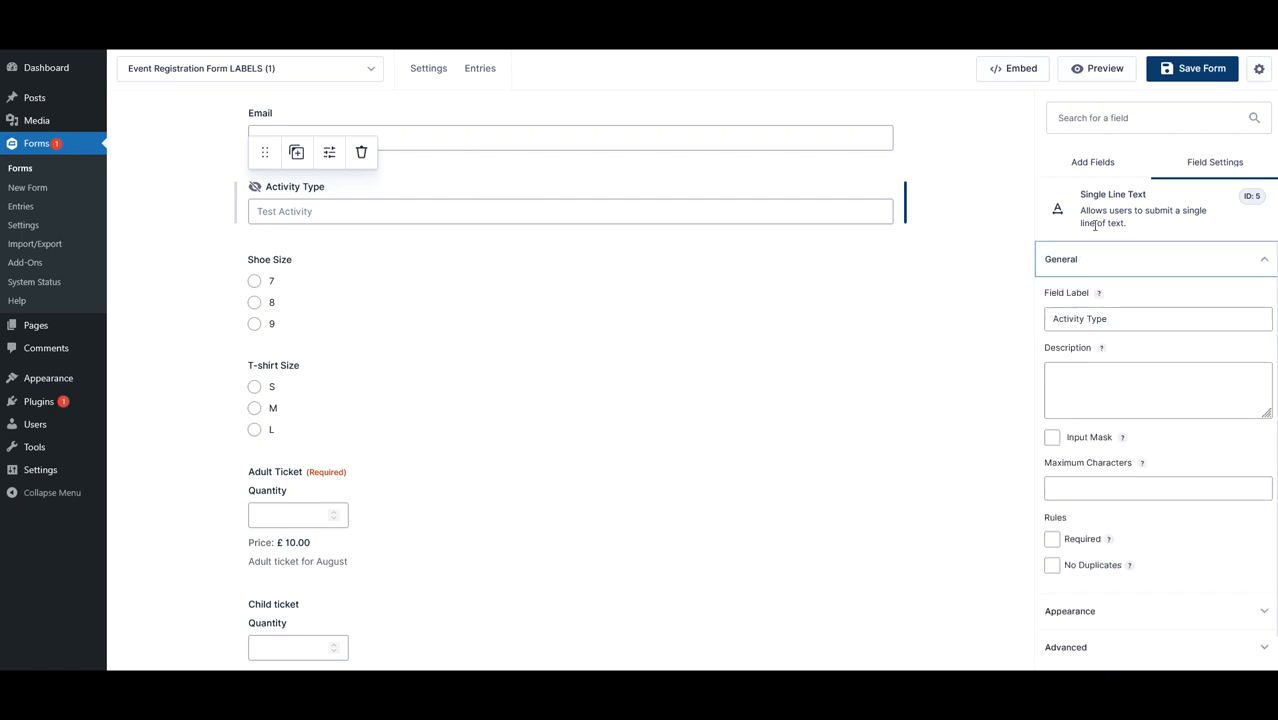
drag(1086, 197, 1150, 197)
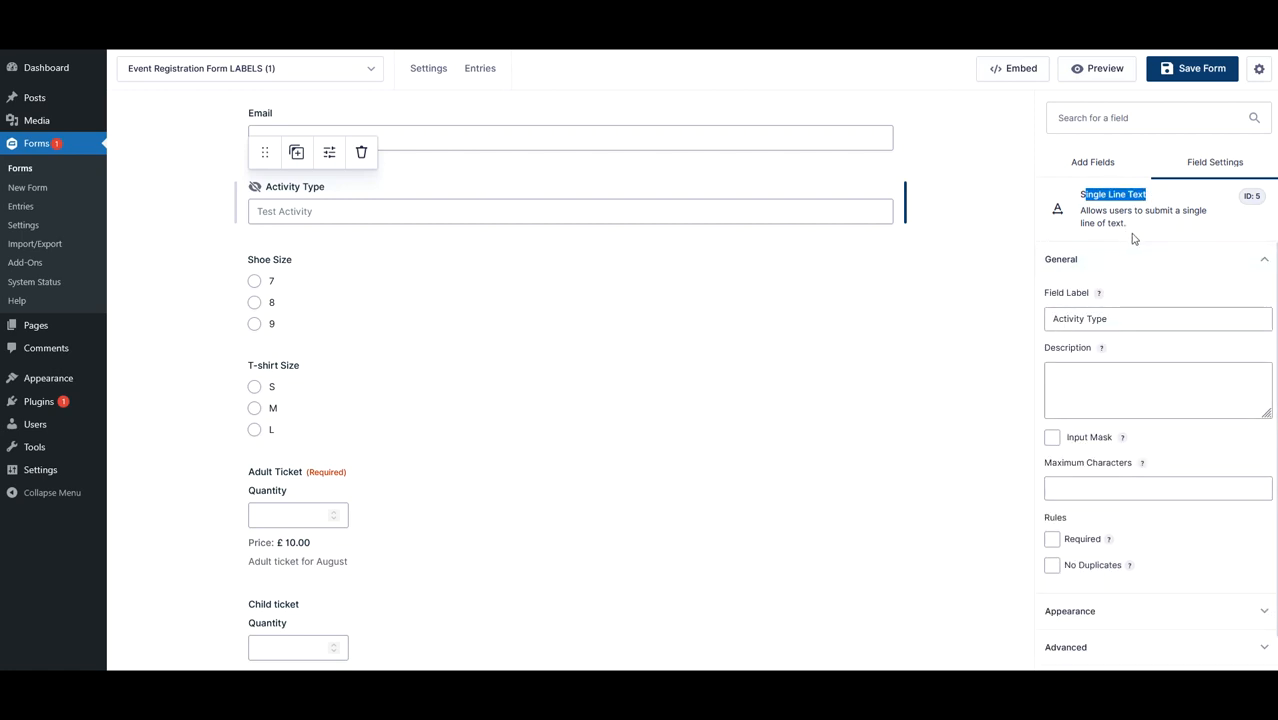
scroll(613, 319, up, 2)
scroll(645, 288, down, 2)
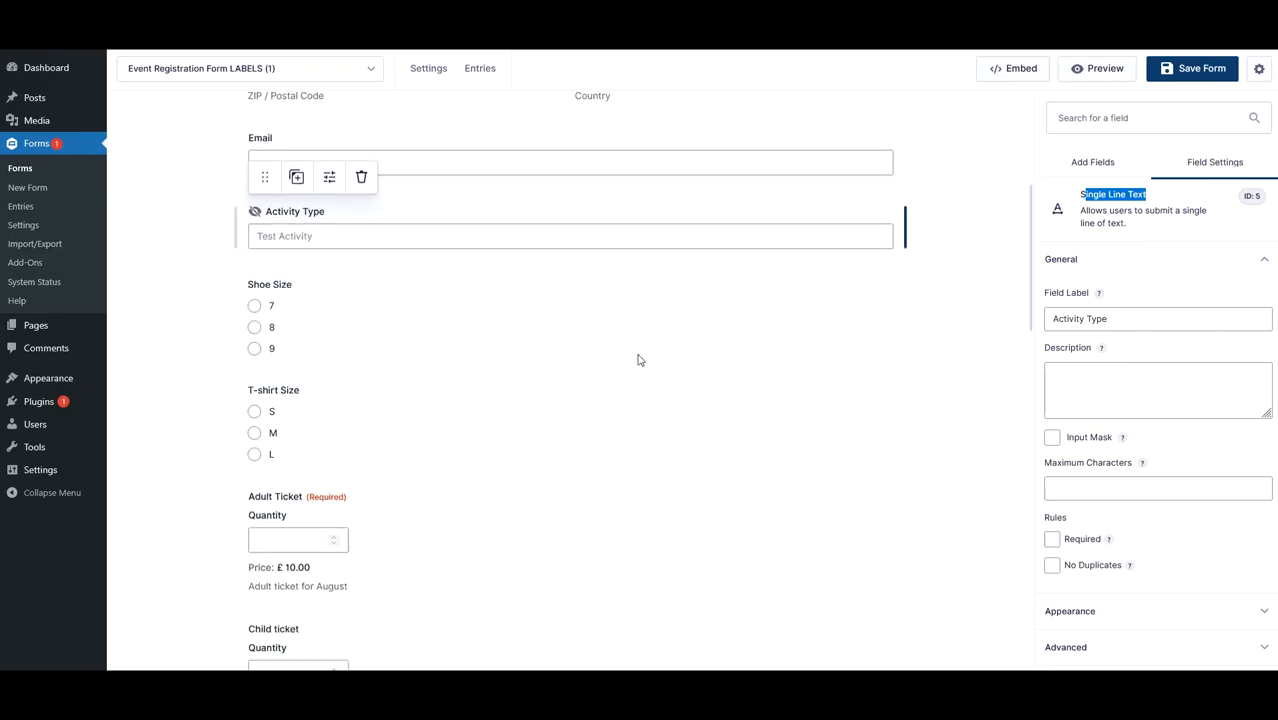
click(1087, 274)
click(1081, 330)
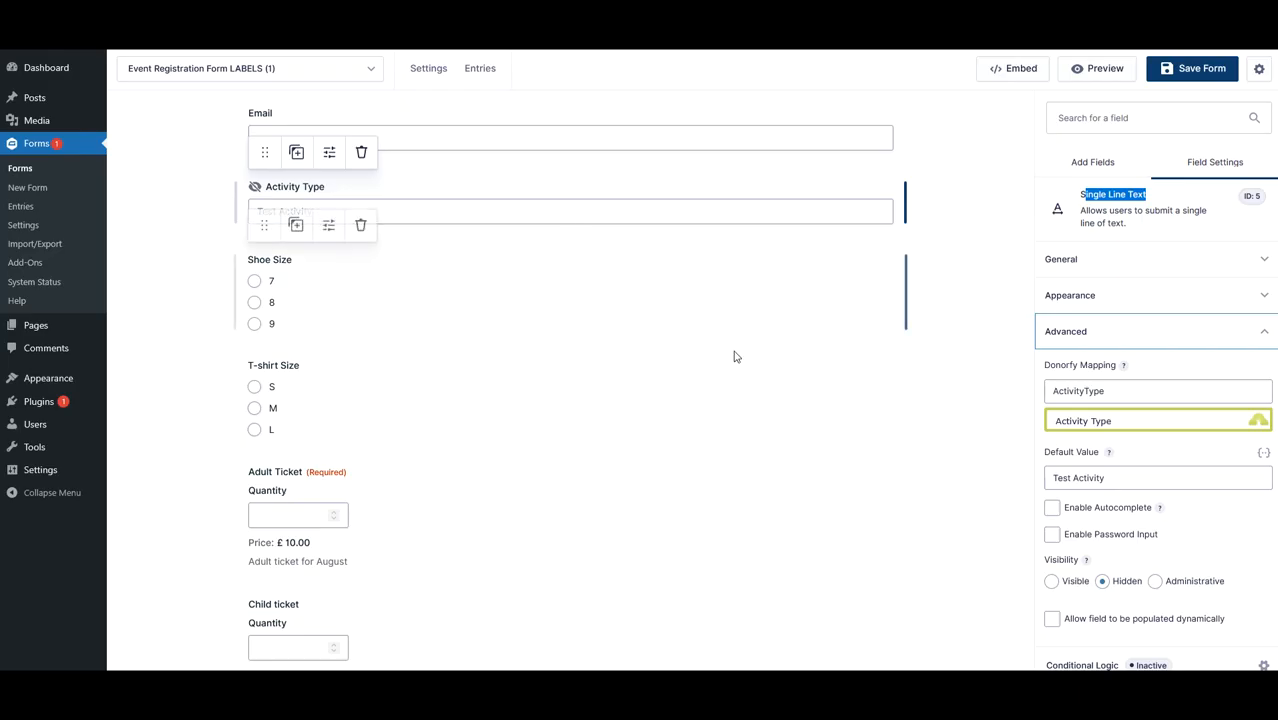
triple_click(1121, 479)
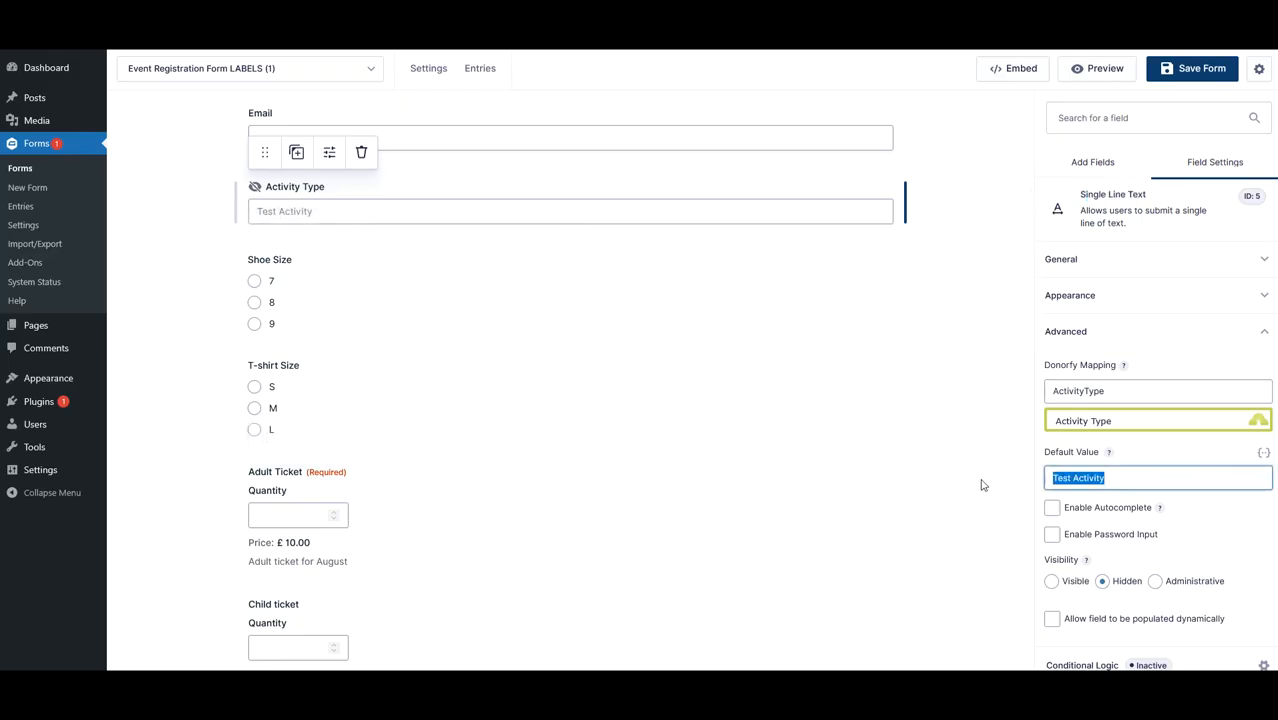
click(930, 489)
- Map the Adult Ticket product field to the Donorfy Order Item field
scroll(513, 437, down, 5)
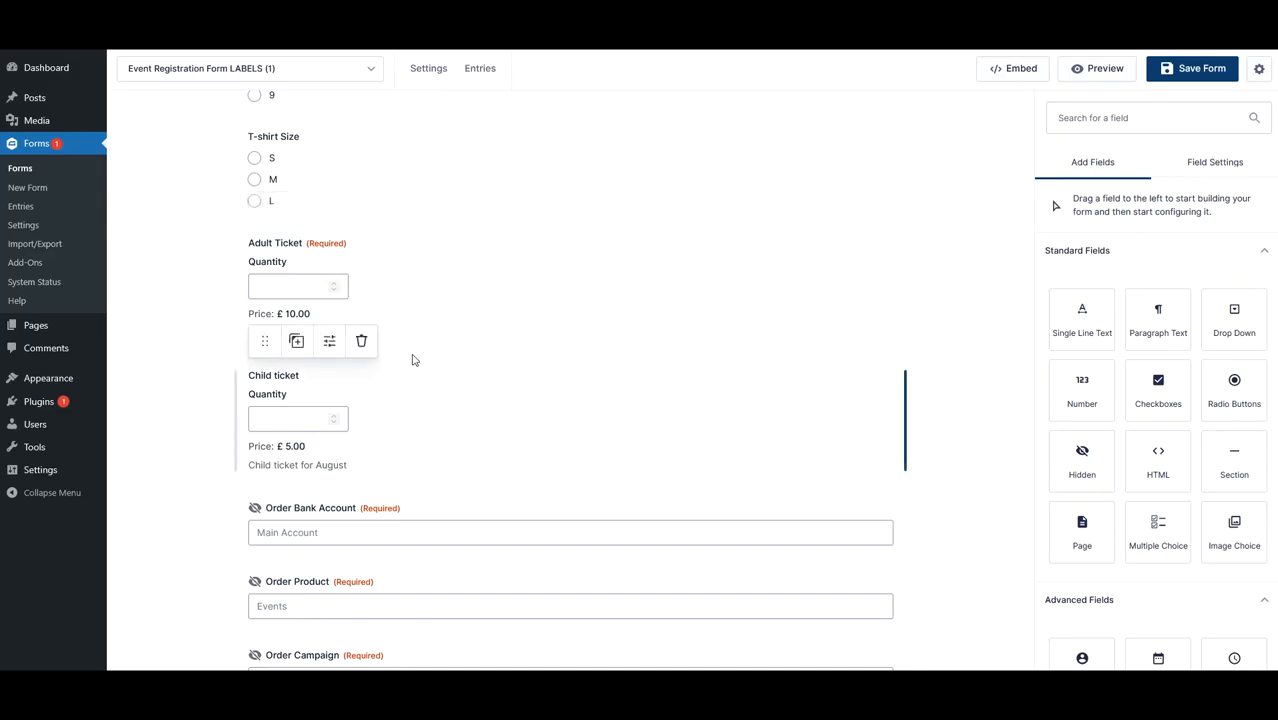
click(378, 291)
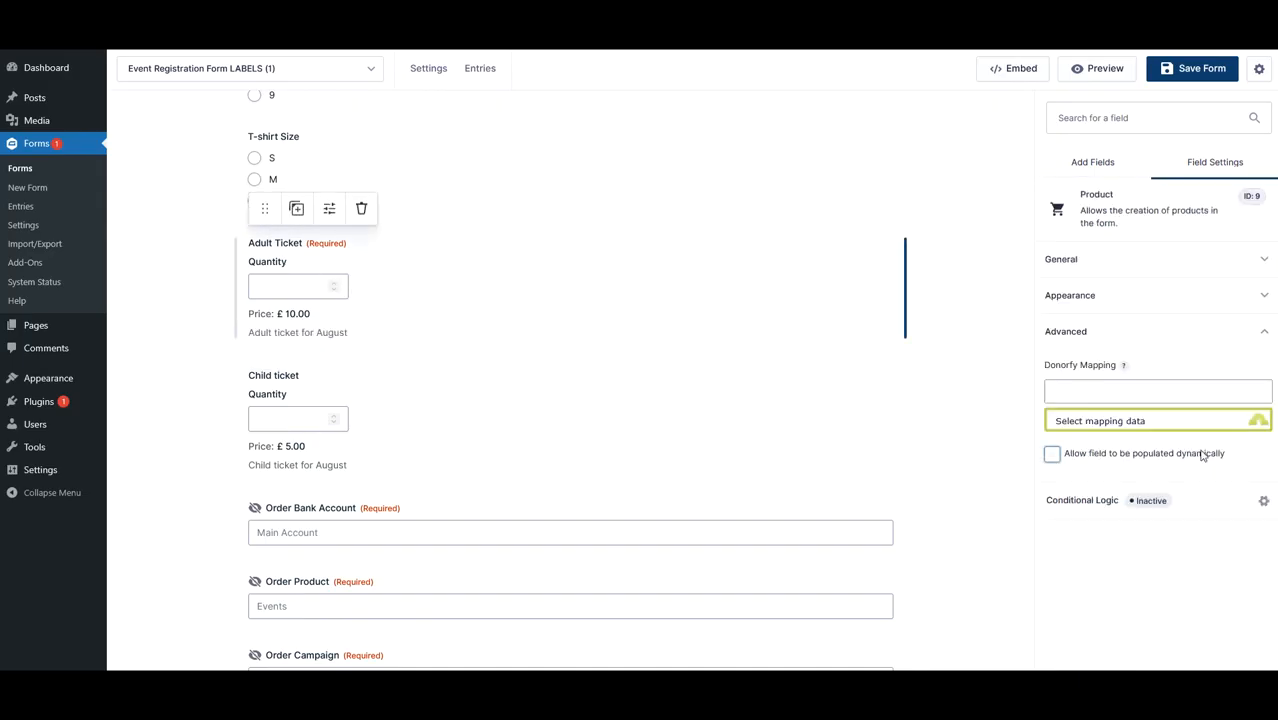
click(1125, 425)
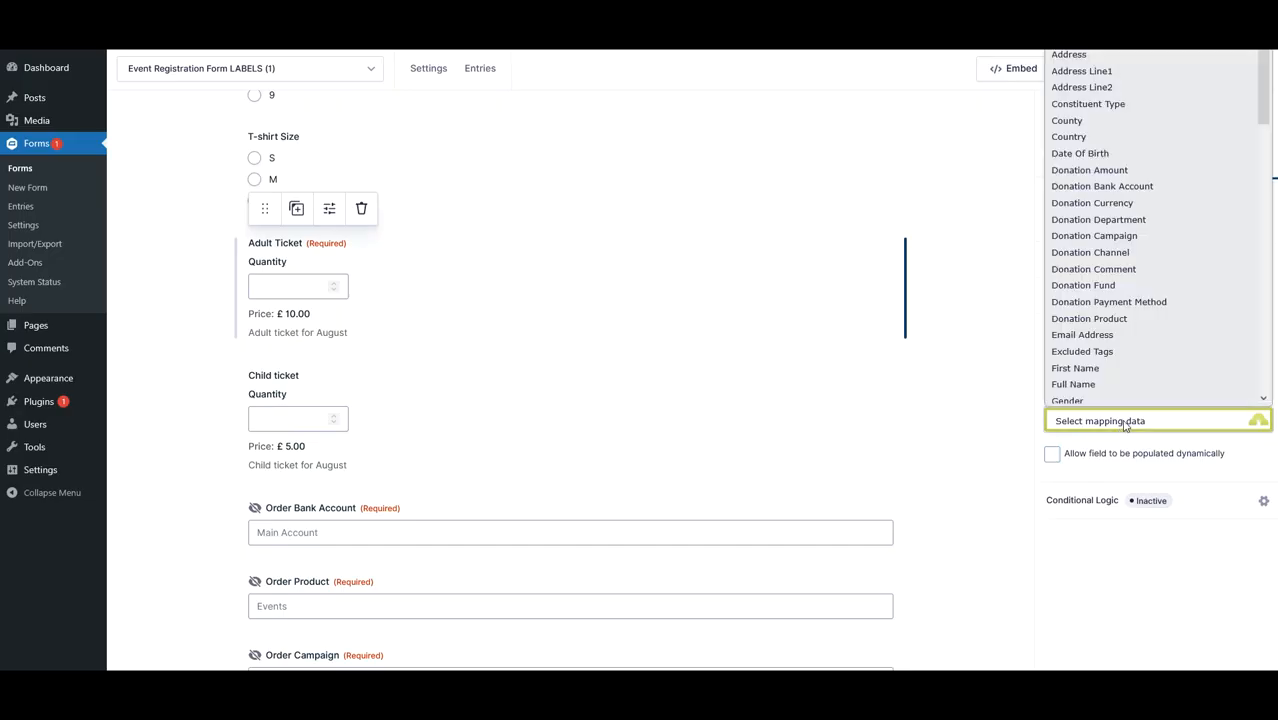
scroll(1135, 370, down, 6)
scroll(1143, 369, down, 12)
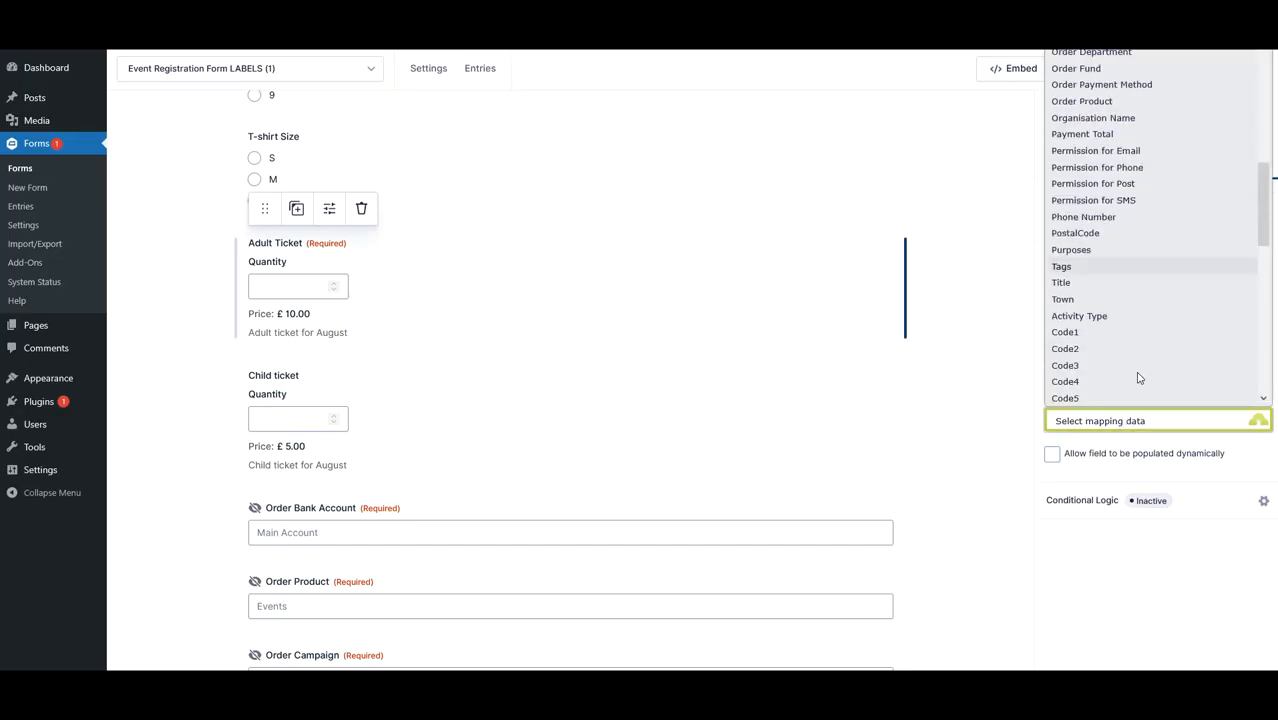
scroll(1150, 385, up, 15)
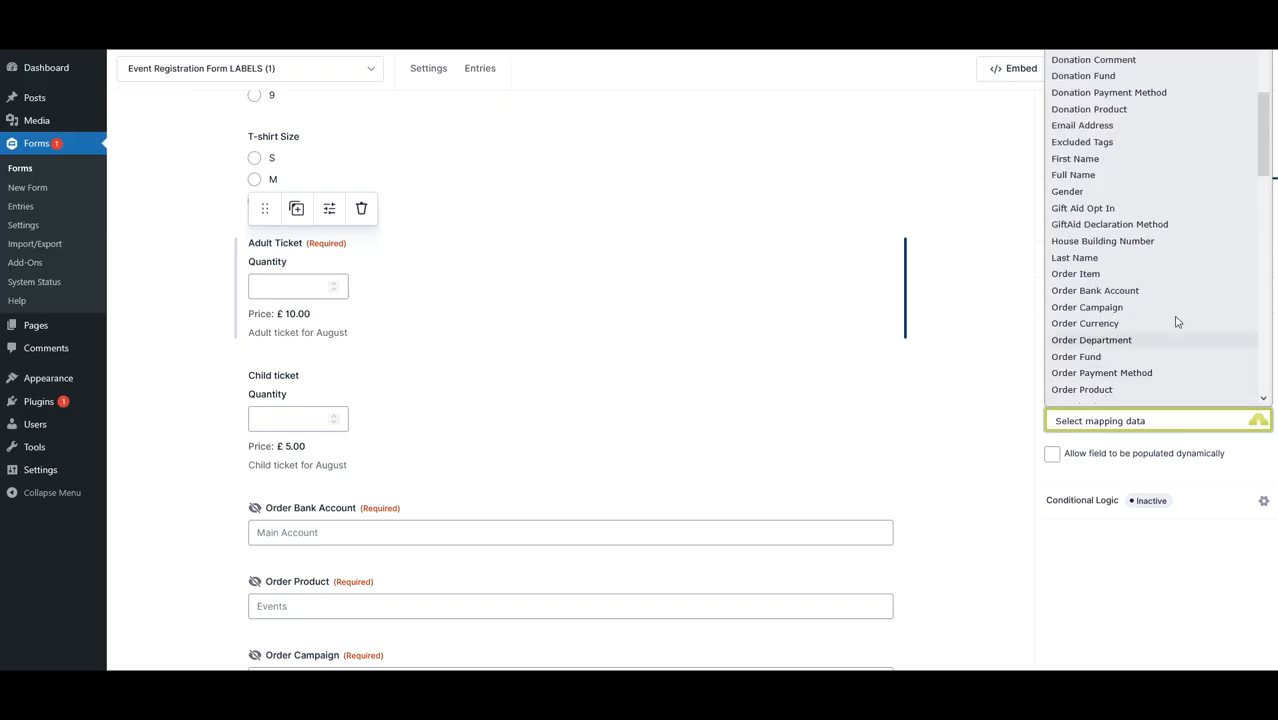
click(1079, 276)
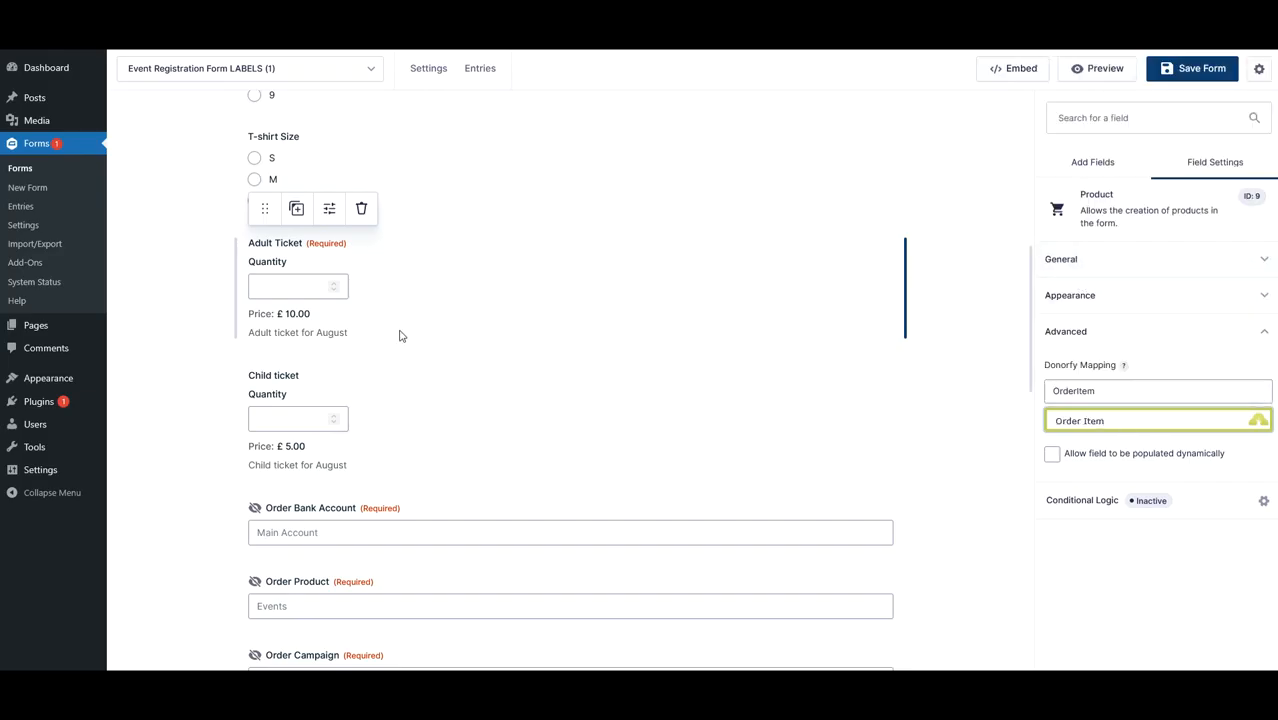
- Map the Child ticket product field to the Donorfy Order Item field
click(1135, 421)
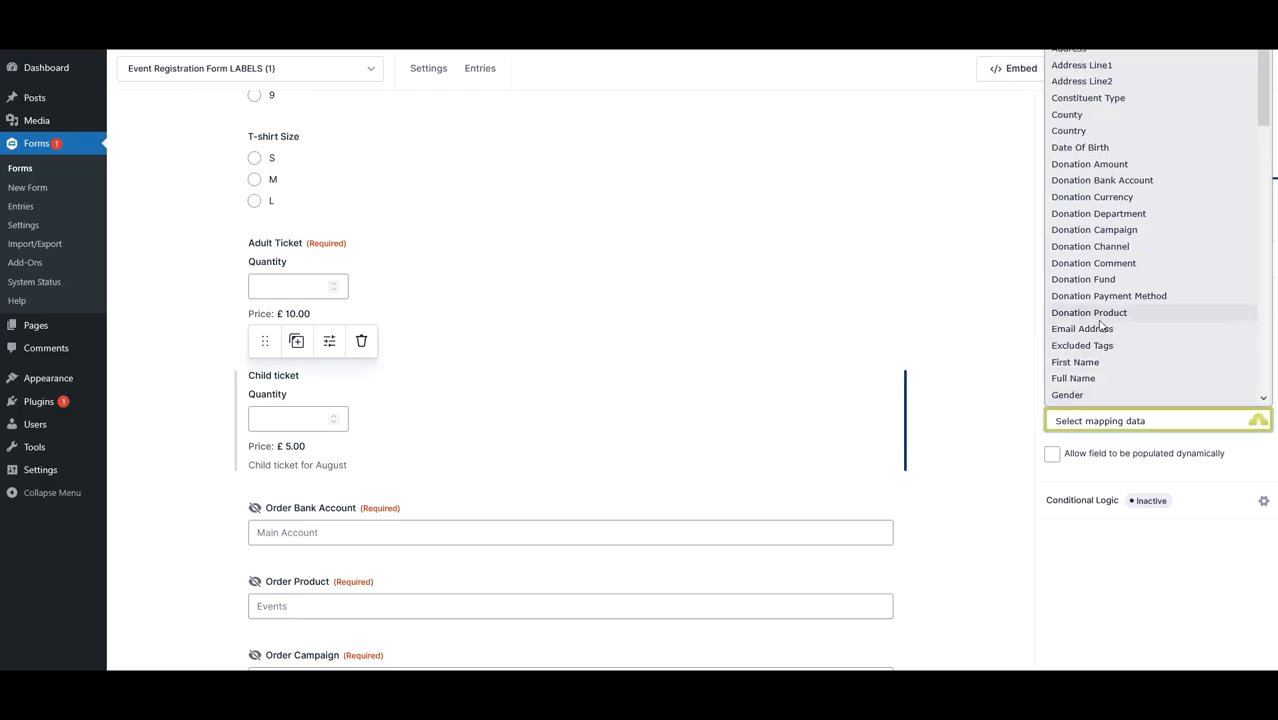
scroll(1101, 326, down, 5)
click(1087, 184)
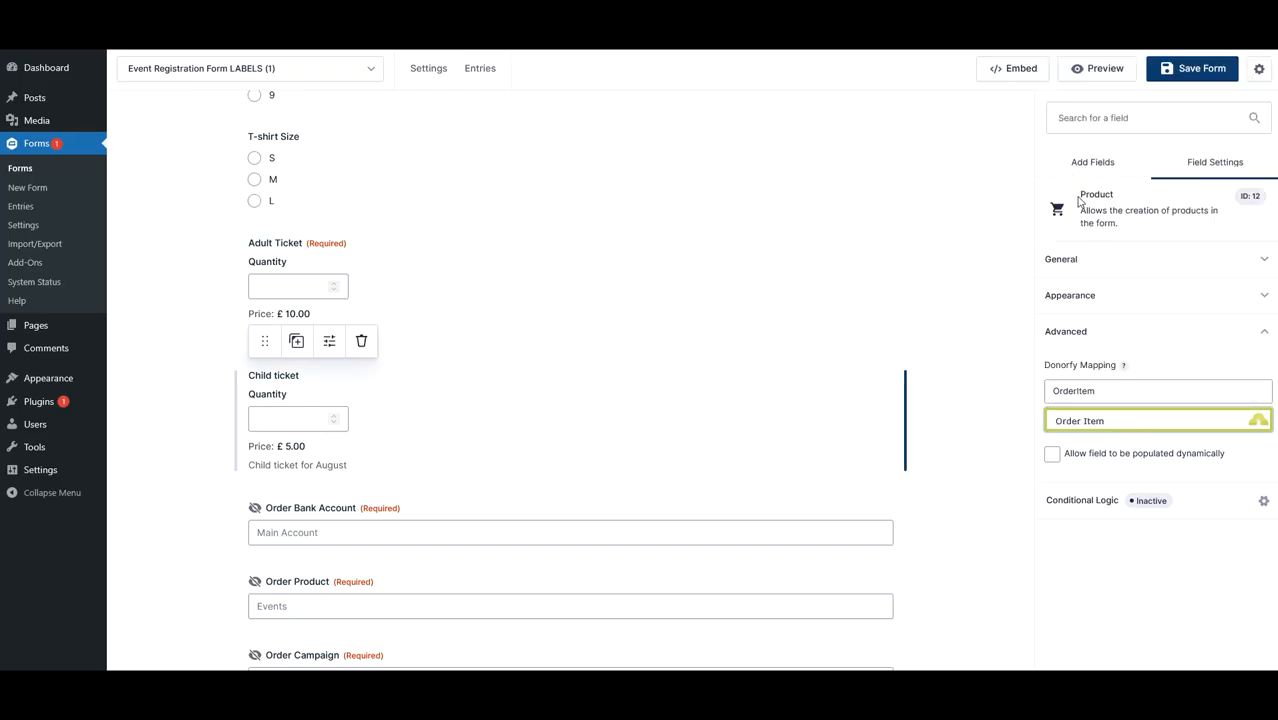
click(999, 415)
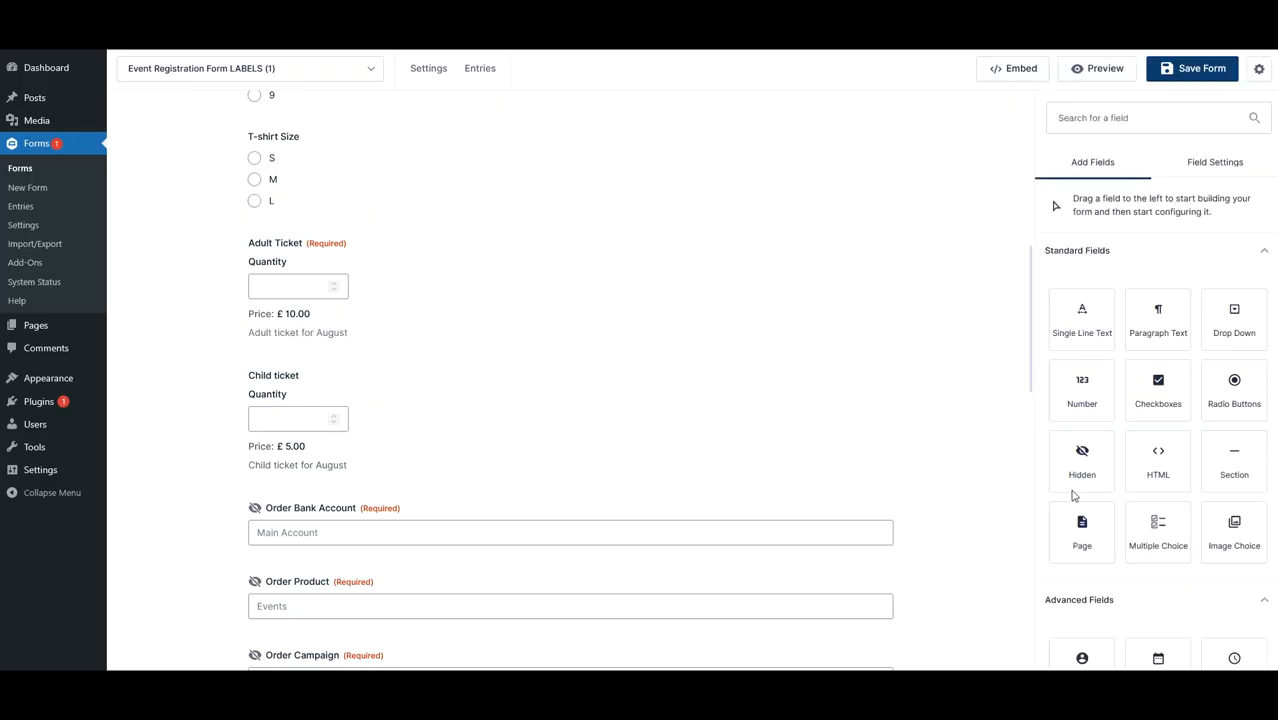
- Map the hidden Order Bank Account field to the Donorfy Order Bank Account field
click(570, 372)
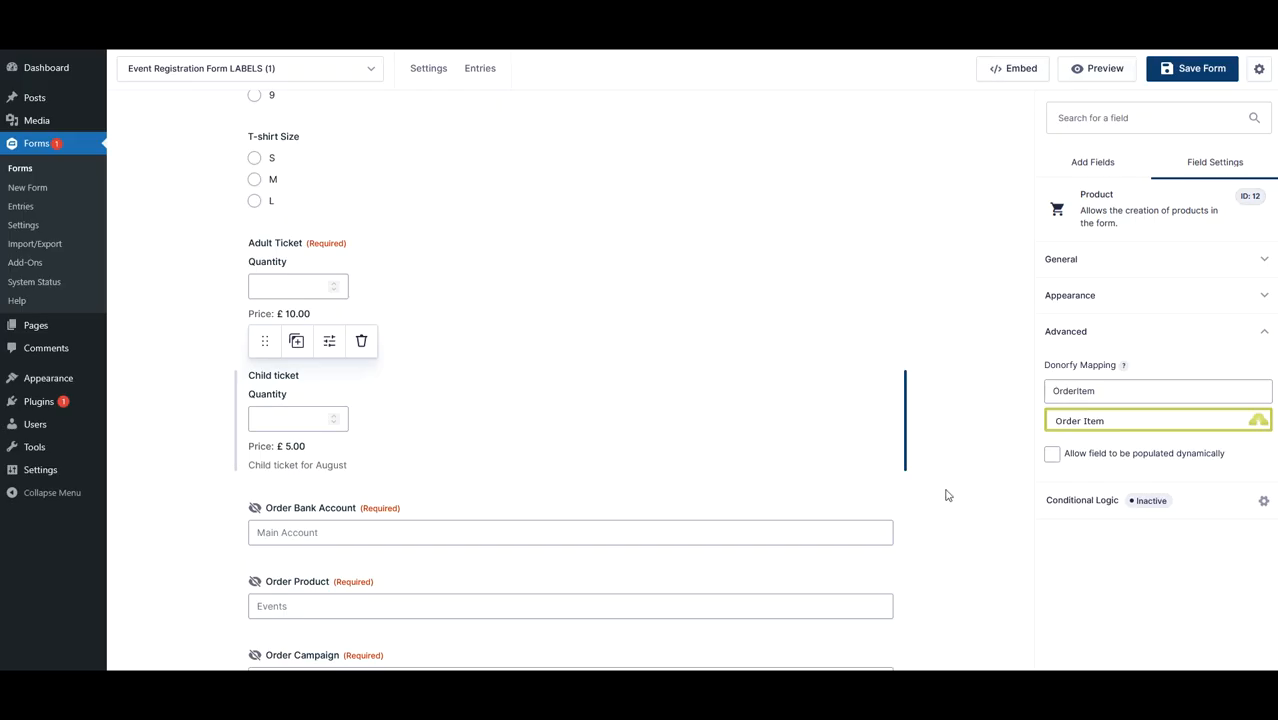
click(962, 503)
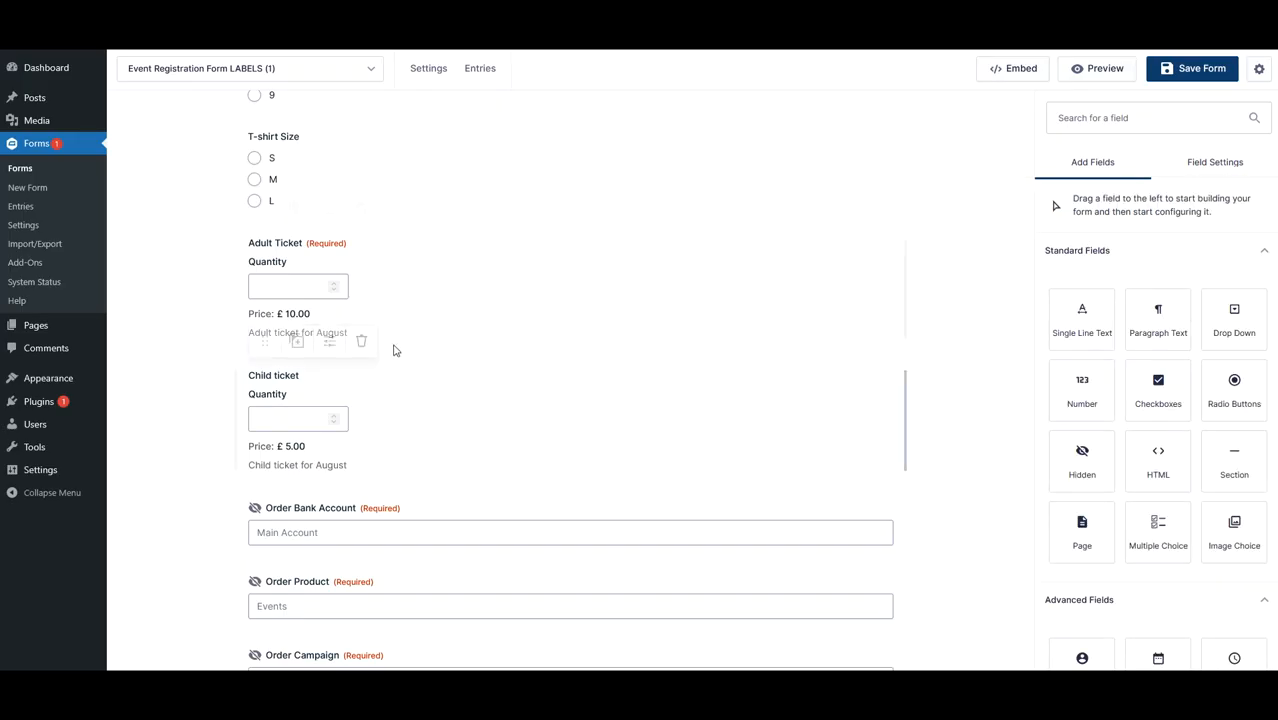
scroll(418, 442, down, 1)
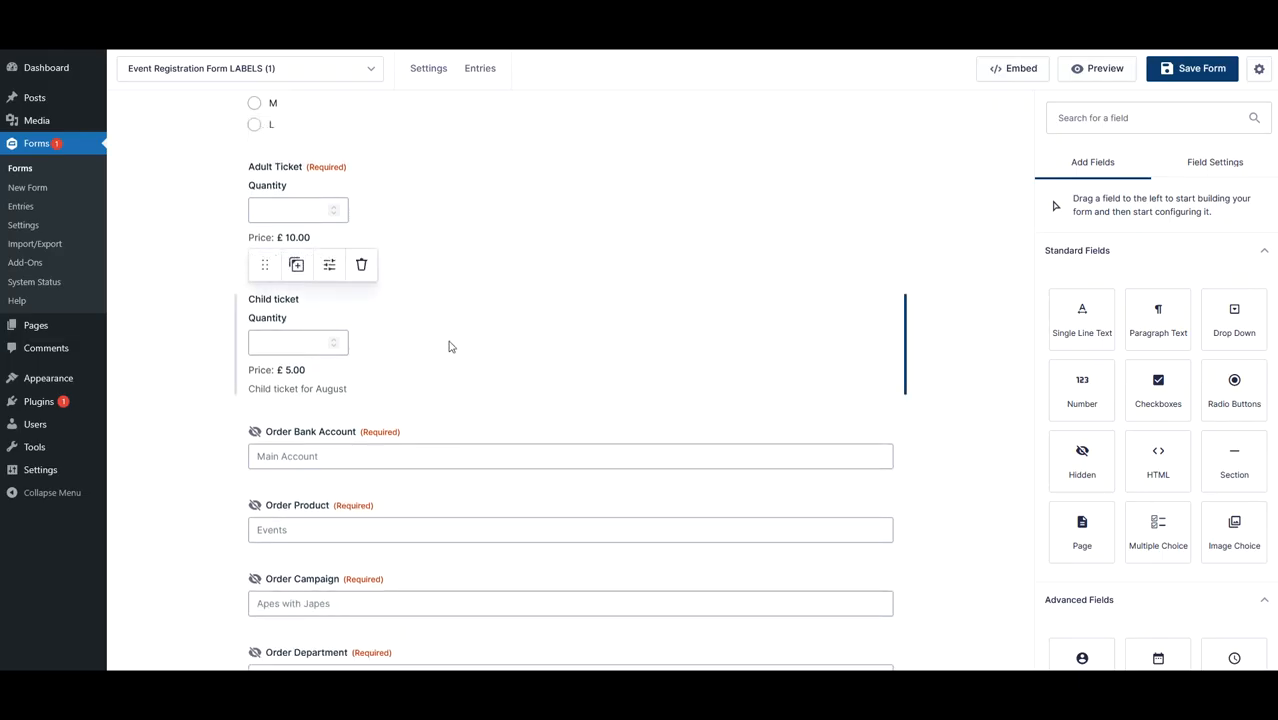
scroll(448, 345, down, 3)
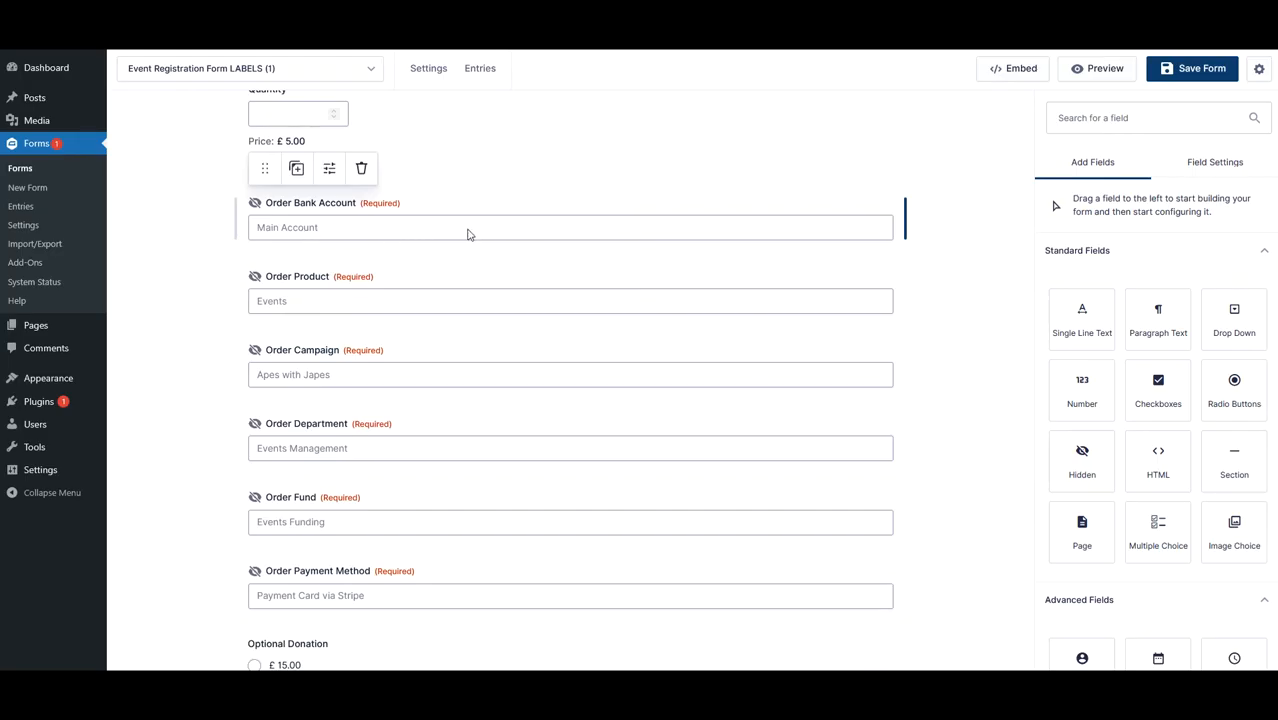
click(377, 228)
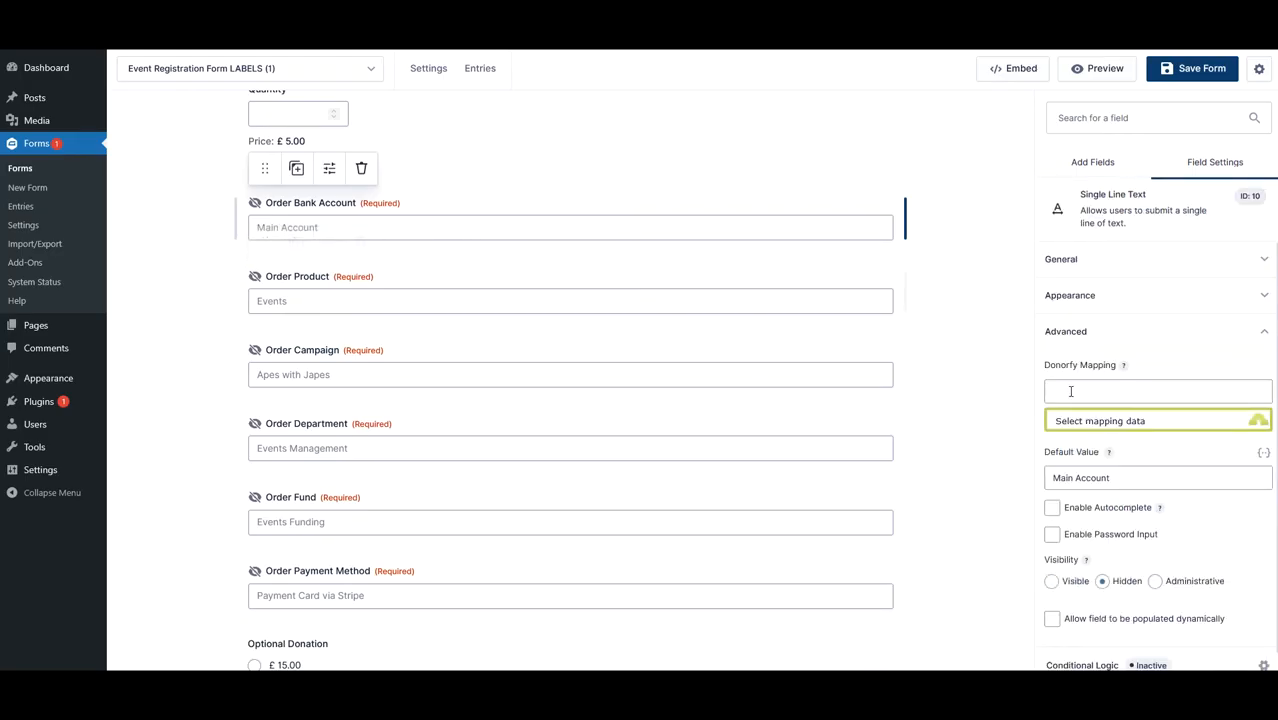
click(1066, 423)
scroll(1100, 345, down, 5)
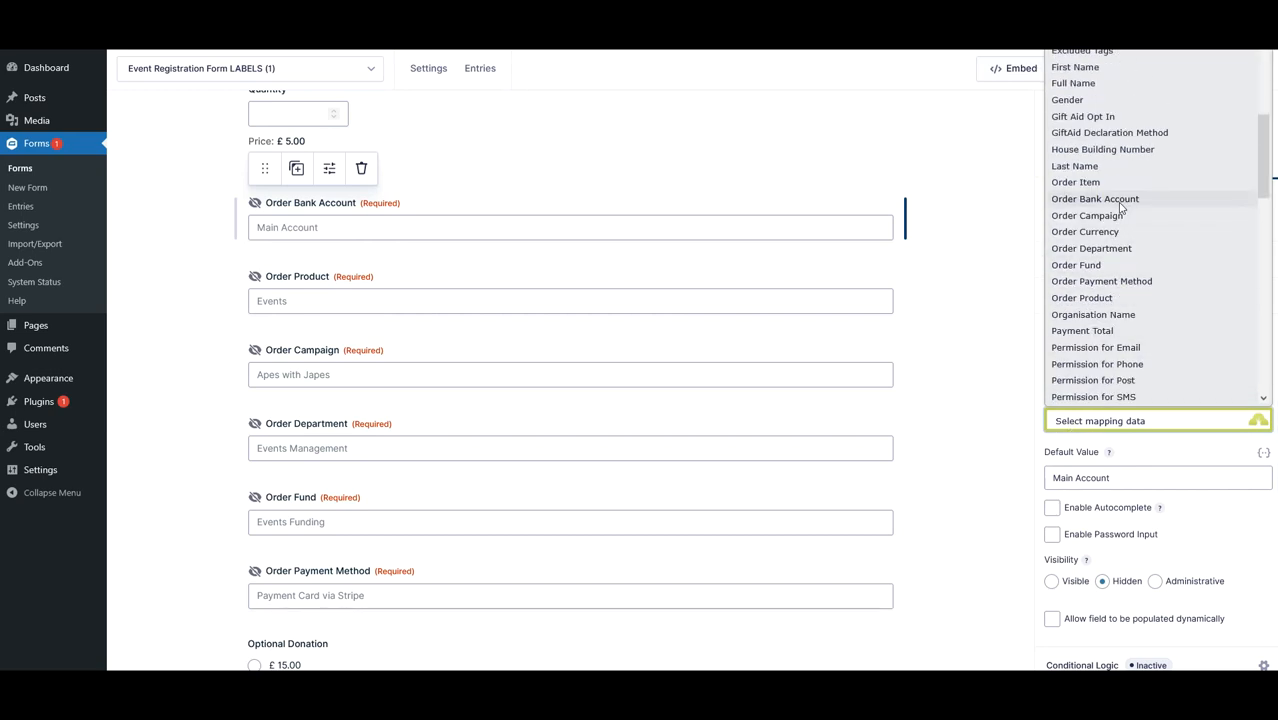
click(1121, 200)
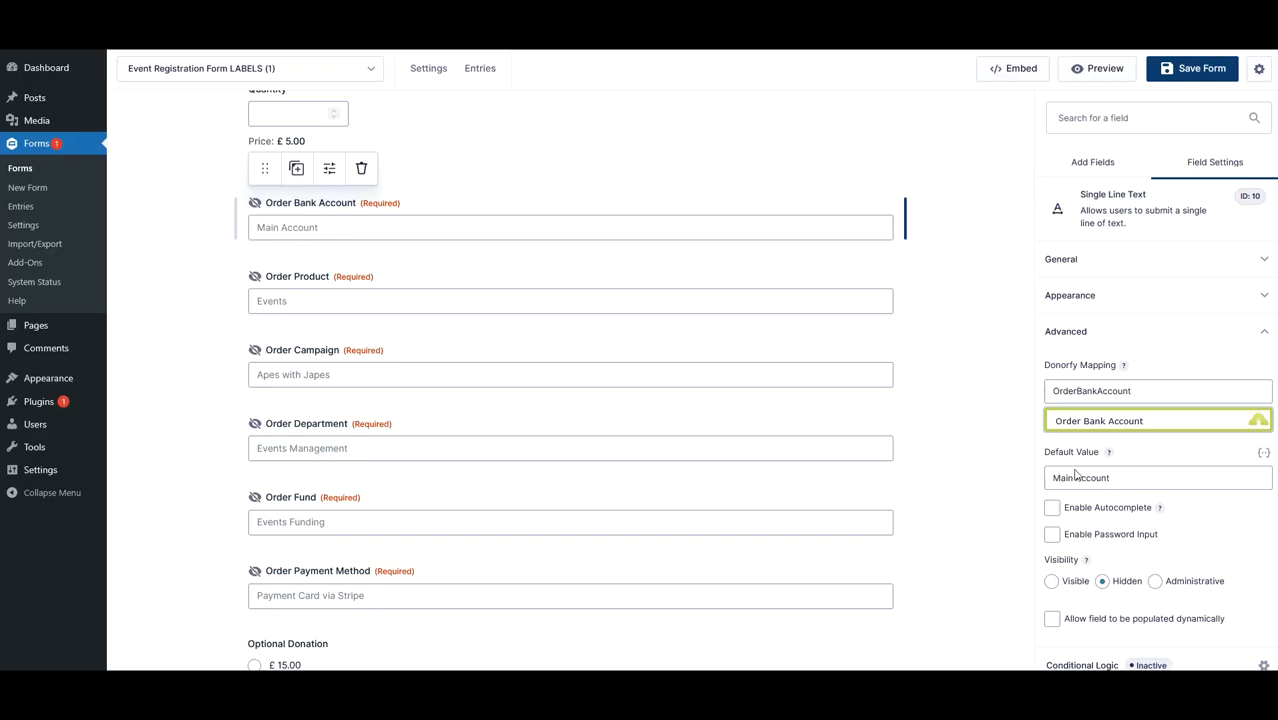
- Map the hidden Order Product field to the Donorfy Order Product field
drag(1161, 477, 976, 483)
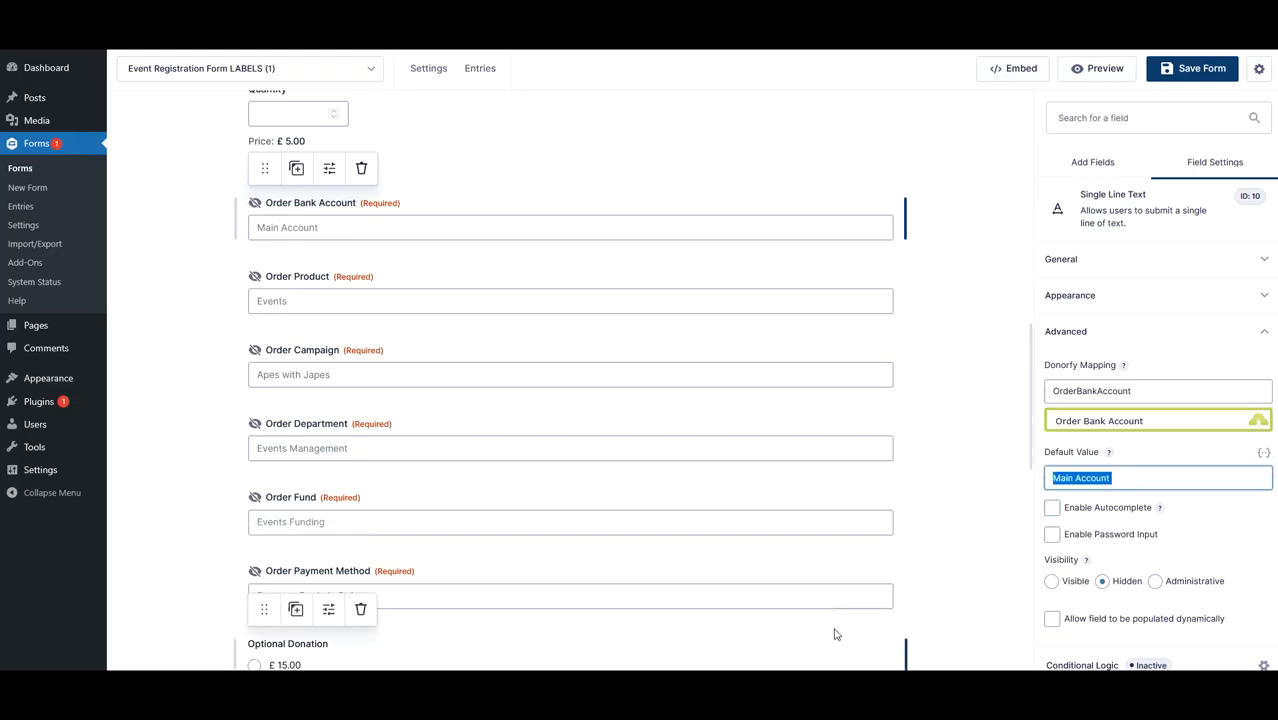
click(400, 300)
click(1080, 421)
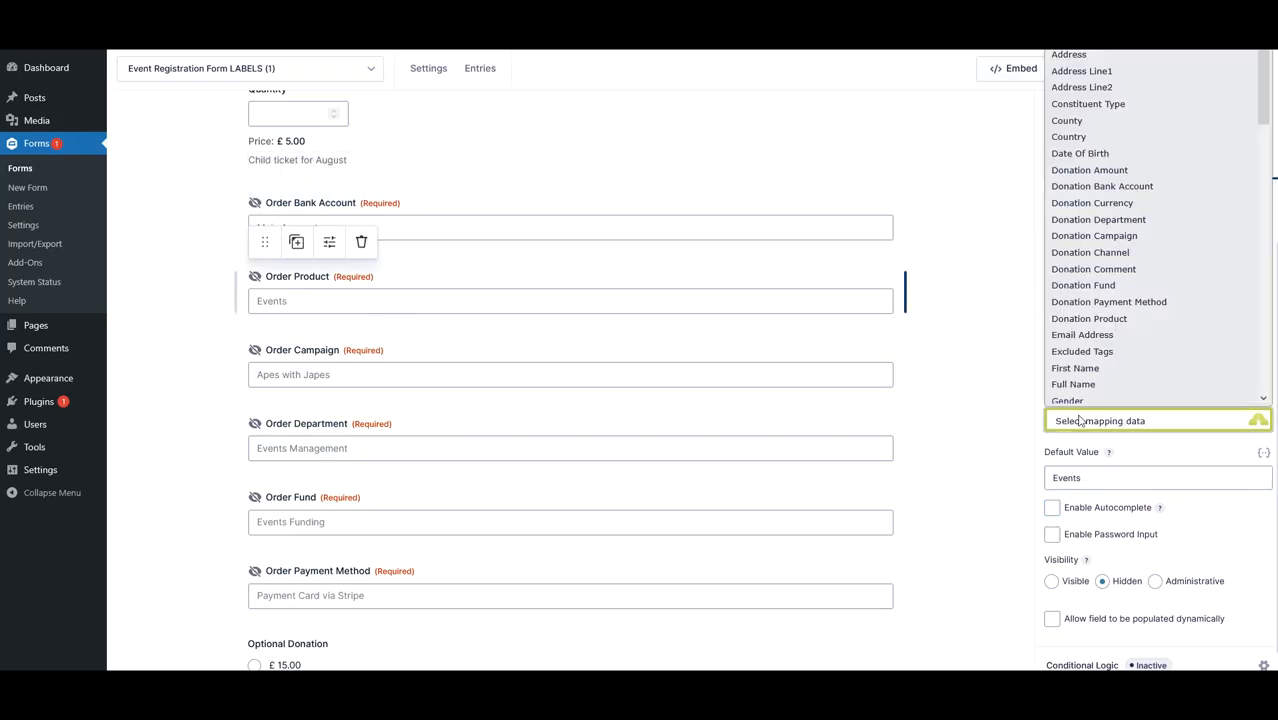
scroll(1110, 350, down, 6)
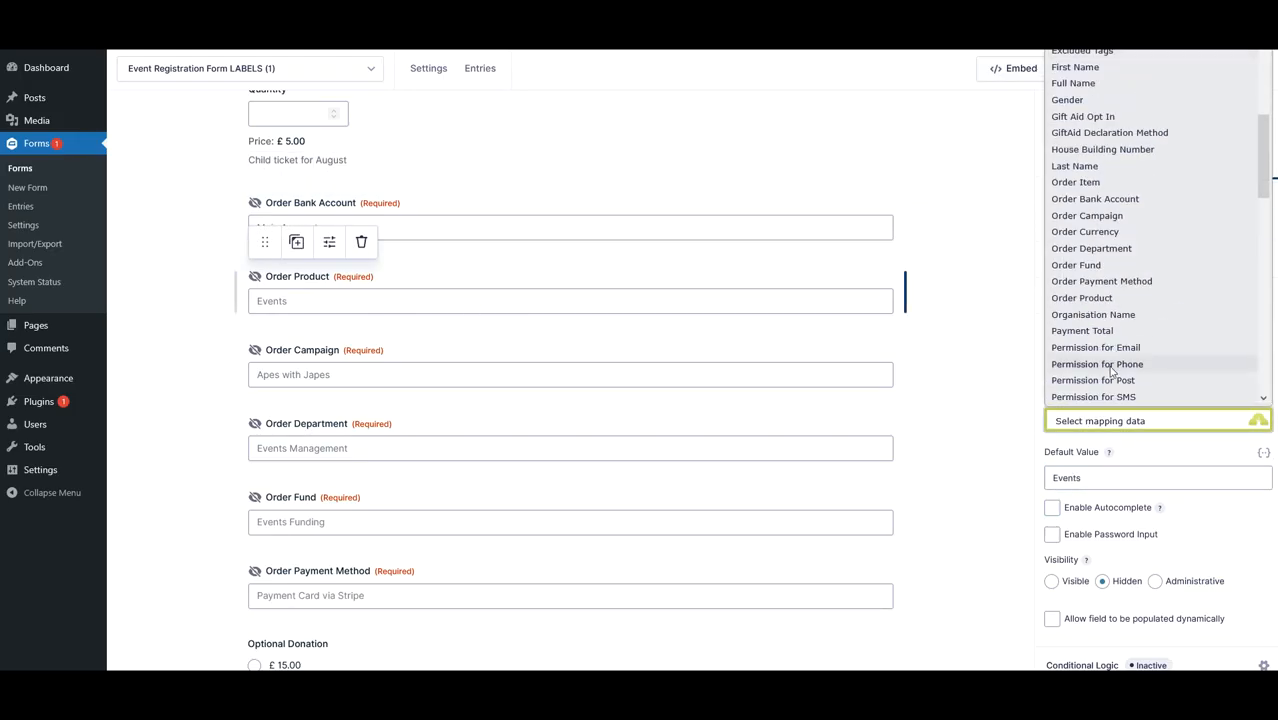
click(1103, 297)
- Check the Donorfy mappings of the Order Department and Order Fund fields
click(682, 452)
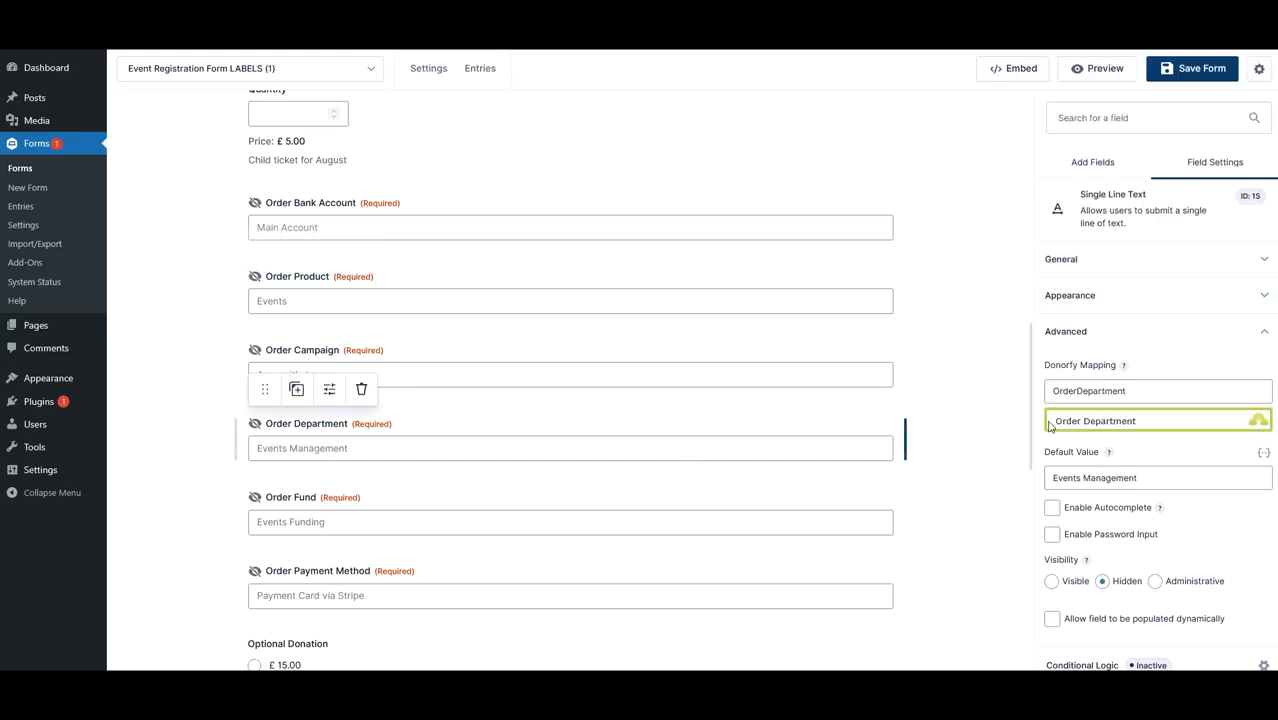
scroll(680, 465, down, 1)
click(659, 451)
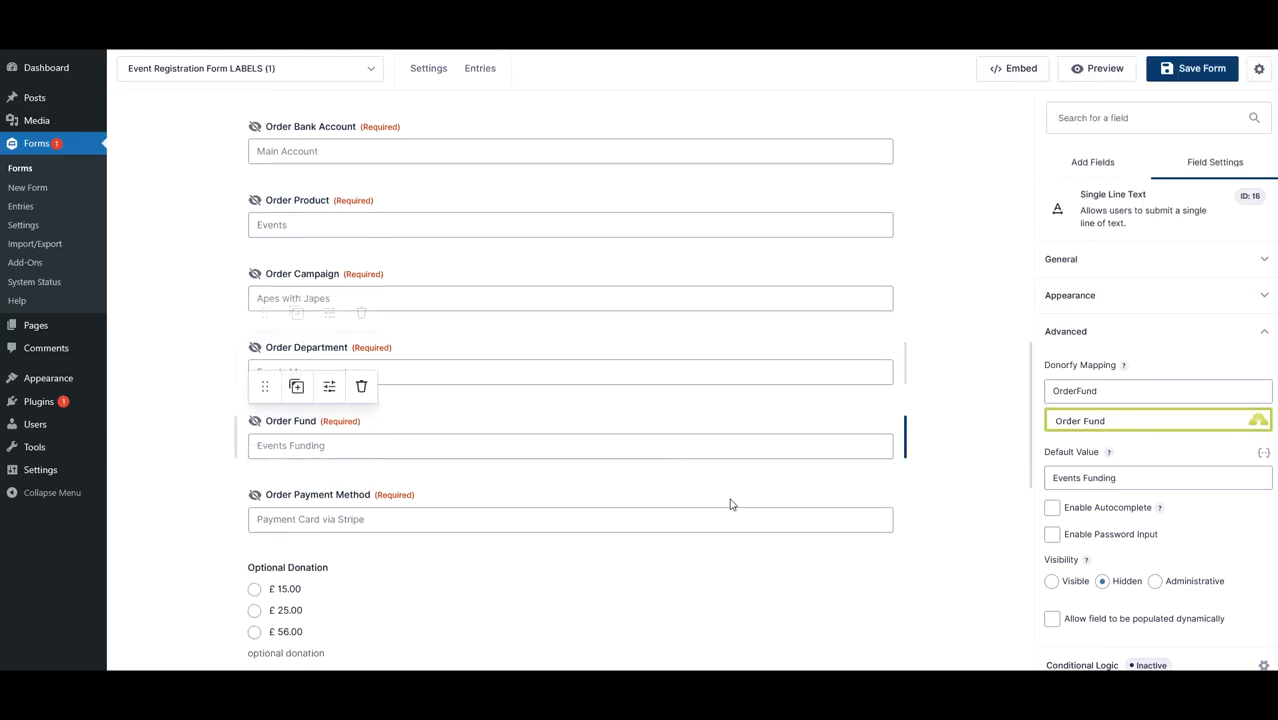
scroll(640, 465, down, 1)
scroll(544, 431, up, 1)
scroll(534, 525, up, 1)
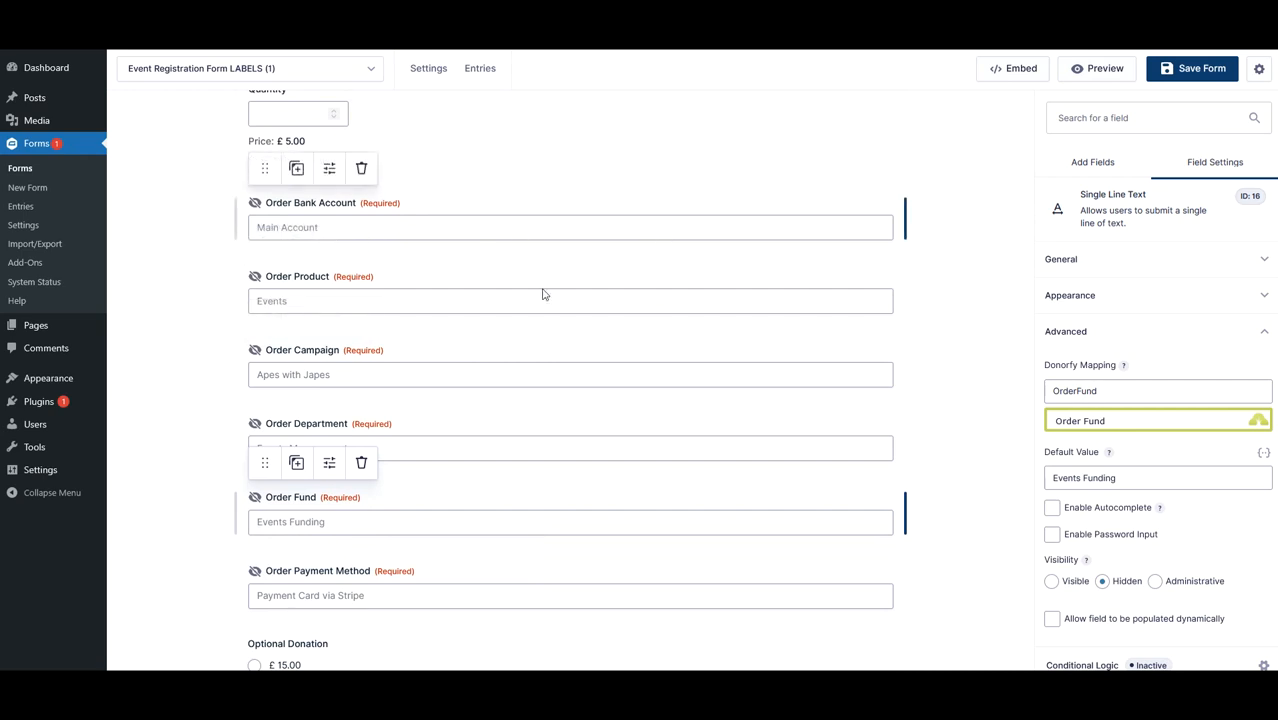
click(990, 495)
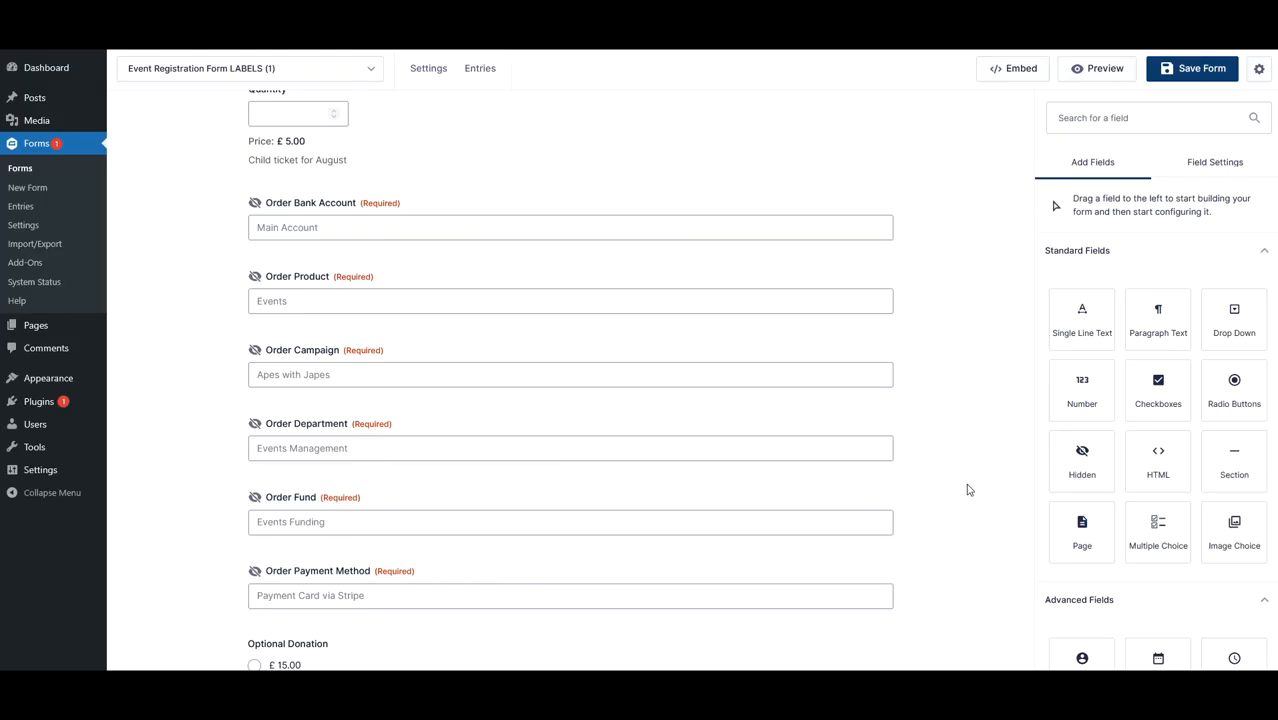
- Map the Optional Donation product field to the Donorfy Donation Amount field
scroll(965, 485, down, 4)
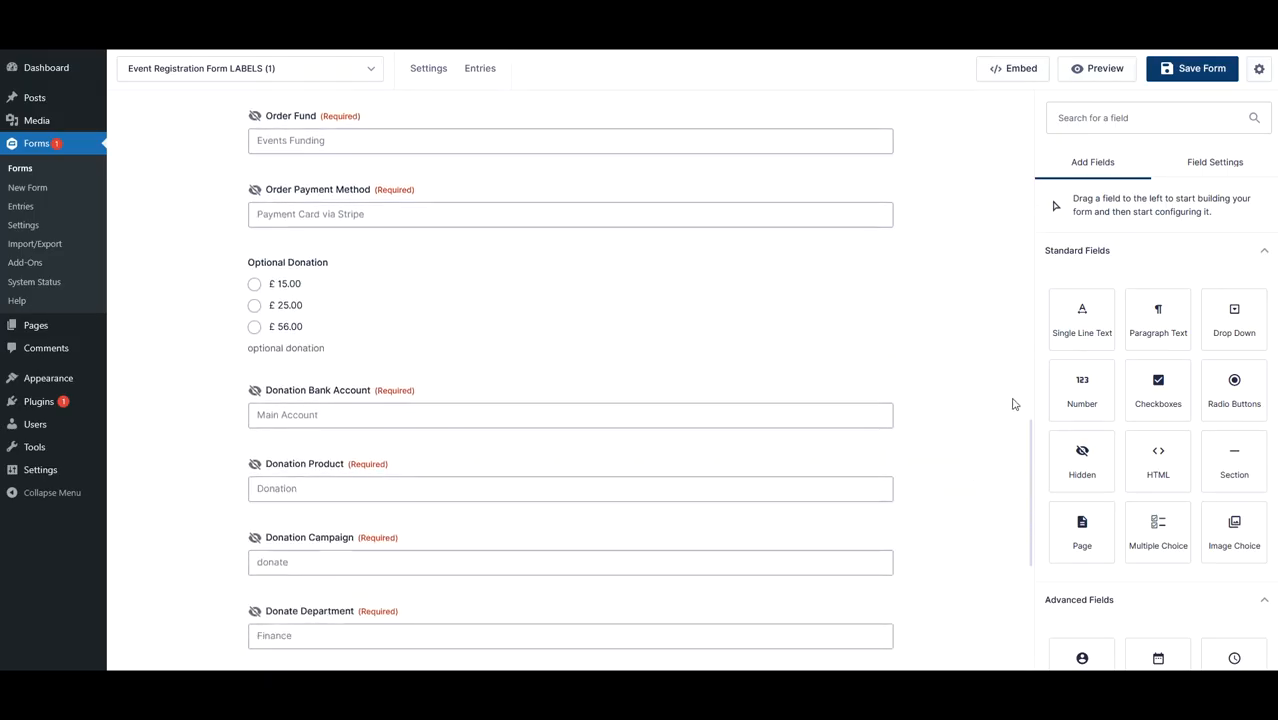
click(348, 305)
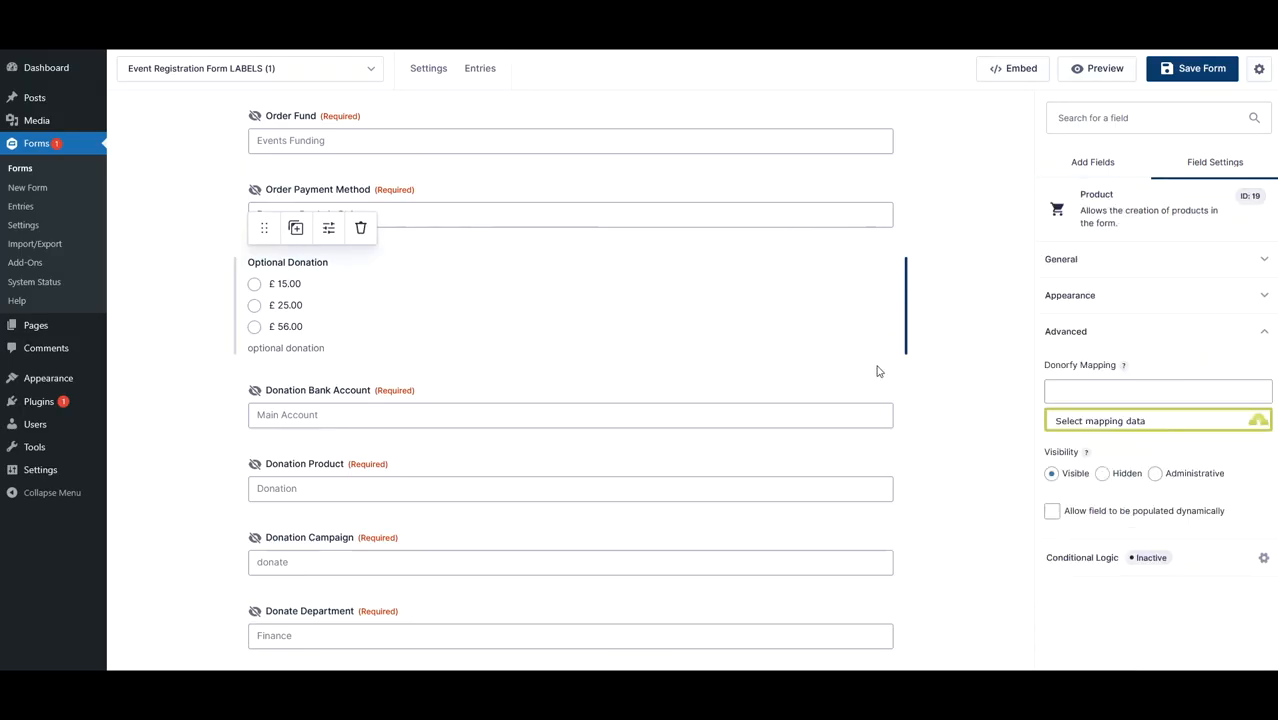
click(1094, 428)
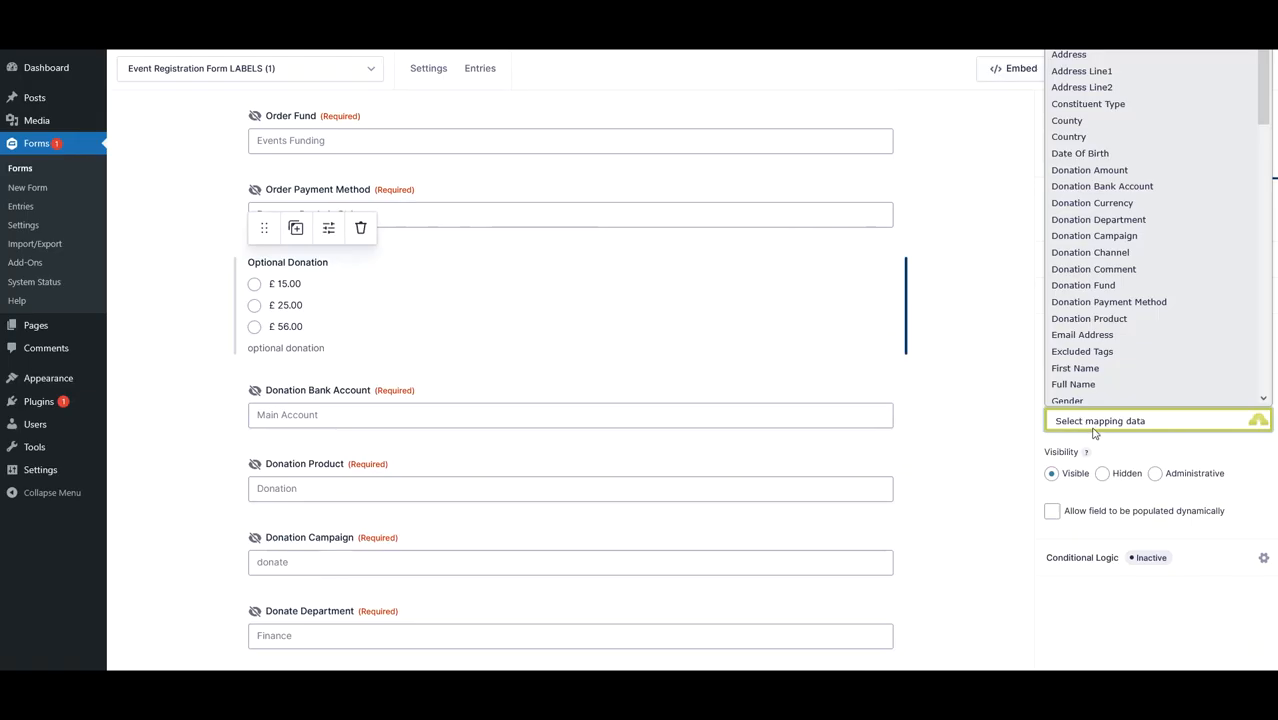
click(1090, 164)
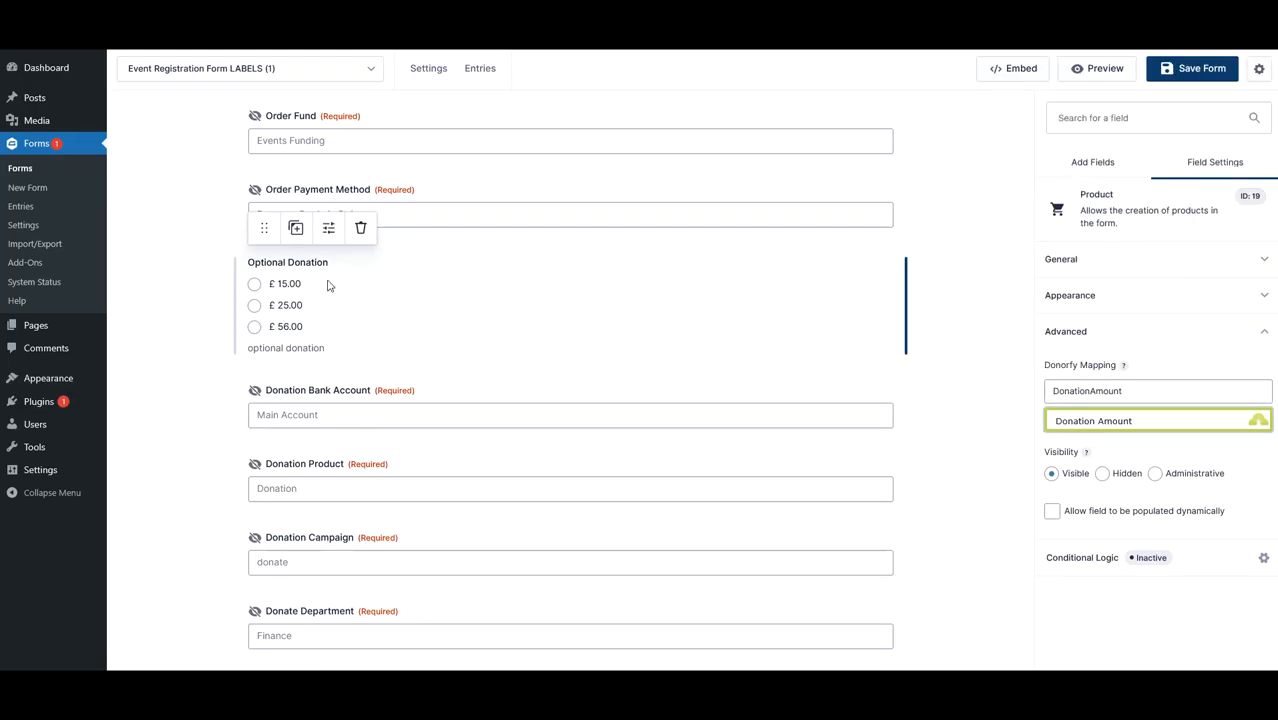
- Scroll through the form to review the ticket, order and donation fields
scroll(345, 334, up, 4)
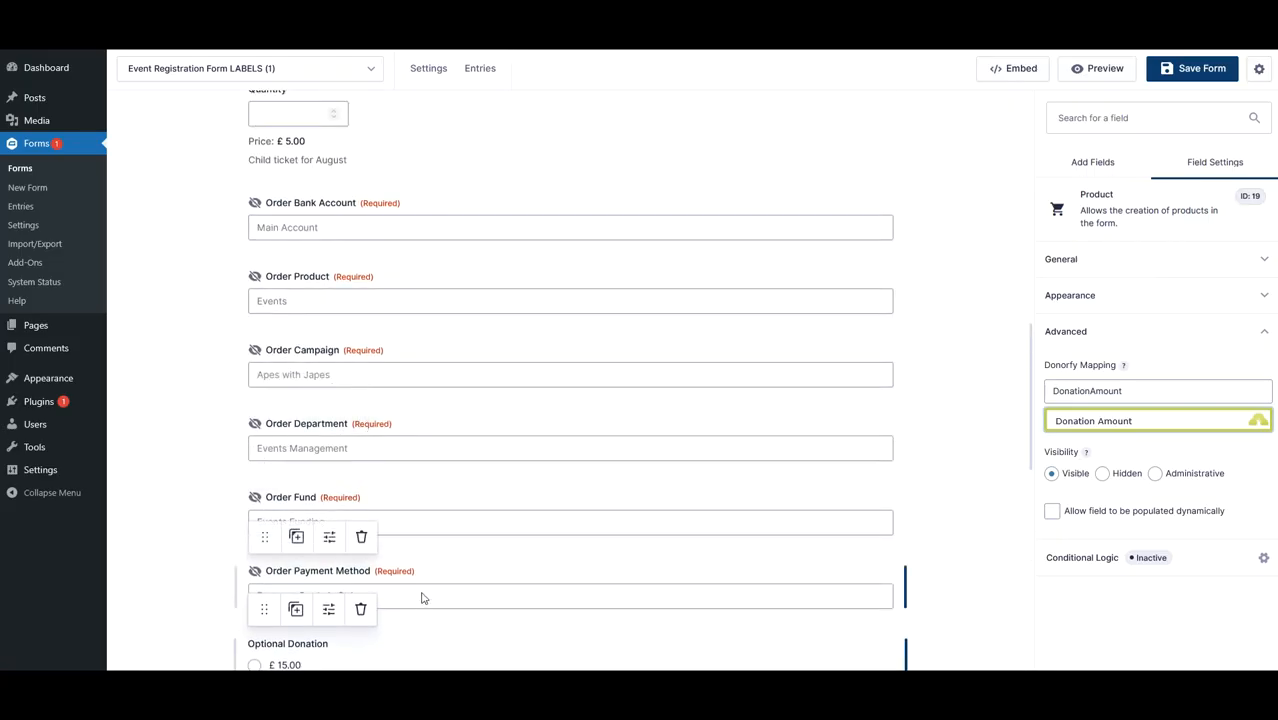
scroll(494, 439, up, 2)
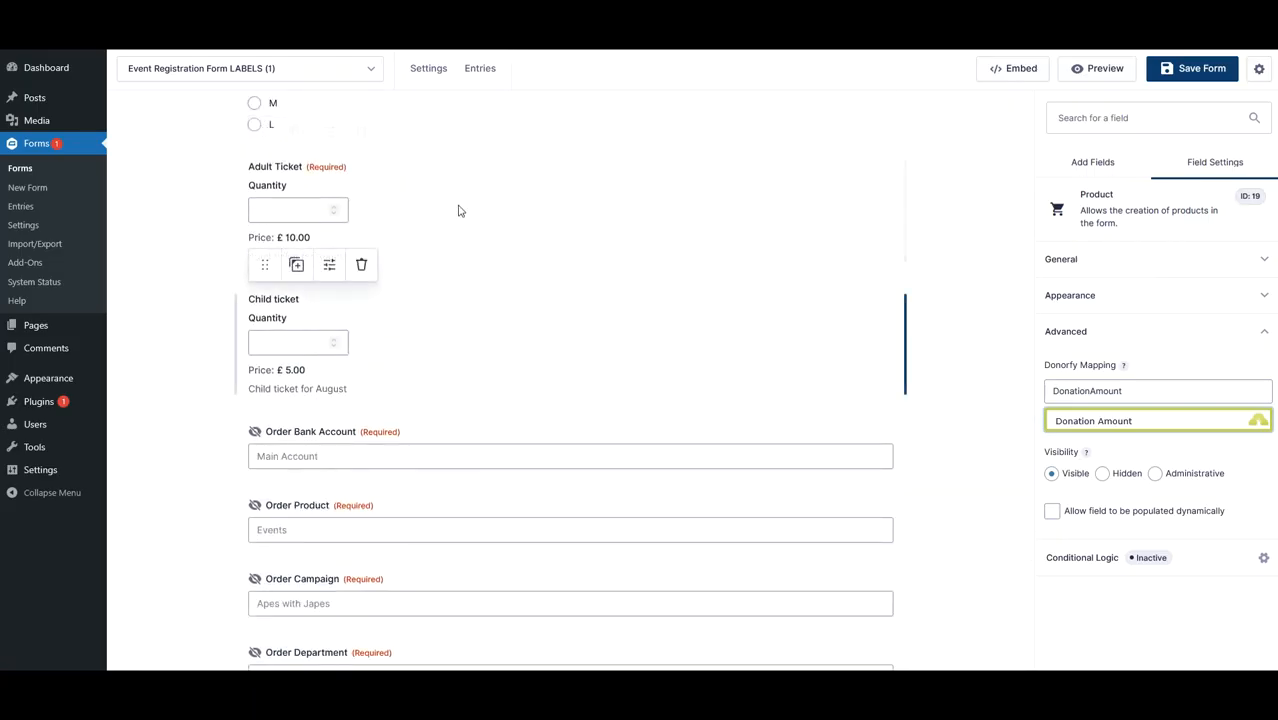
scroll(454, 374, down, 2)
scroll(454, 374, down, 3)
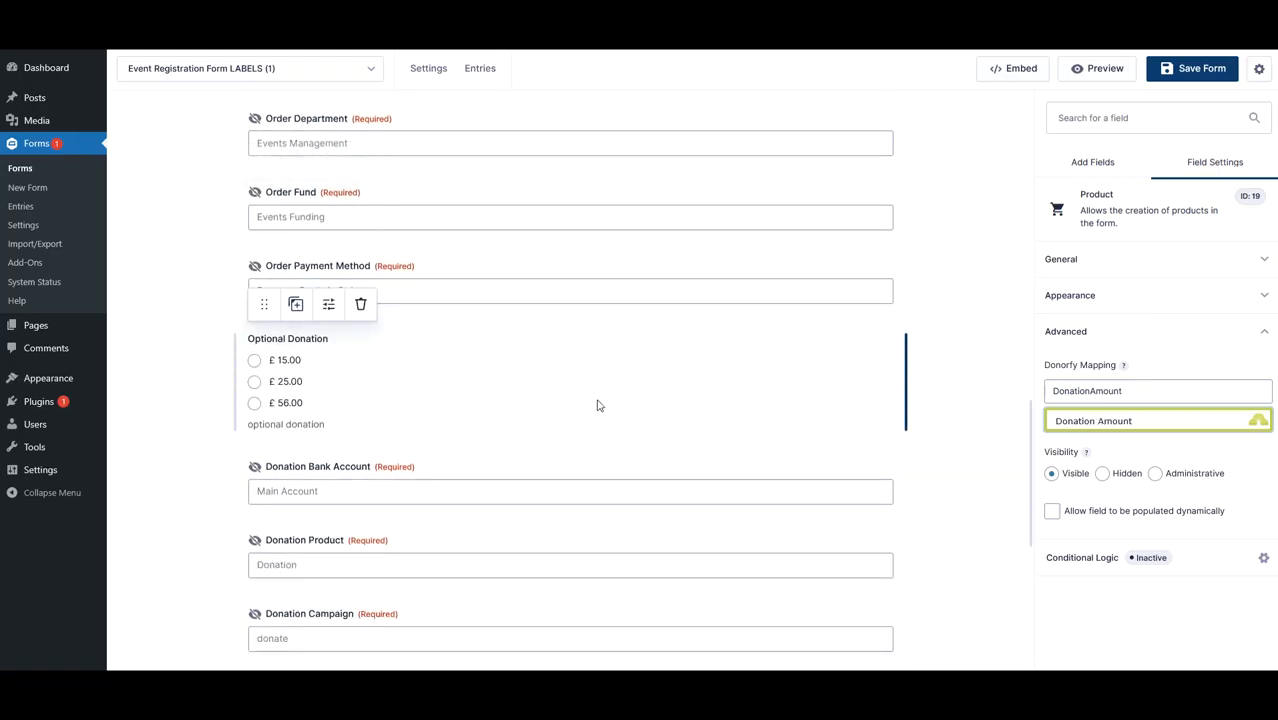
scroll(591, 391, down, 2)
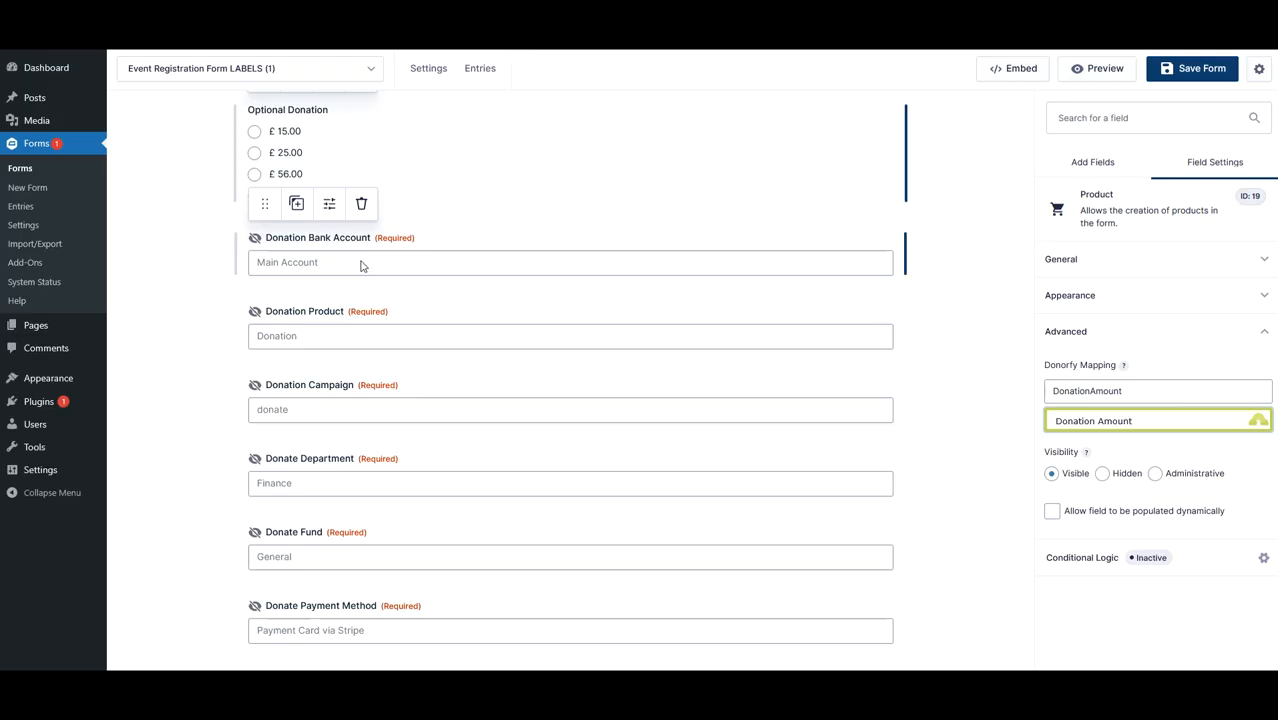
scroll(402, 331, up, 7)
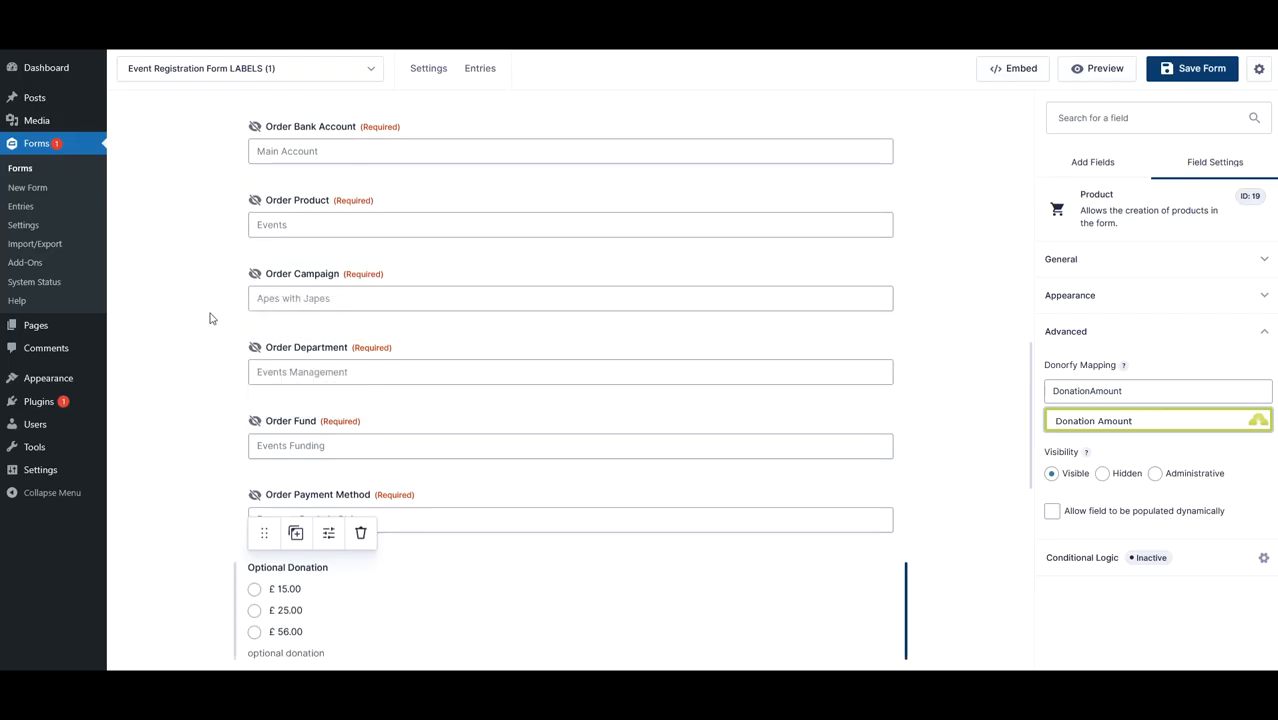
scroll(496, 323, up, 3)
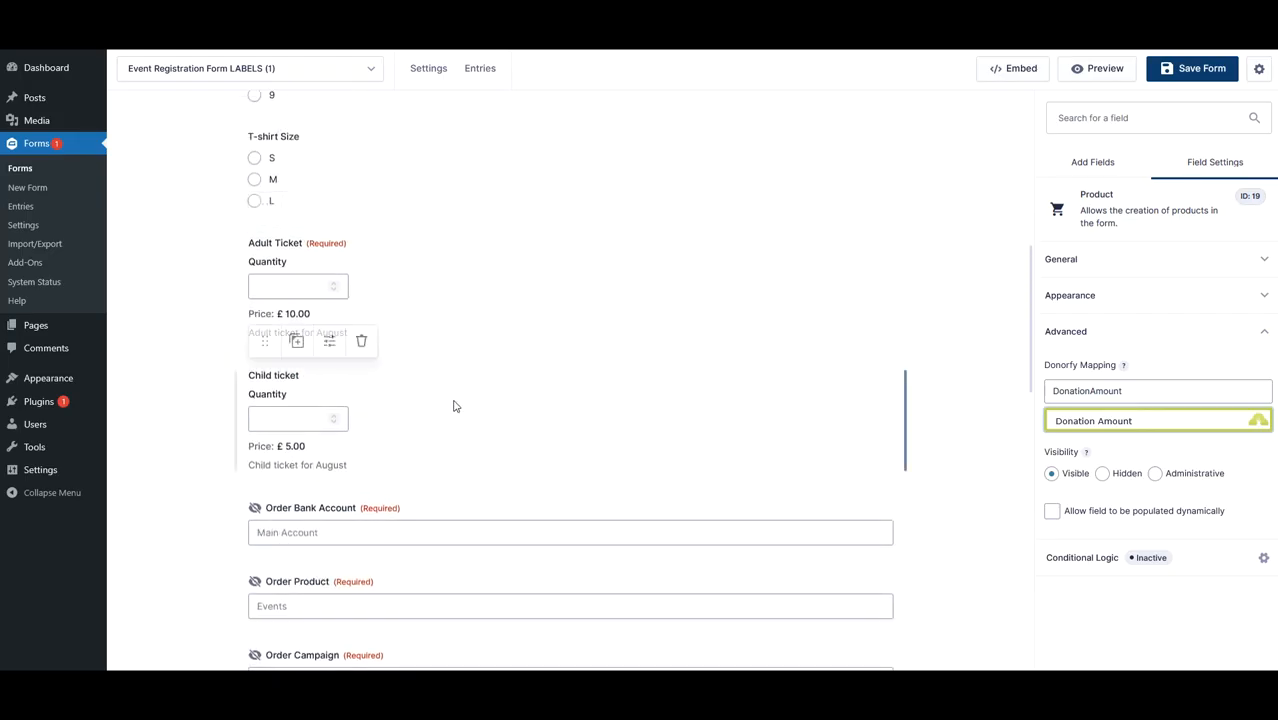
scroll(447, 378, down, 3)
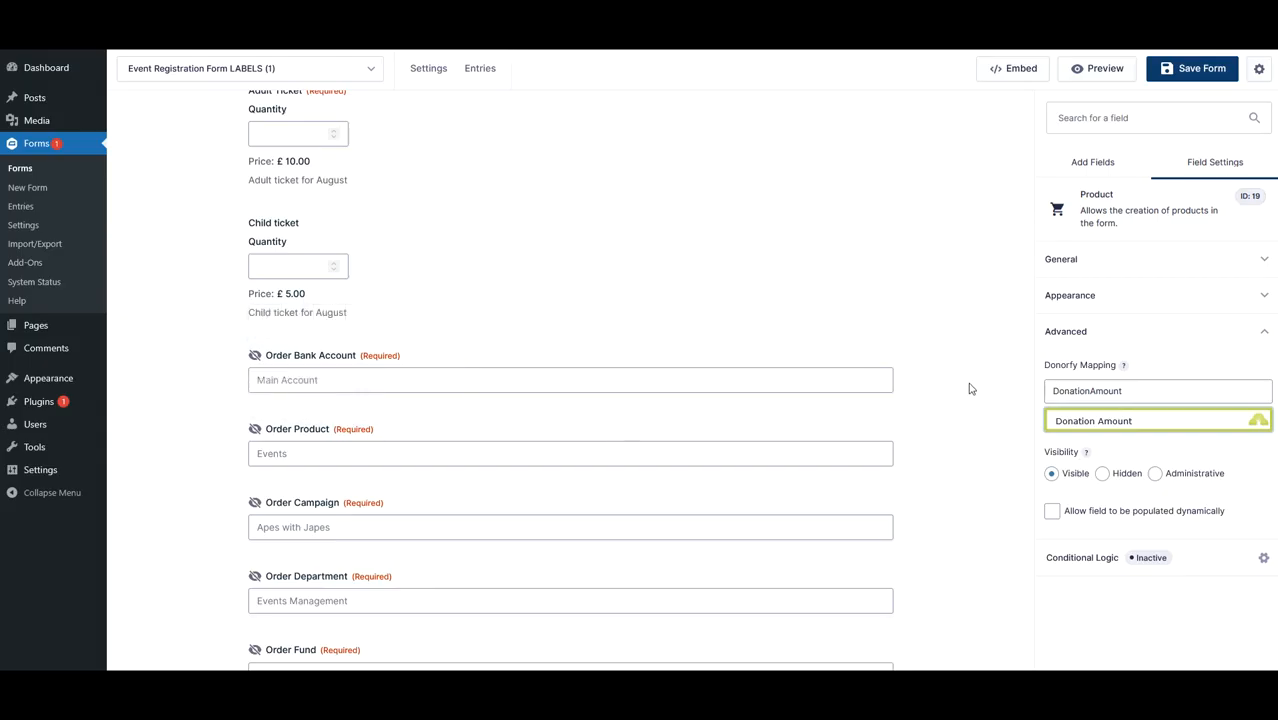
scroll(969, 389, down, 4)
scroll(969, 389, down, 8)
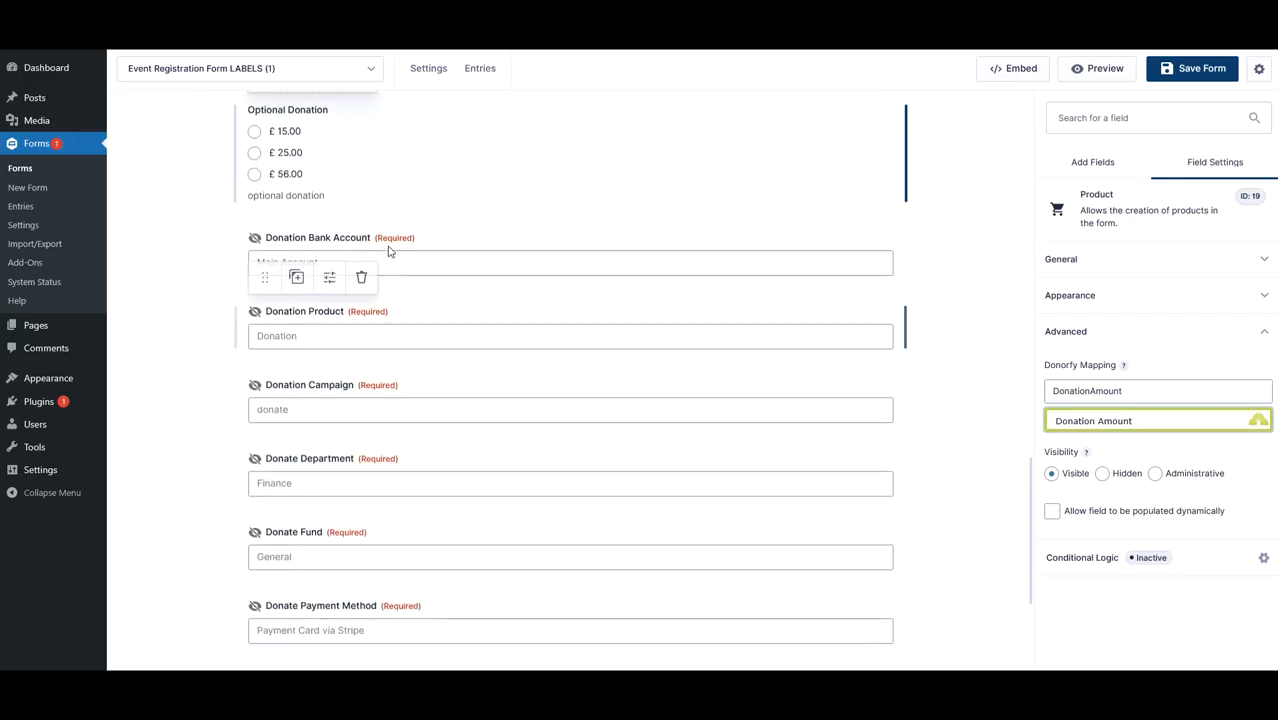
- Check the Donorfy mappings of the Donation Bank Account, Donation Product and Donation Campaign fields
click(470, 263)
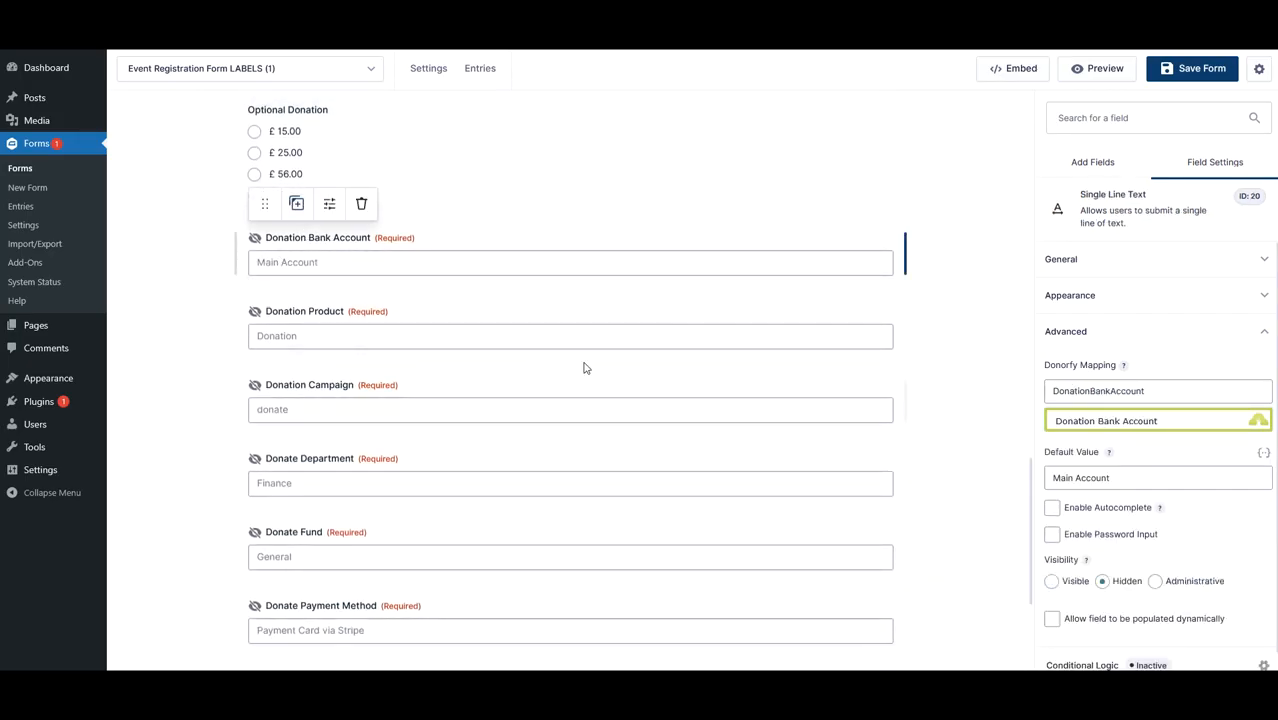
click(519, 340)
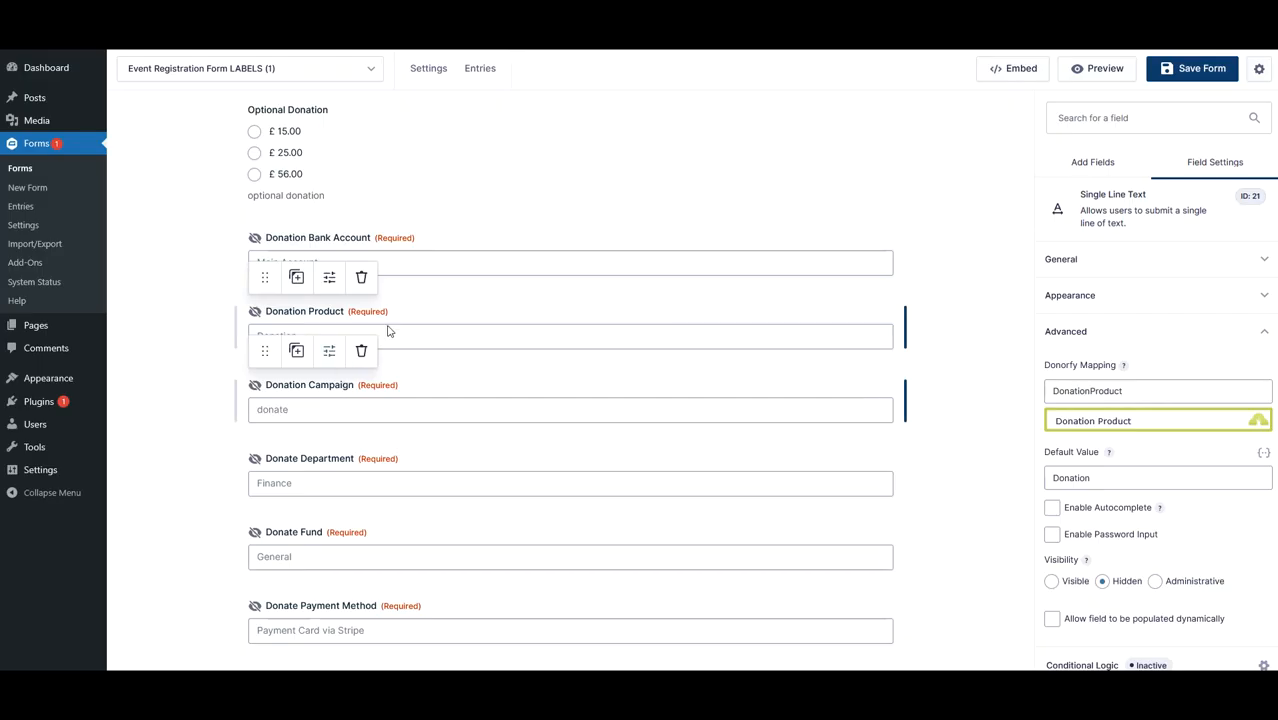
click(510, 412)
scroll(716, 374, down, 3)
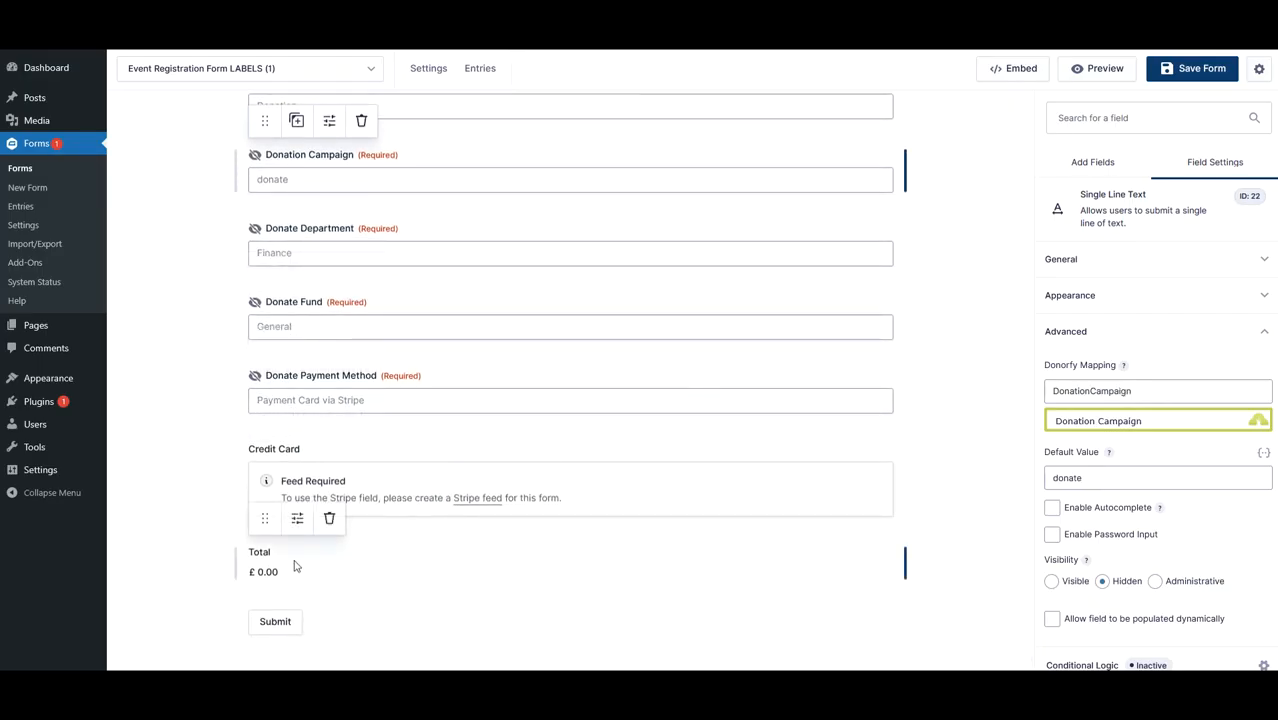
- Map the Total field to the Donorfy Payment Total field and save the form
click(293, 568)
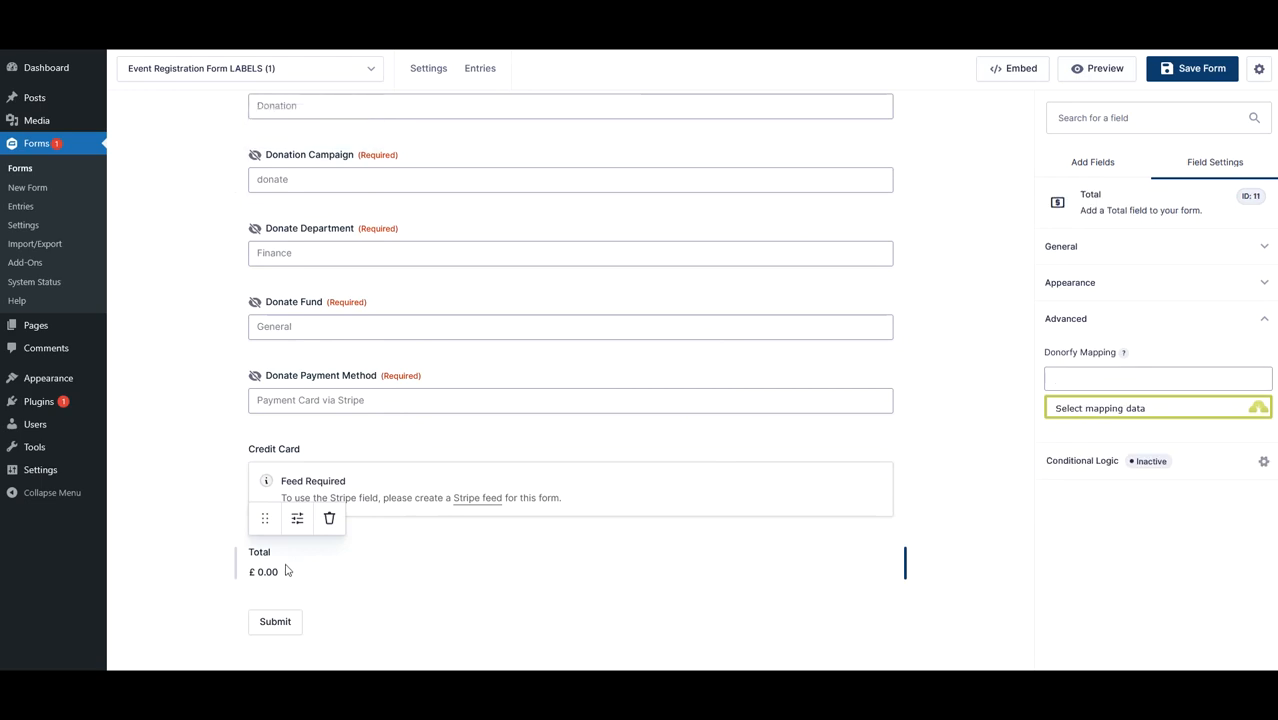
click(1131, 412)
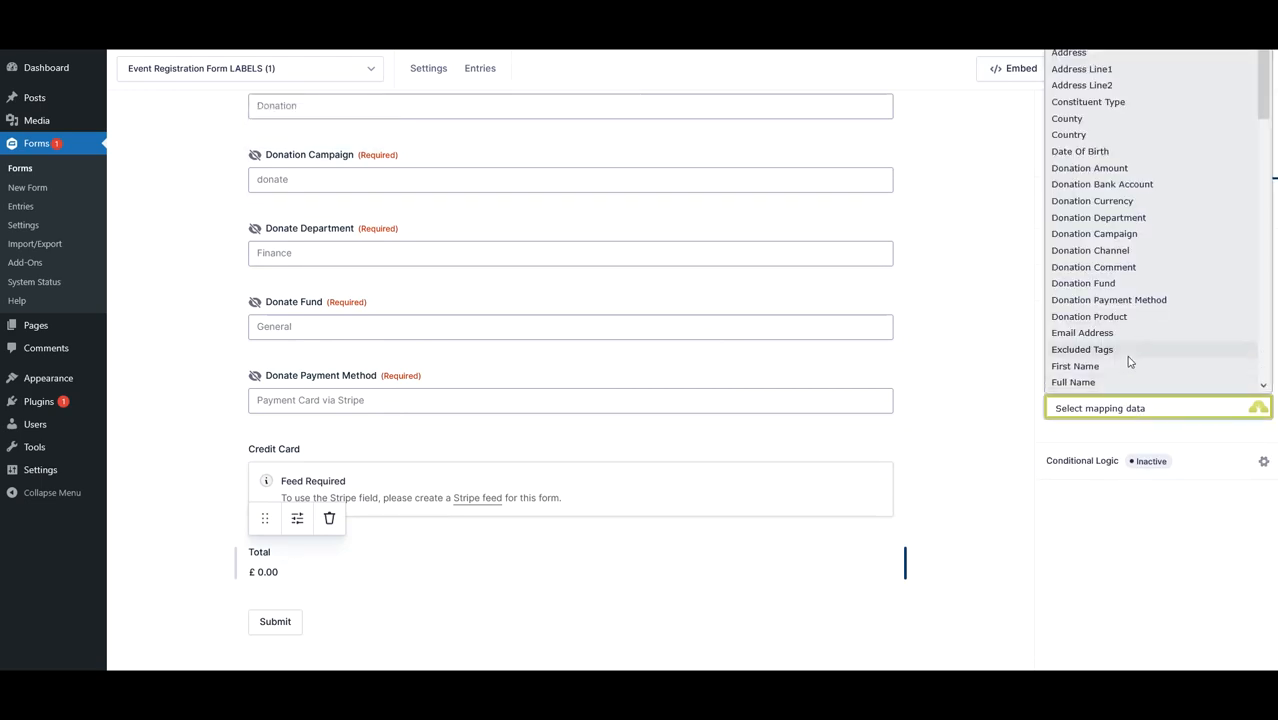
scroll(1131, 360, down, 4)
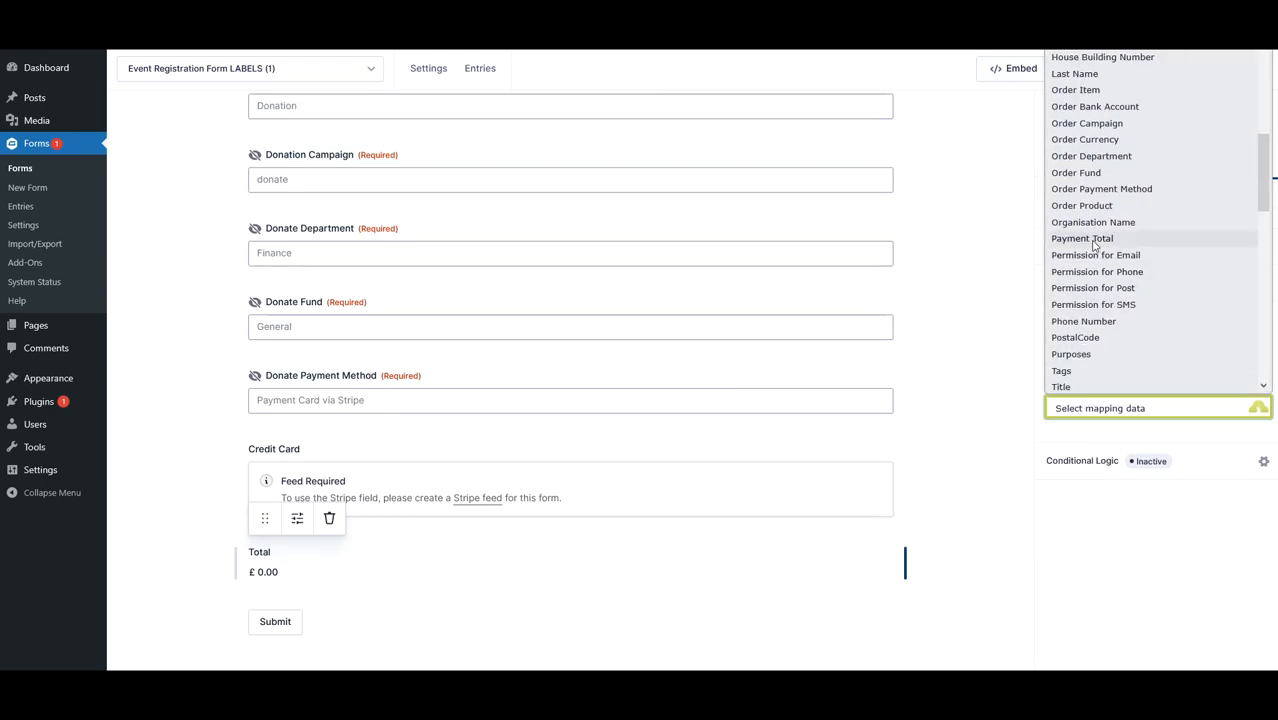
click(1094, 244)
click(976, 551)
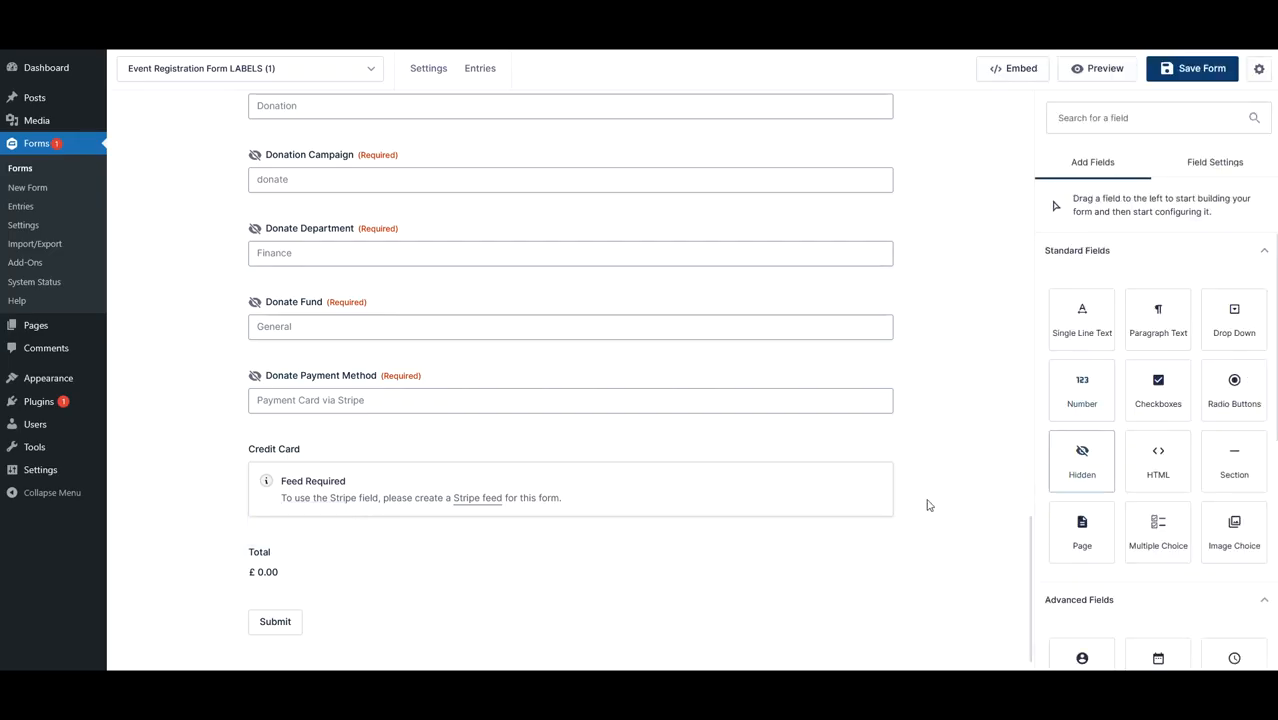
click(885, 505)
click(669, 561)
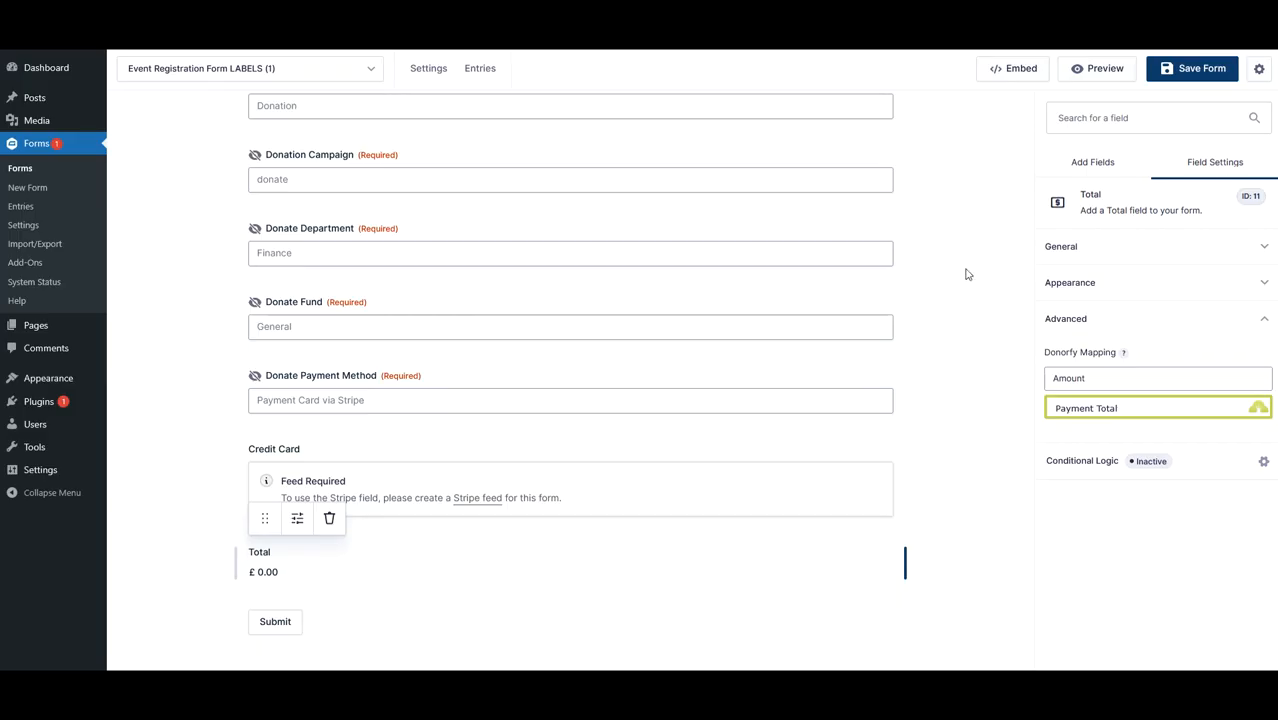
click(1188, 69)
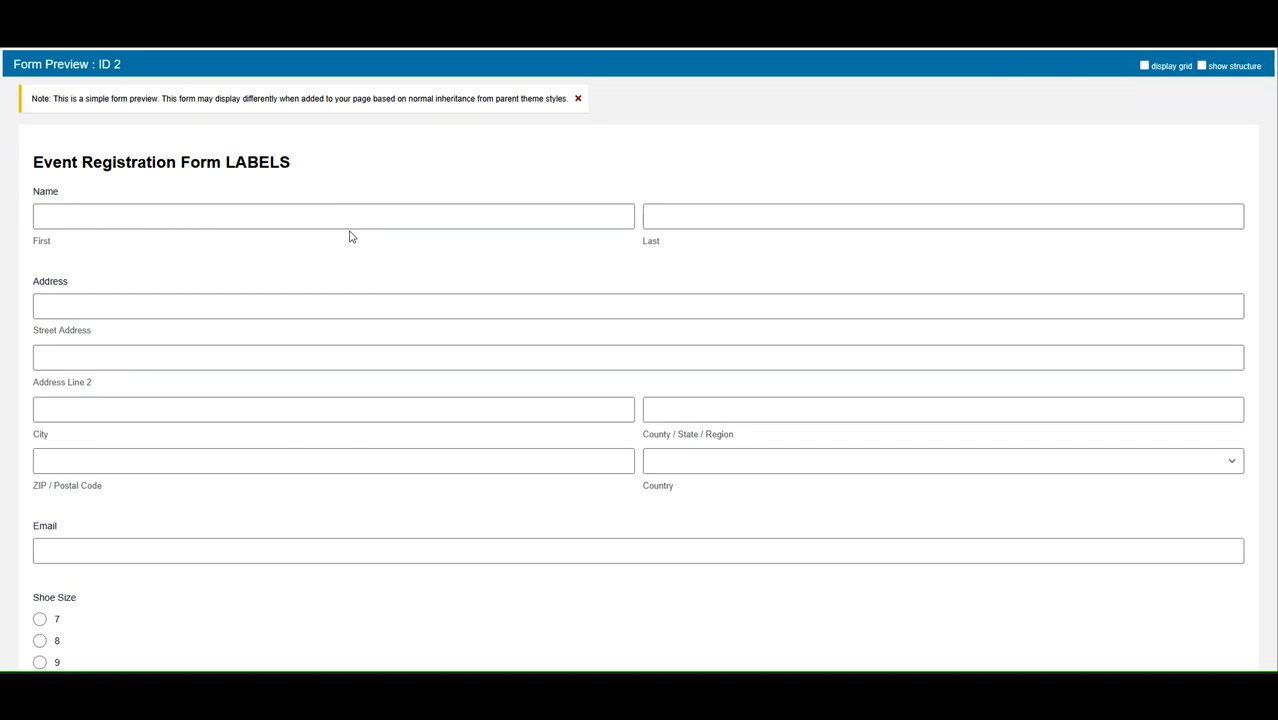
- Enter the registrant's first and last name in the form preview
scroll(706, 265, down, 1)
click(496, 216)
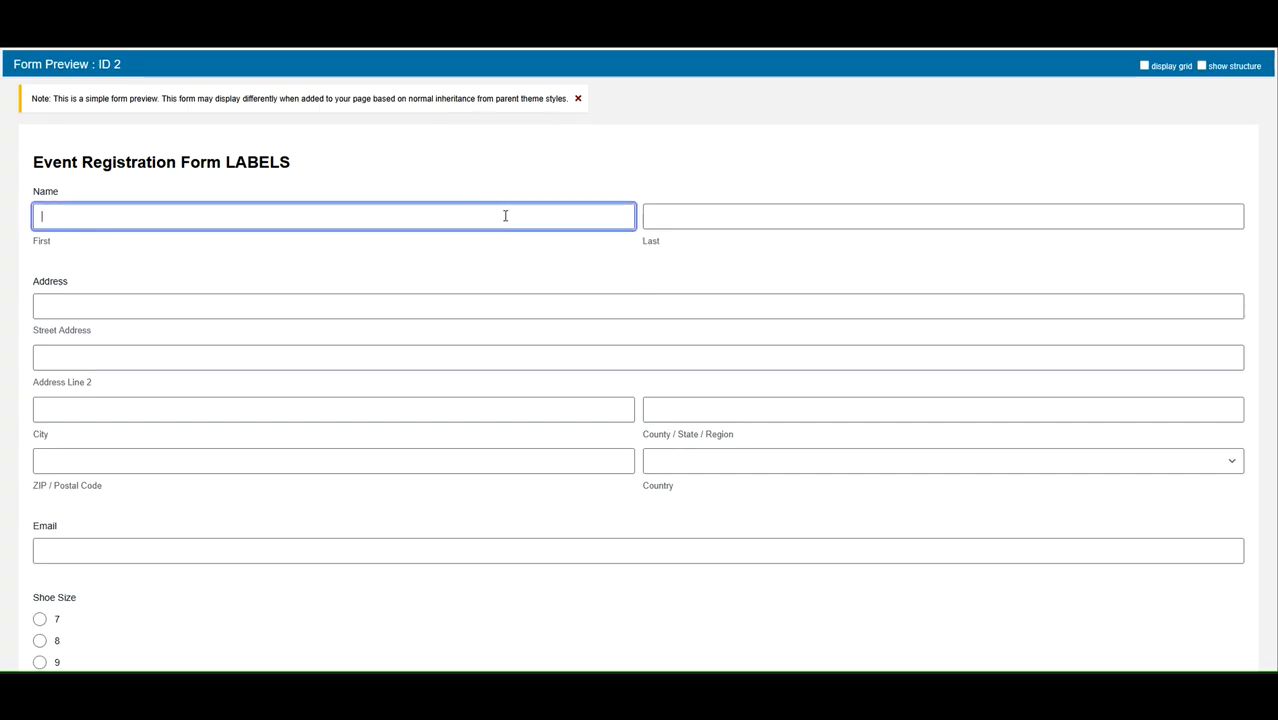
text(Dave)
key(Tab)
text(T)
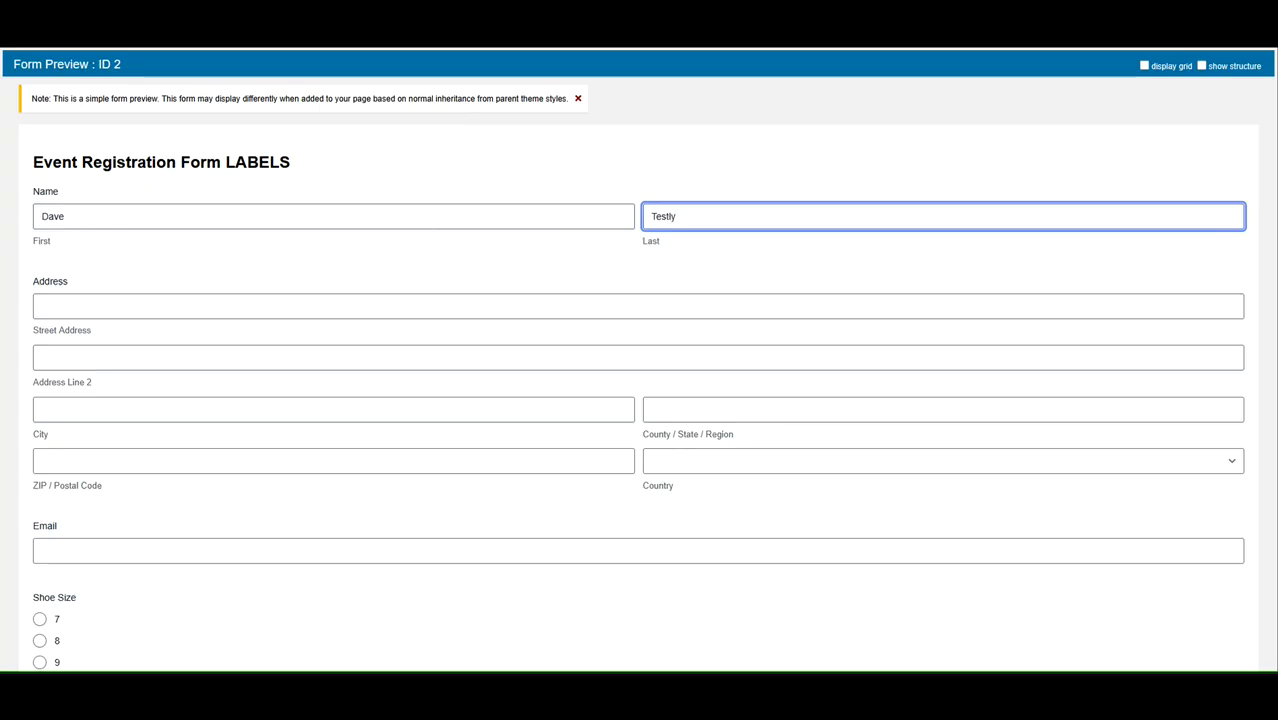
- Fill in the registrant's street address, city, county and postcode, and choose United Kingdom as the country
click(418, 310)
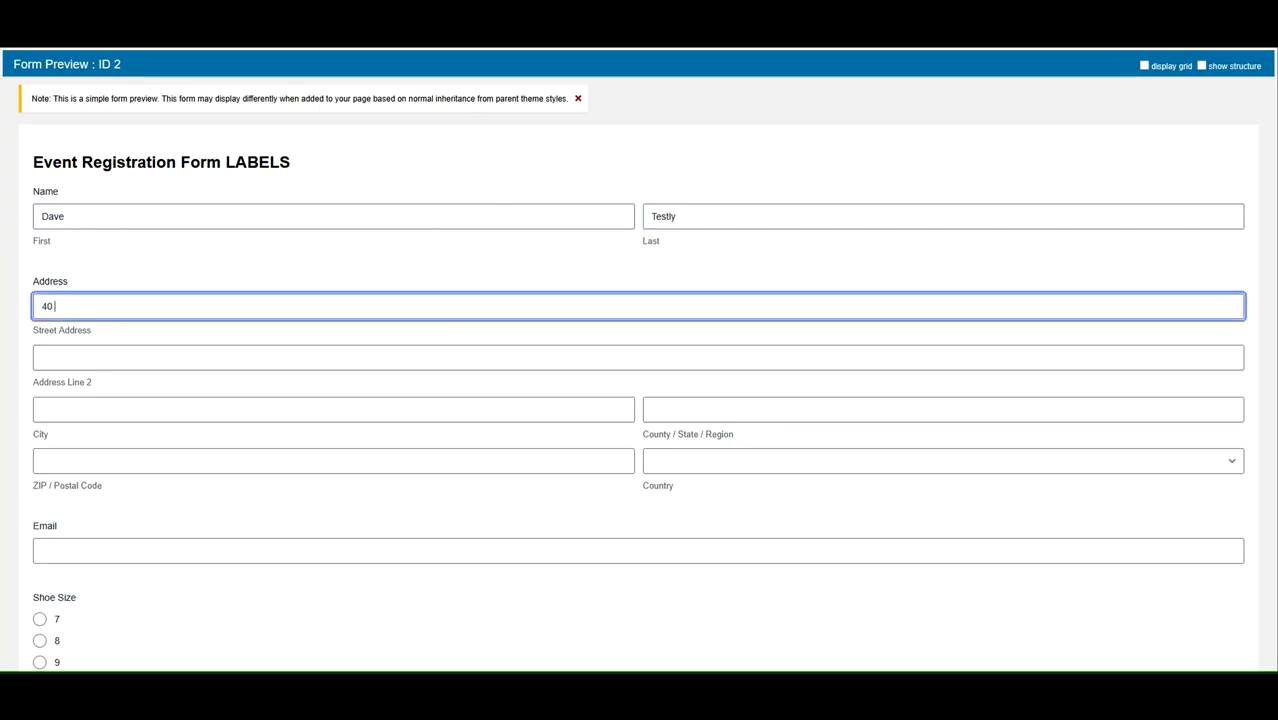
key(Tab)
key(Tab)
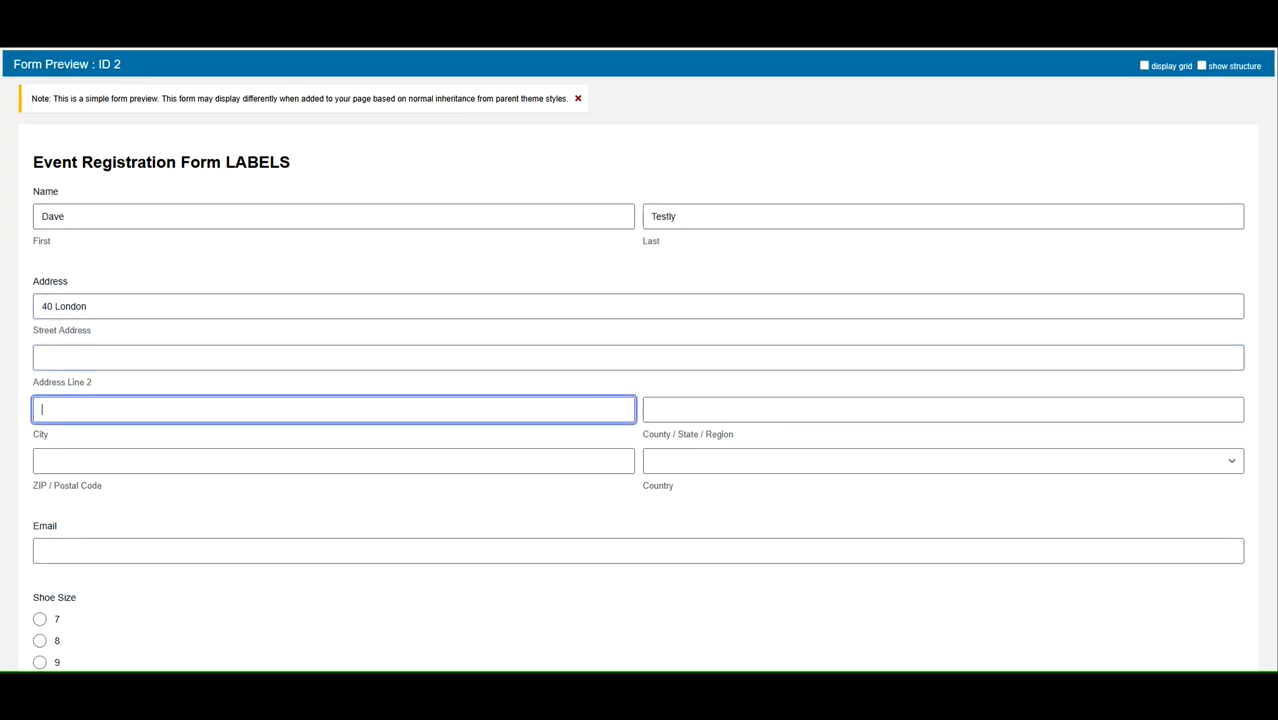
text(Londo)
key(Tab)
key(shift+Tab)
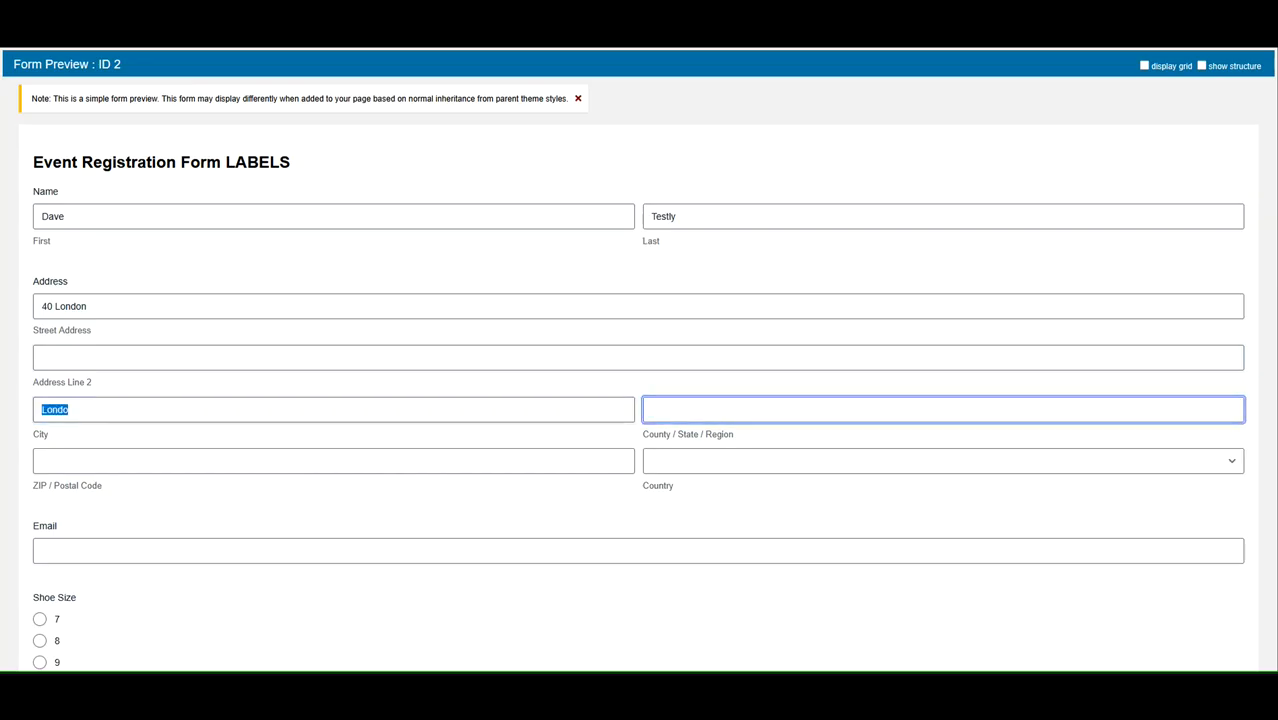
text(London)
key(Tab)
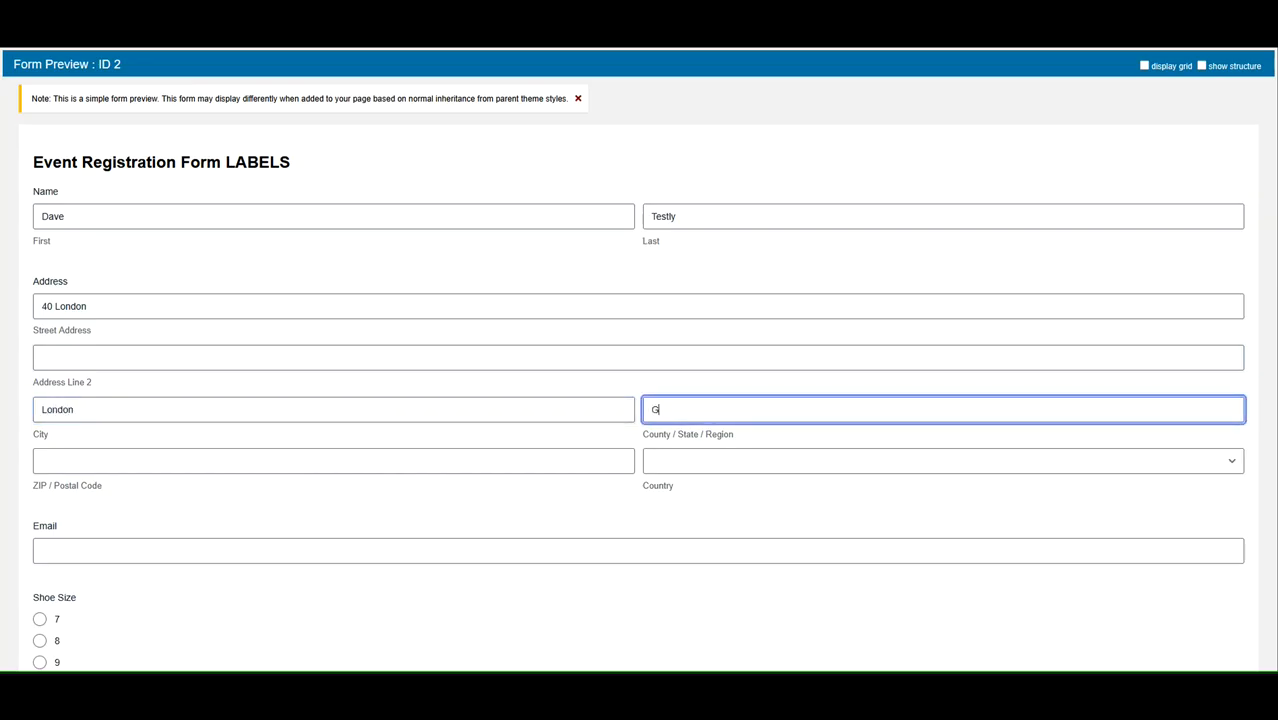
text(G London)
key(Tab)
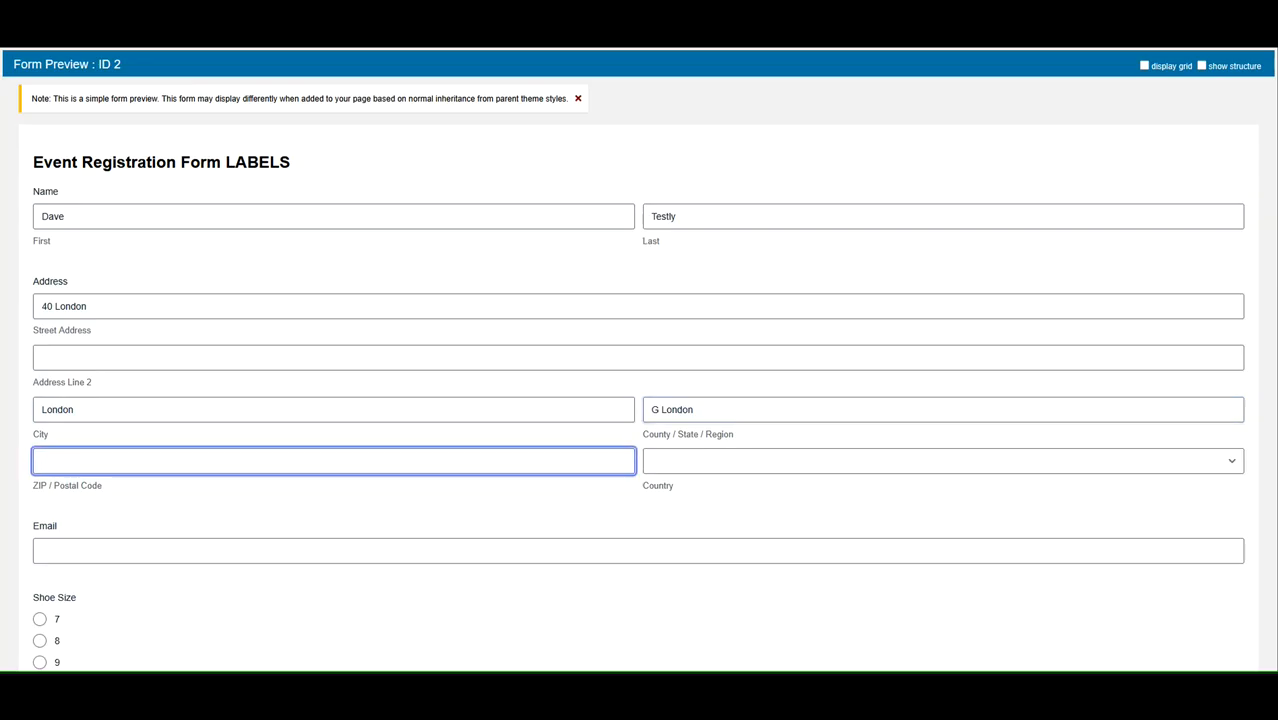
text(DA76SA)
key(Tab)
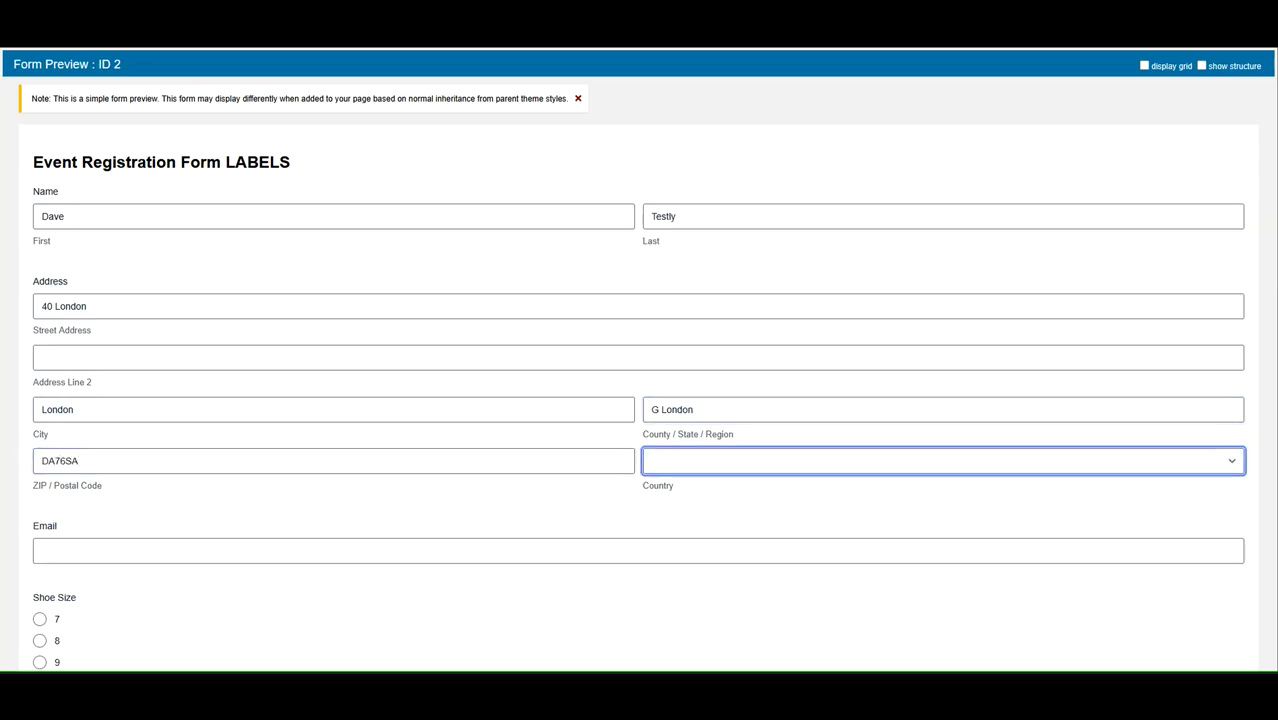
text(united k)
key(Tab)
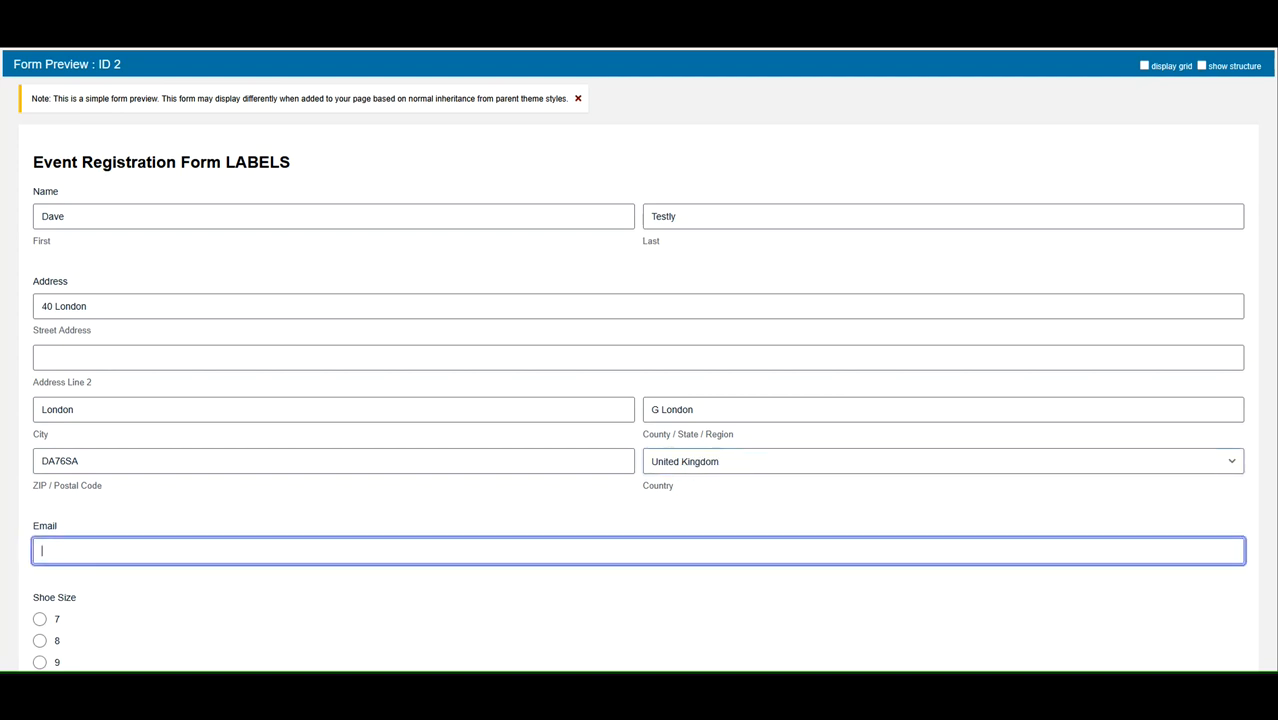
- Enter the registrant's e-mail address
key(ctrl+a)
key(ctrl+c)
- Choose shoe size 9 and T-shirt size L
scroll(431, 293, down, 3)
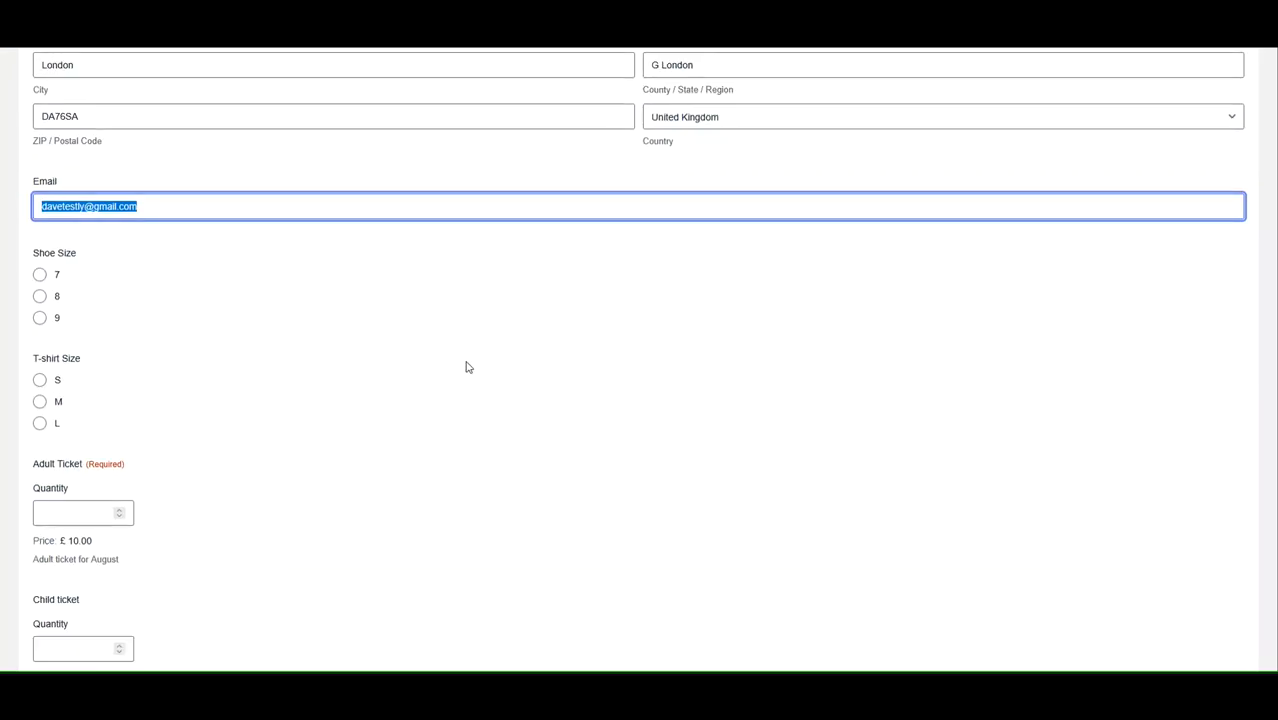
click(39, 318)
scroll(140, 365, down, 1)
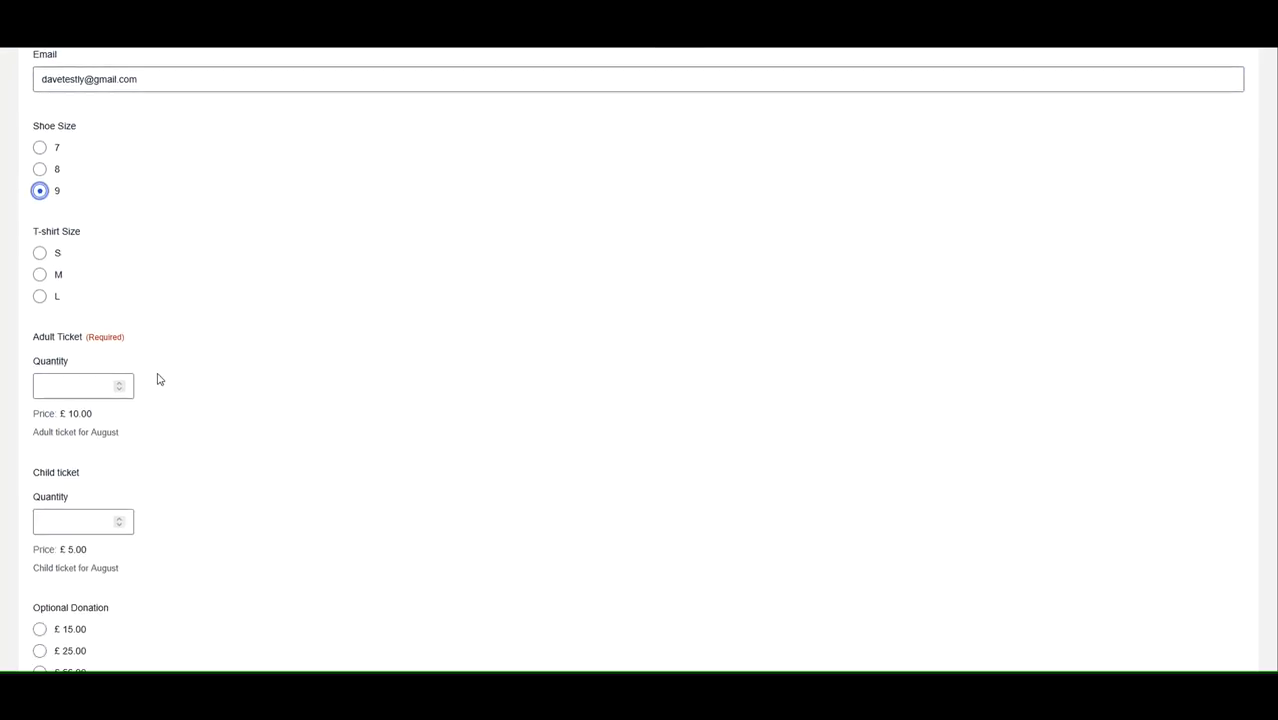
click(40, 285)
- Set the adult and child ticket quantities to 1 each and choose the £15.00 optional donation
scroll(121, 270, down, 2)
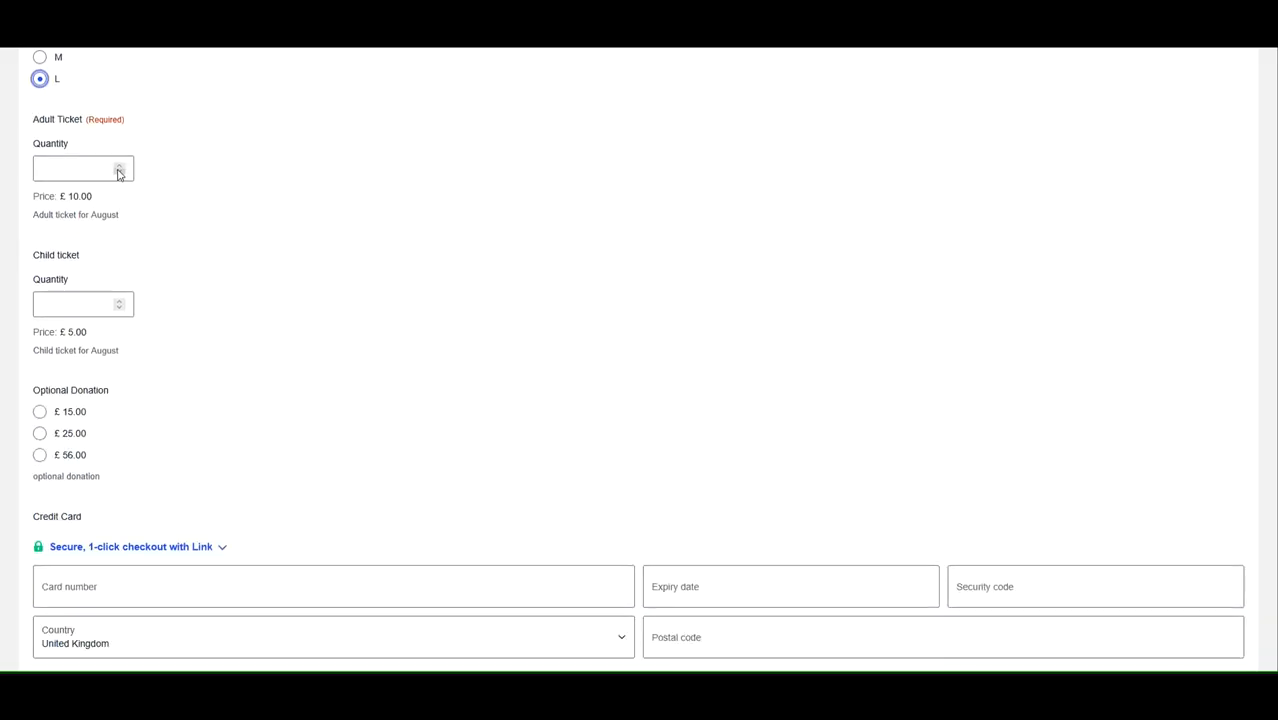
click(120, 165)
click(120, 300)
scroll(190, 390, down, 1)
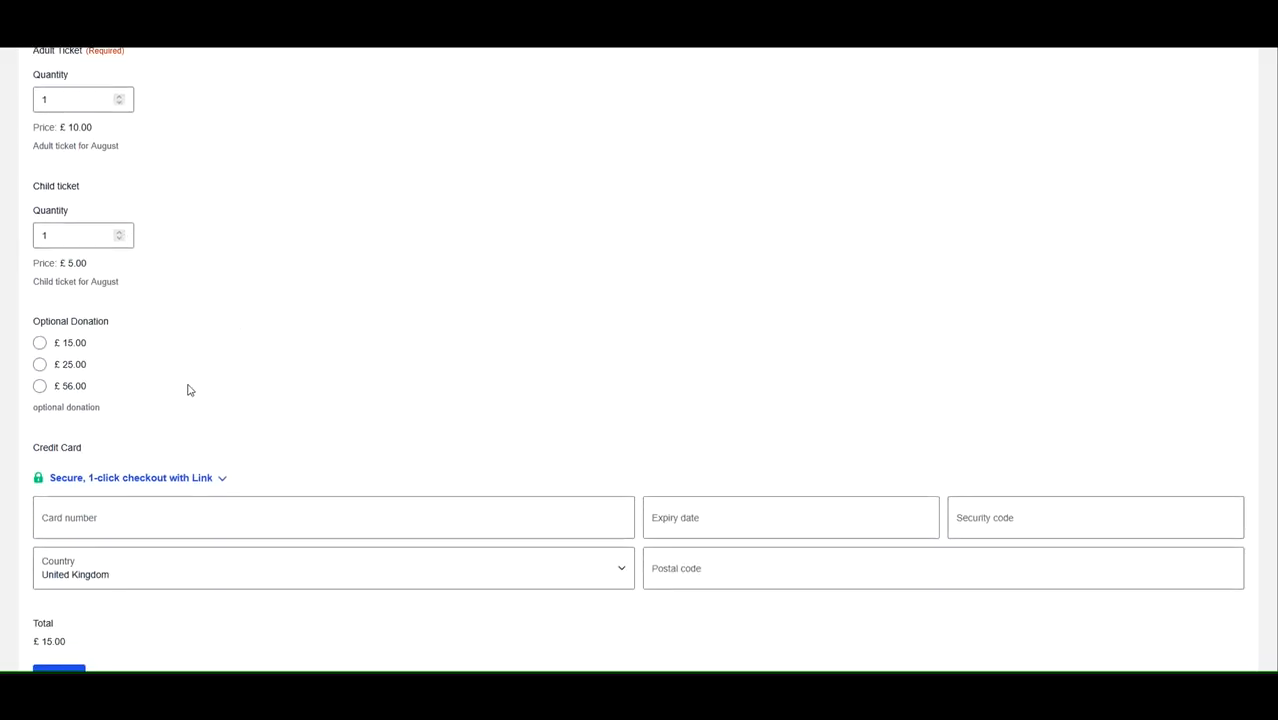
click(55, 343)
- Enter the test card number, expiry date, security code and billing postcode
click(214, 514)
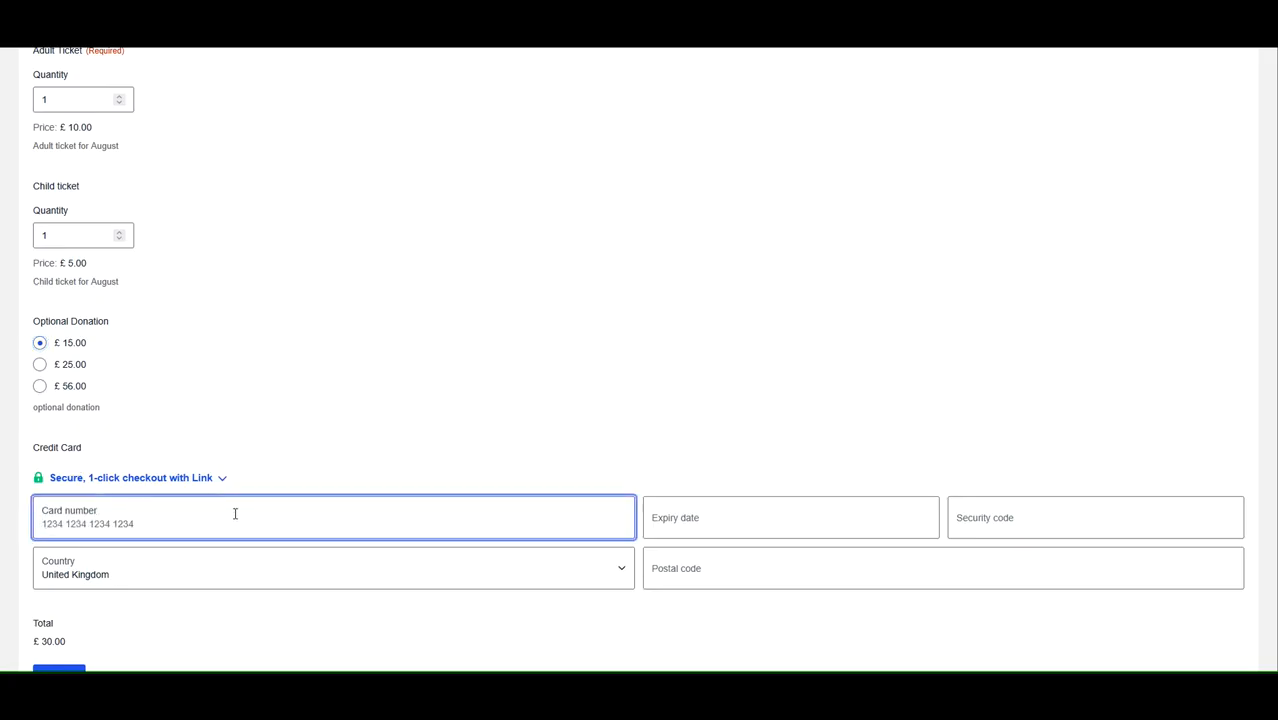
text(4242 4242 4242 4242042)
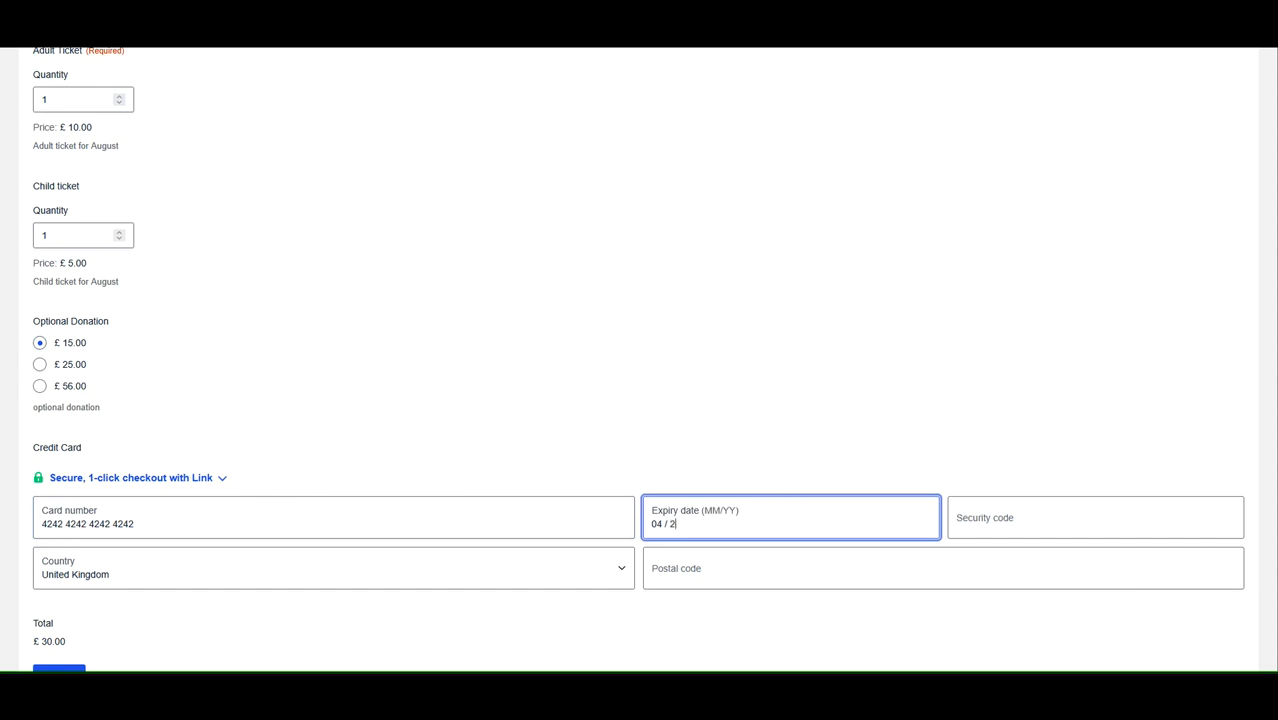
text(8)
text(555)
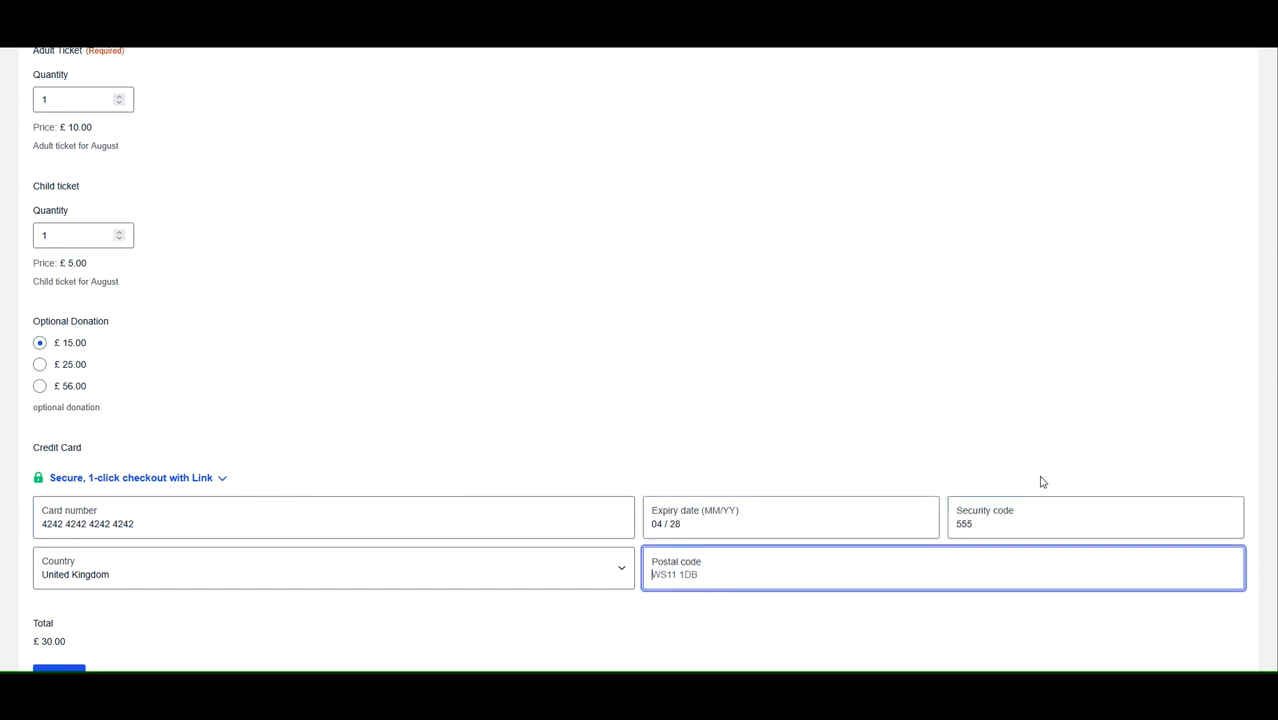
text(DA7A88)
- Correct the billing postcode and submit the registration form
scroll(710, 414, down, 1)
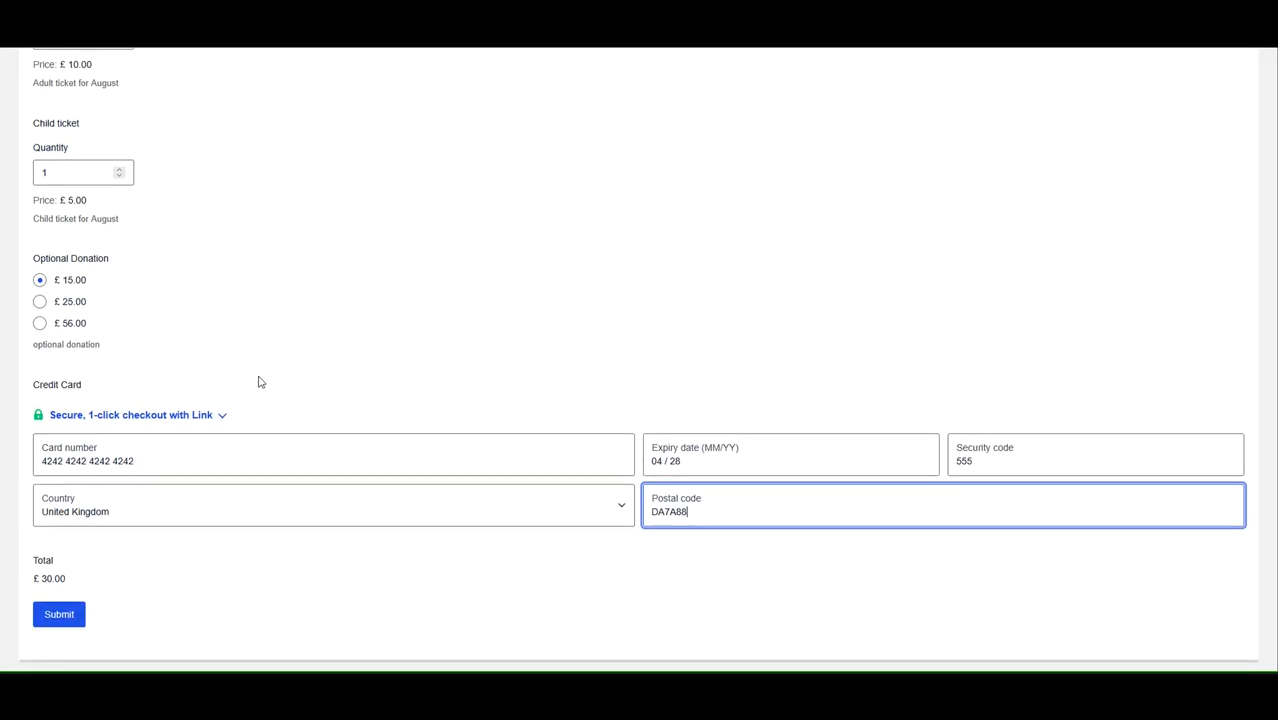
click(62, 616)
click(713, 505)
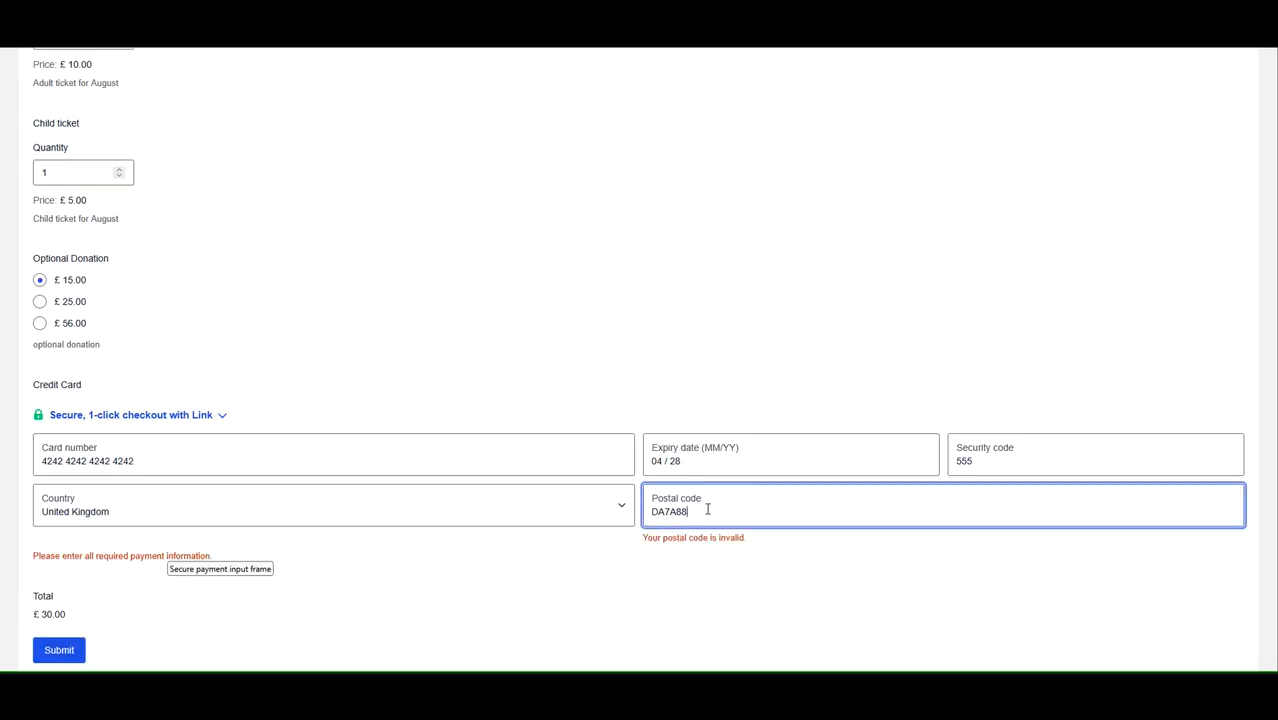
drag(672, 511, 716, 508)
text(8UU)
scroll(596, 312, down, 3)
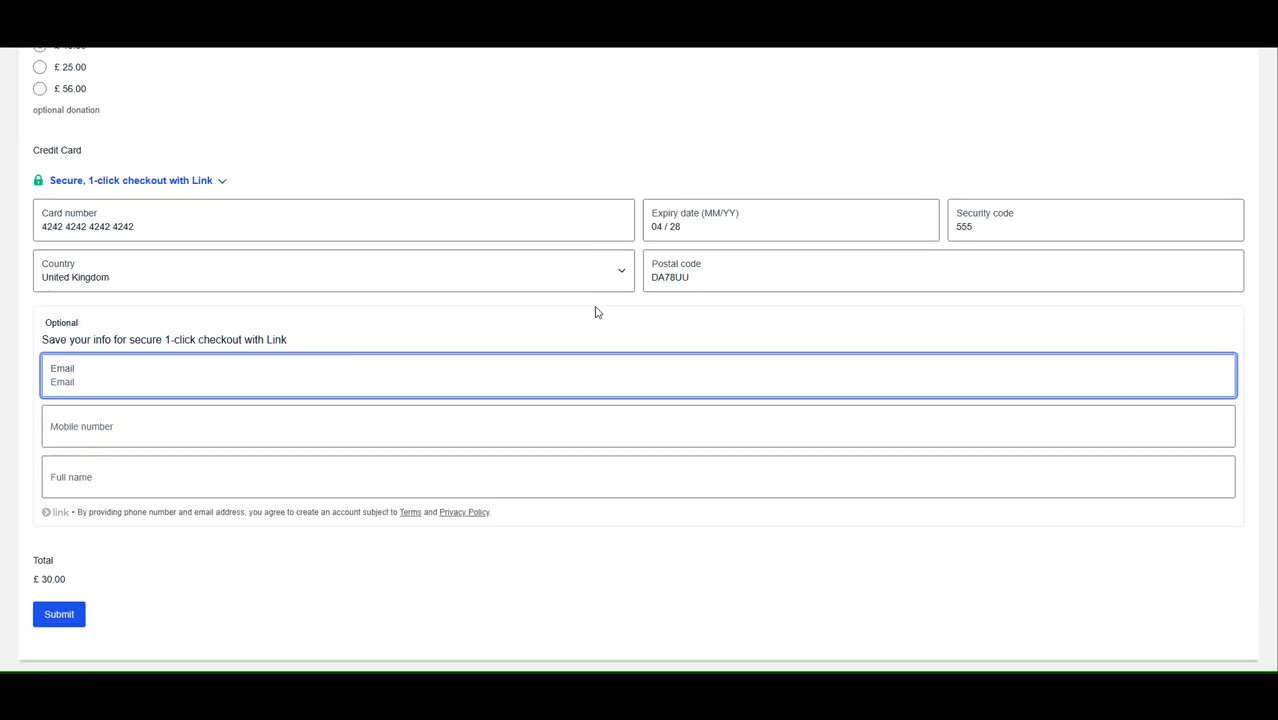
click(62, 616)
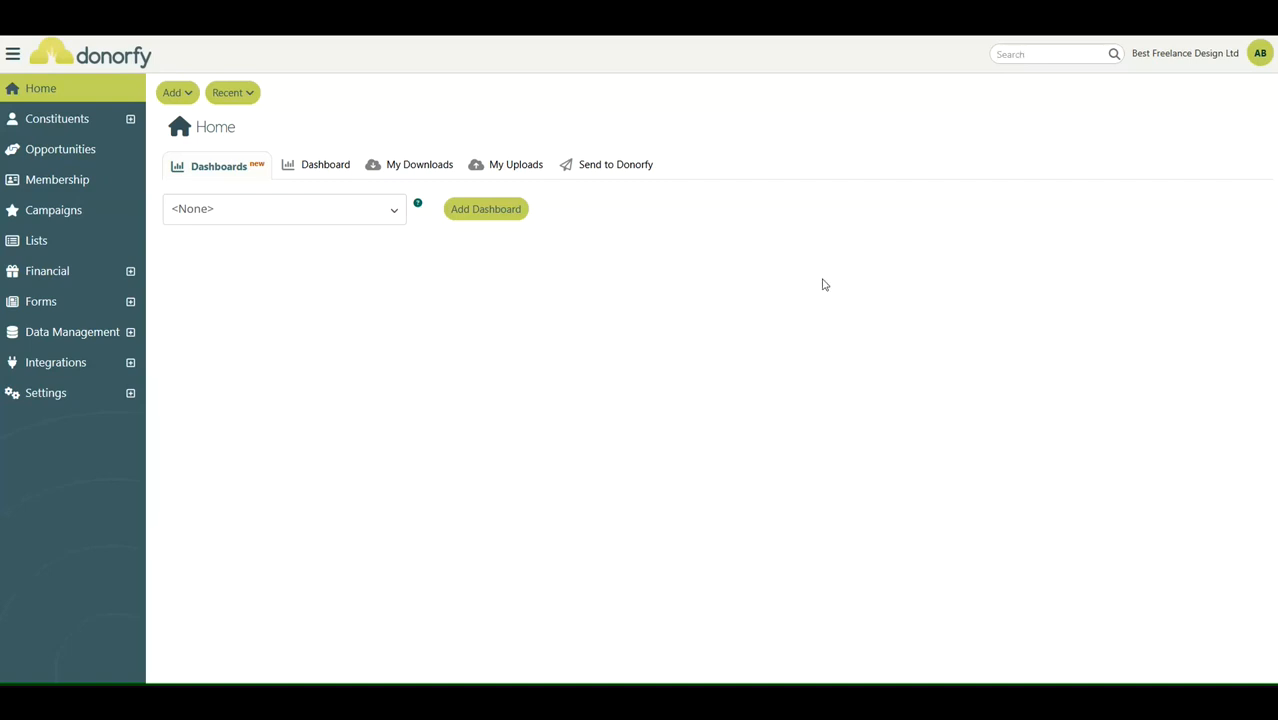
- Search Donorfy for the registrant's e-mail address and open the matching constituent record
key(ctrl+v)
click(1113, 56)
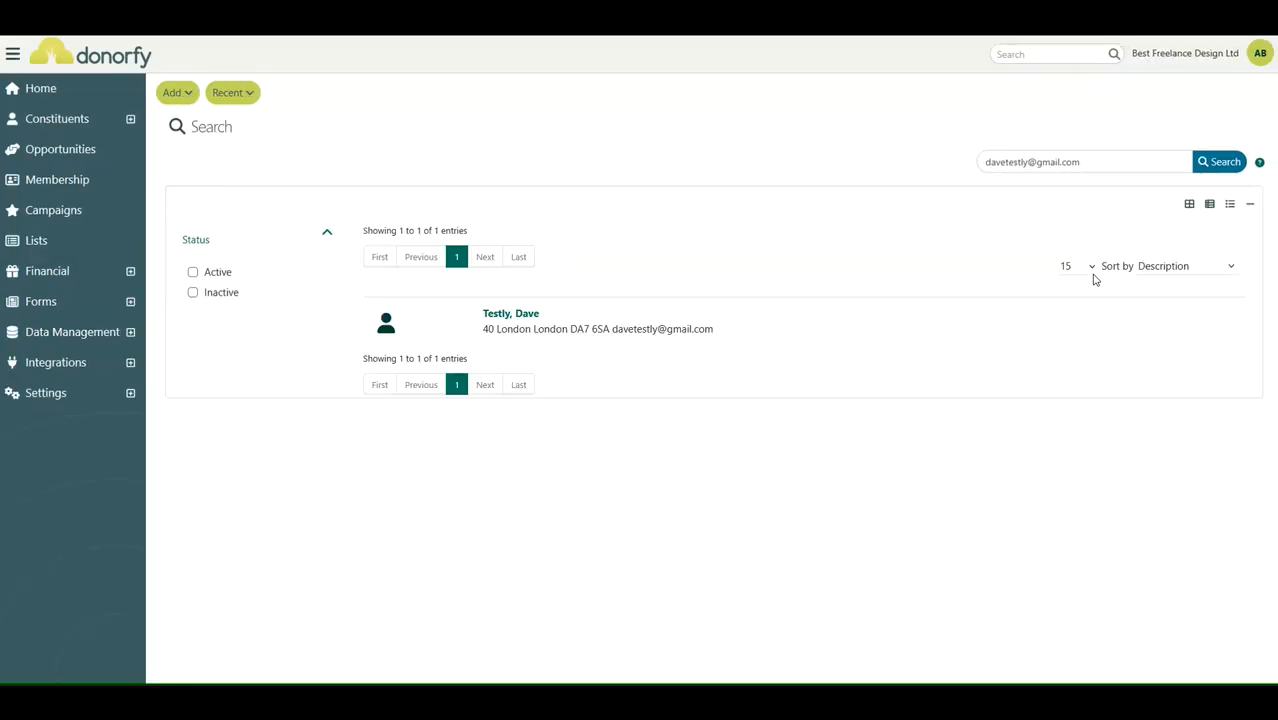
click(530, 325)
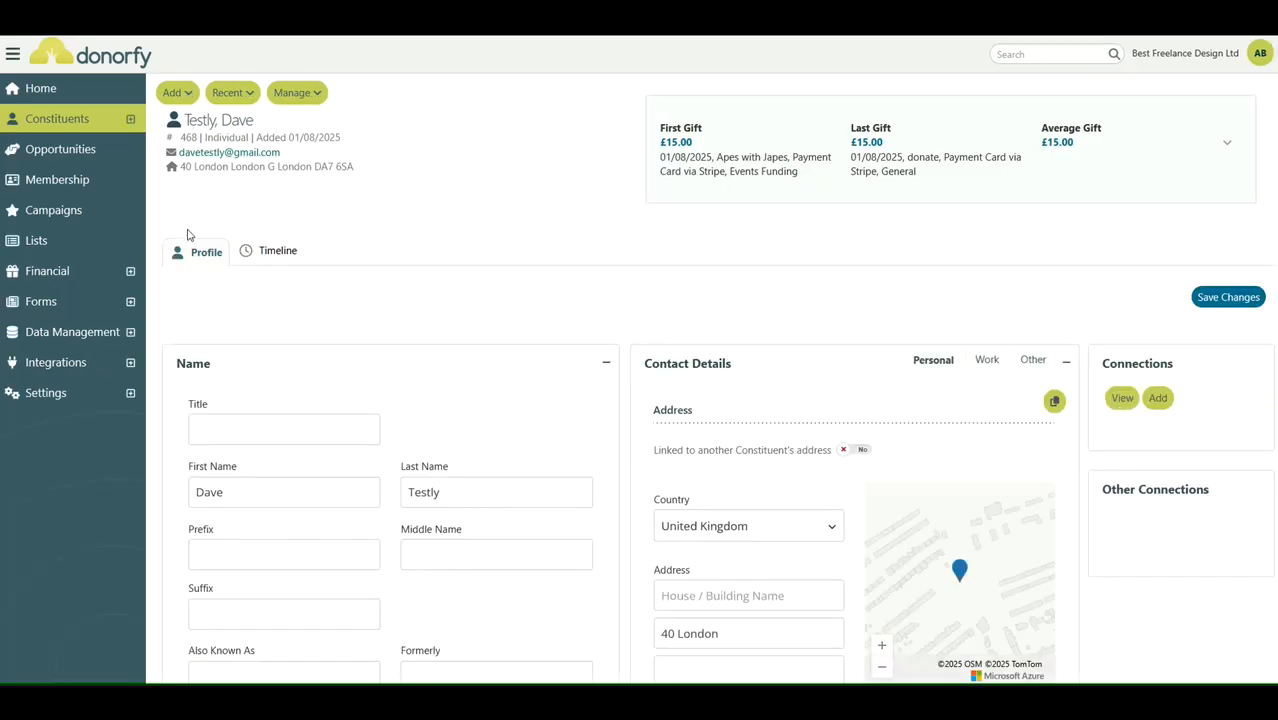
- Review the constituent's profile name and address details, then open the Timeline
scroll(535, 347, down, 2)
scroll(519, 350, down, 1)
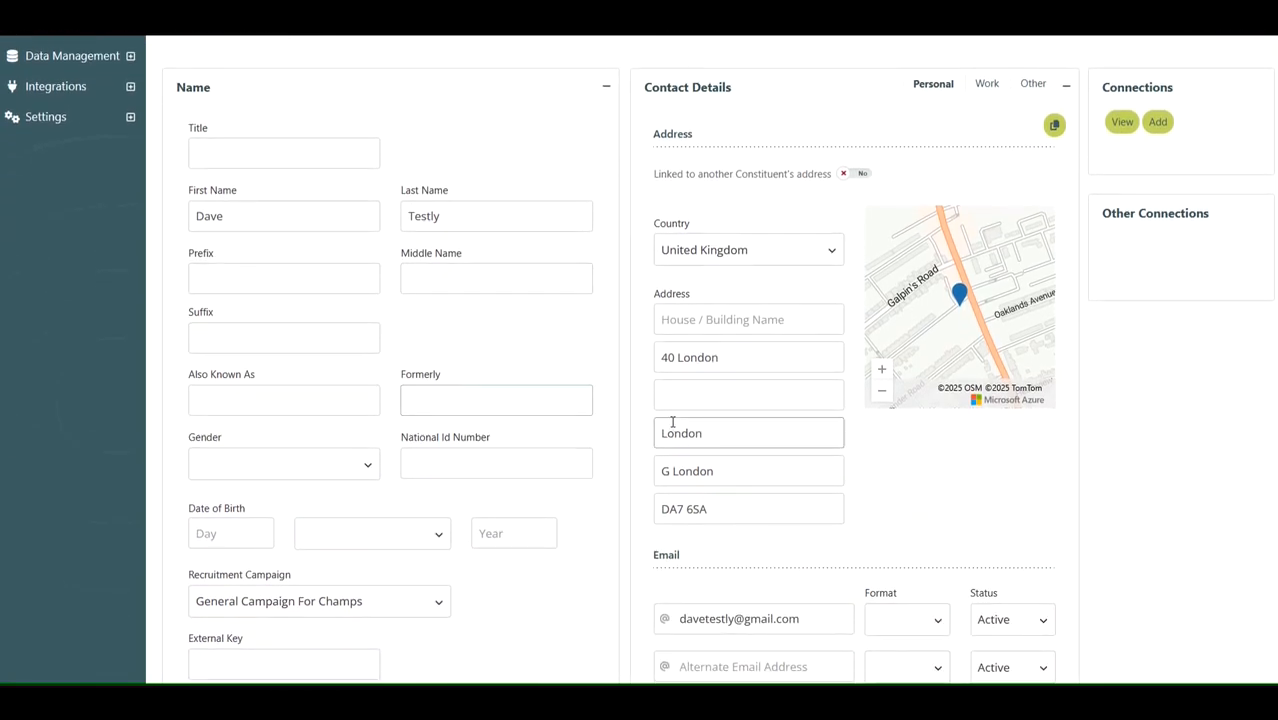
scroll(758, 300, down, 2)
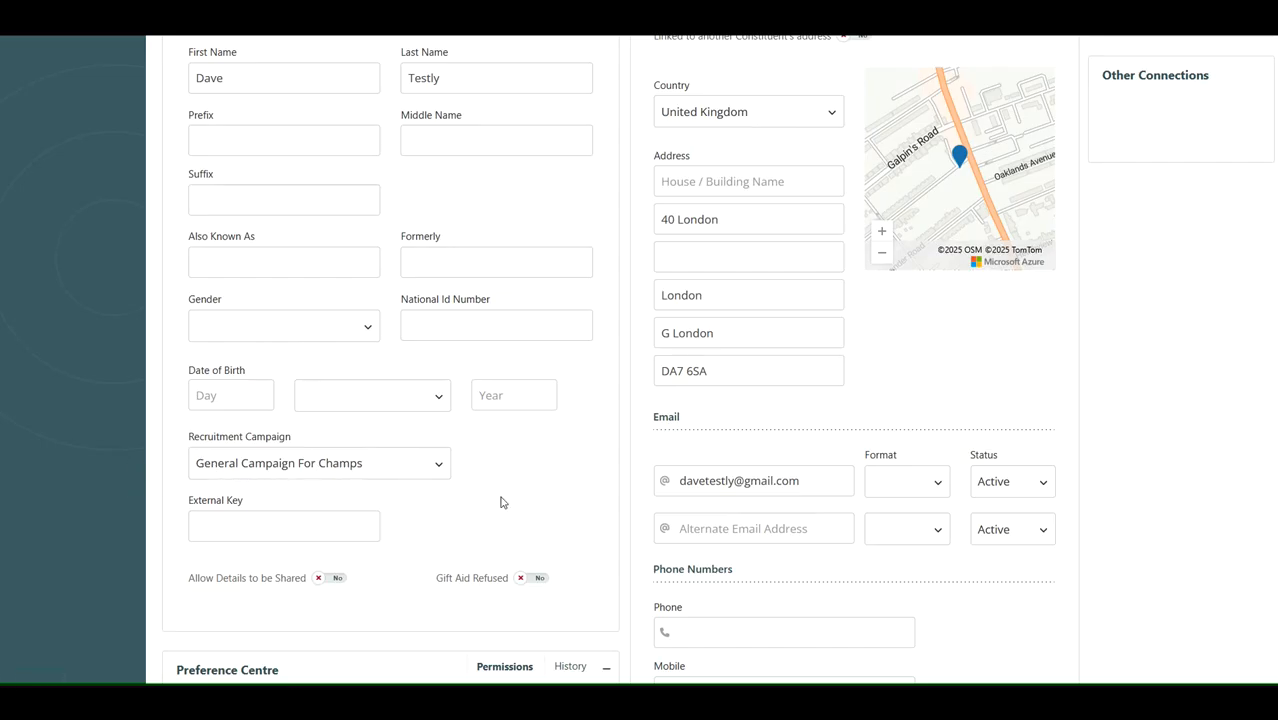
scroll(599, 474, up, 3)
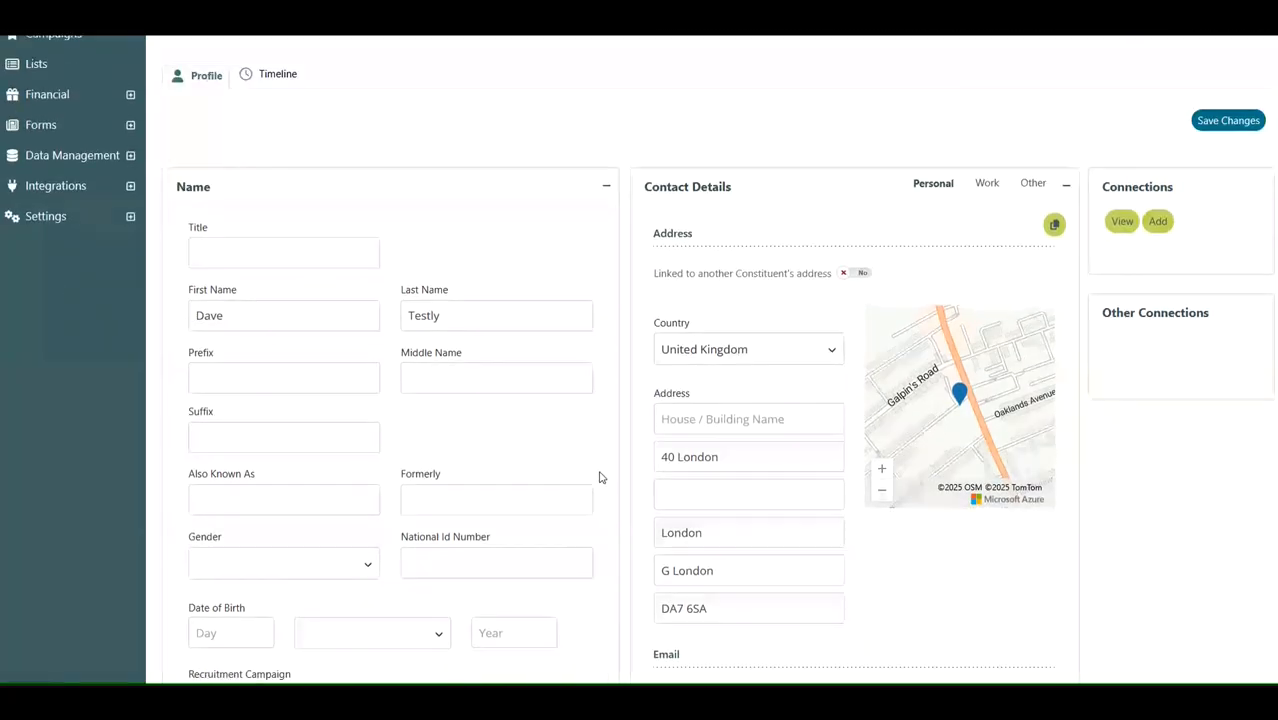
scroll(599, 477, up, 2)
click(280, 253)
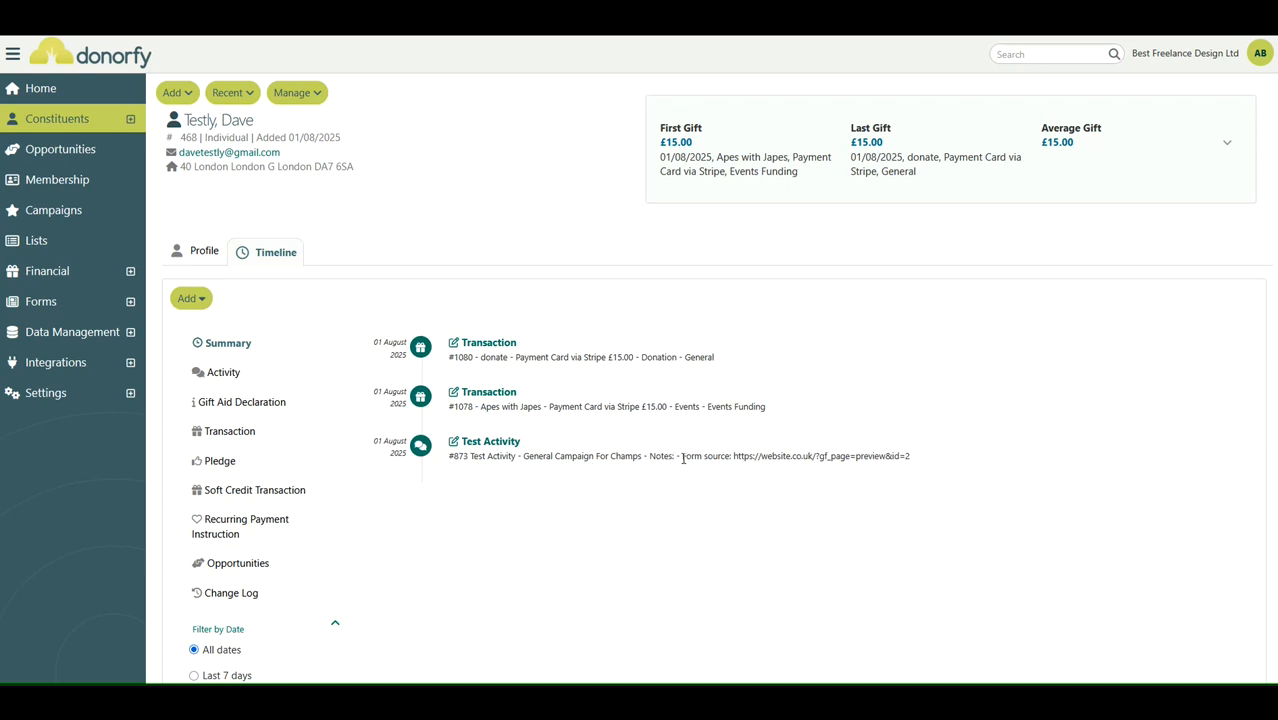
- Examine the form source notes of the Test Activity entry on the timeline
drag(682, 456, 911, 457)
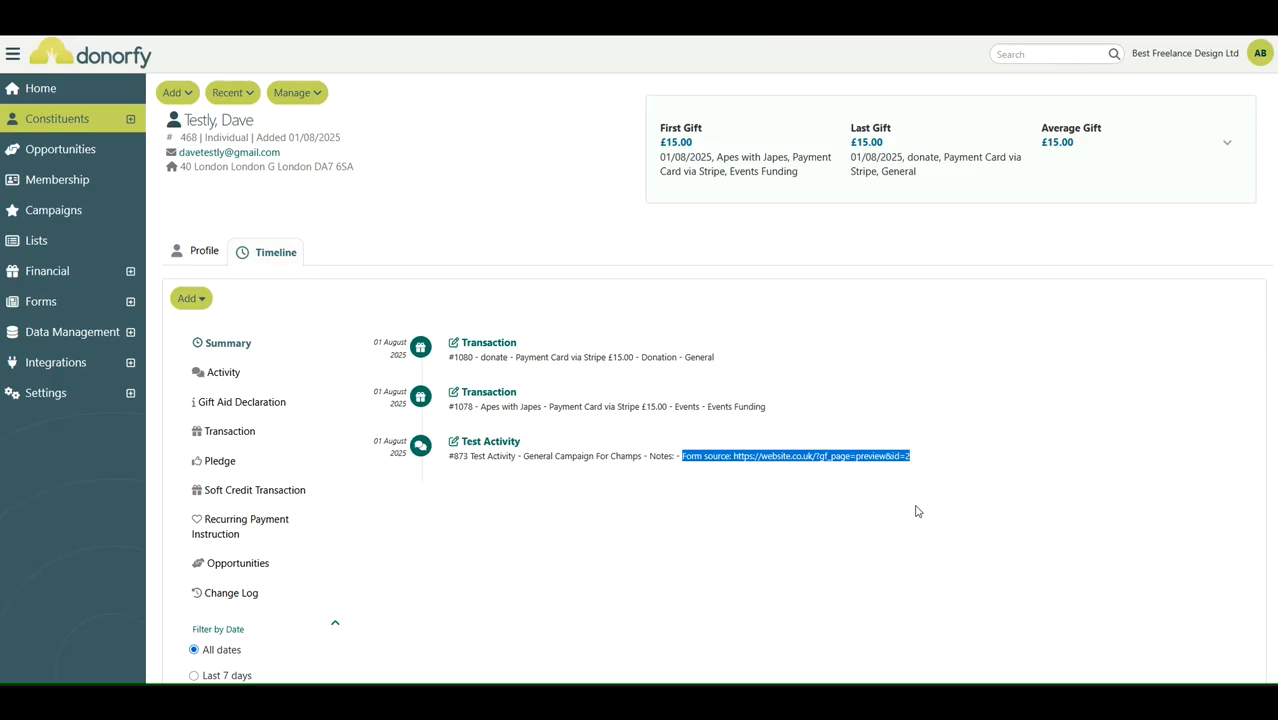
click(869, 457)
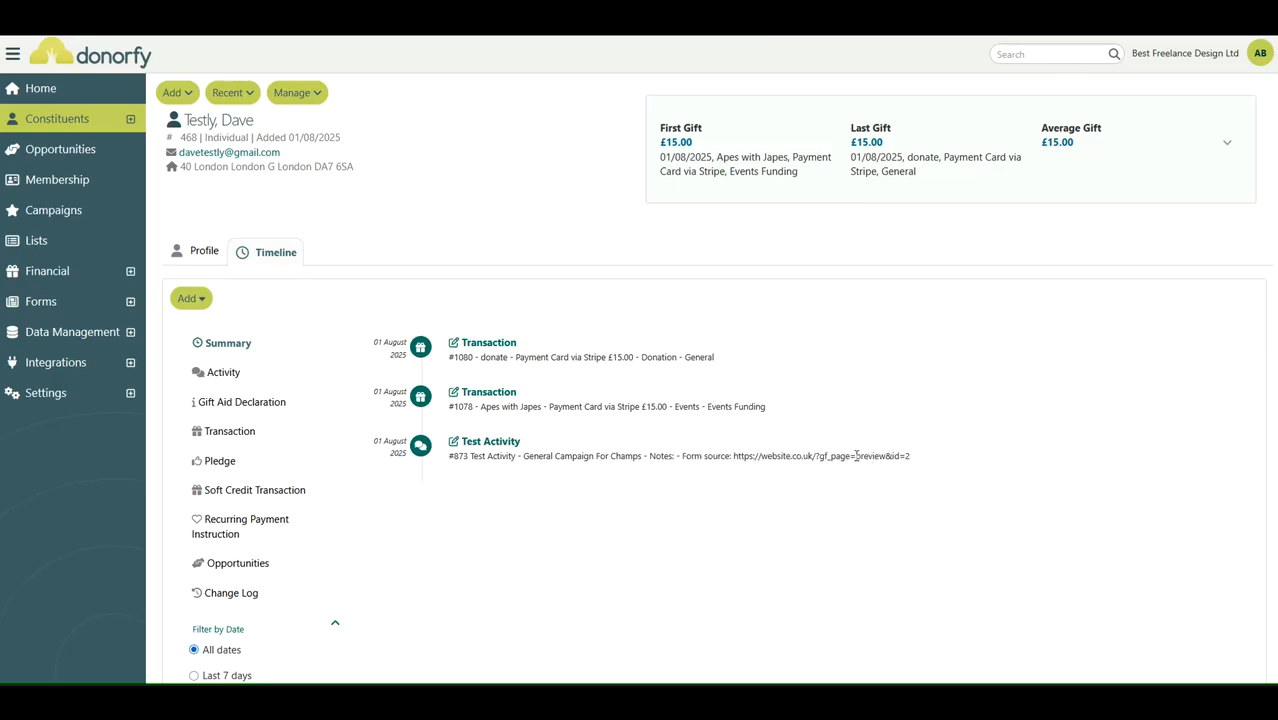
drag(856, 456, 910, 457)
click(923, 442)
drag(673, 406, 640, 406)
click(776, 413)
drag(762, 406, 731, 407)
click(818, 406)
- Open the Apes with Japes transaction and expand its allocation details
click(487, 392)
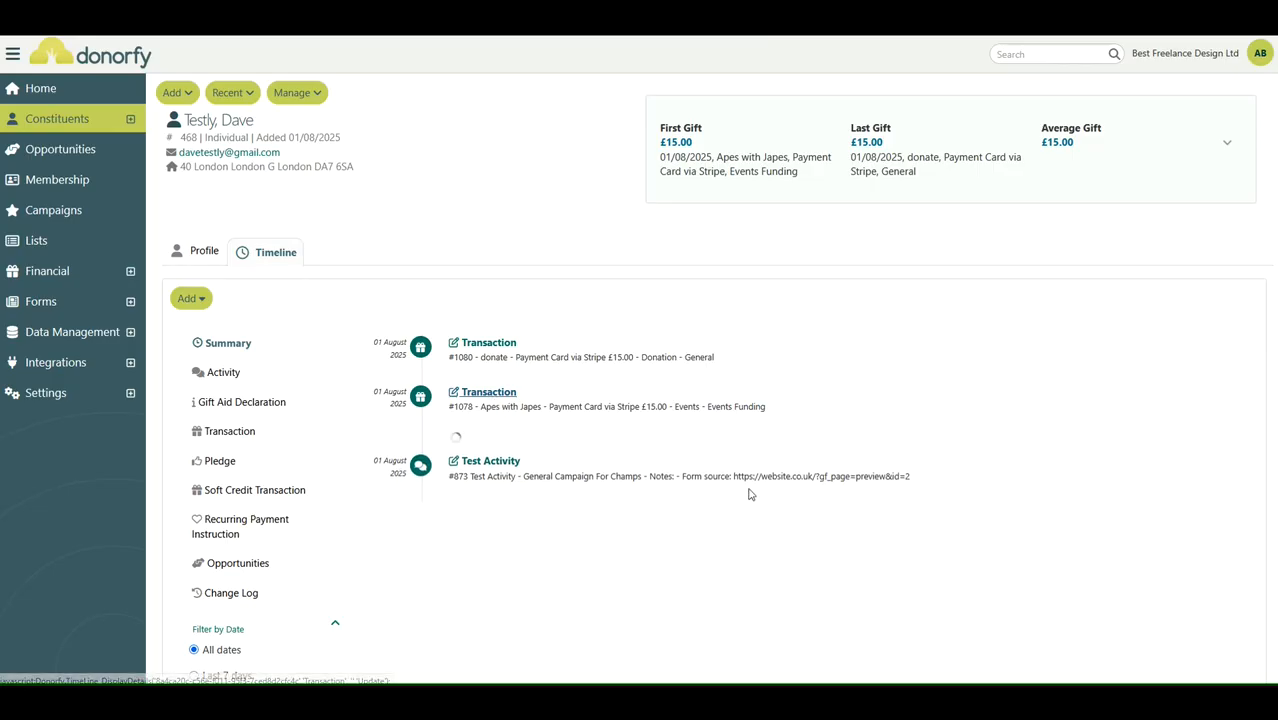
scroll(687, 423, down, 3)
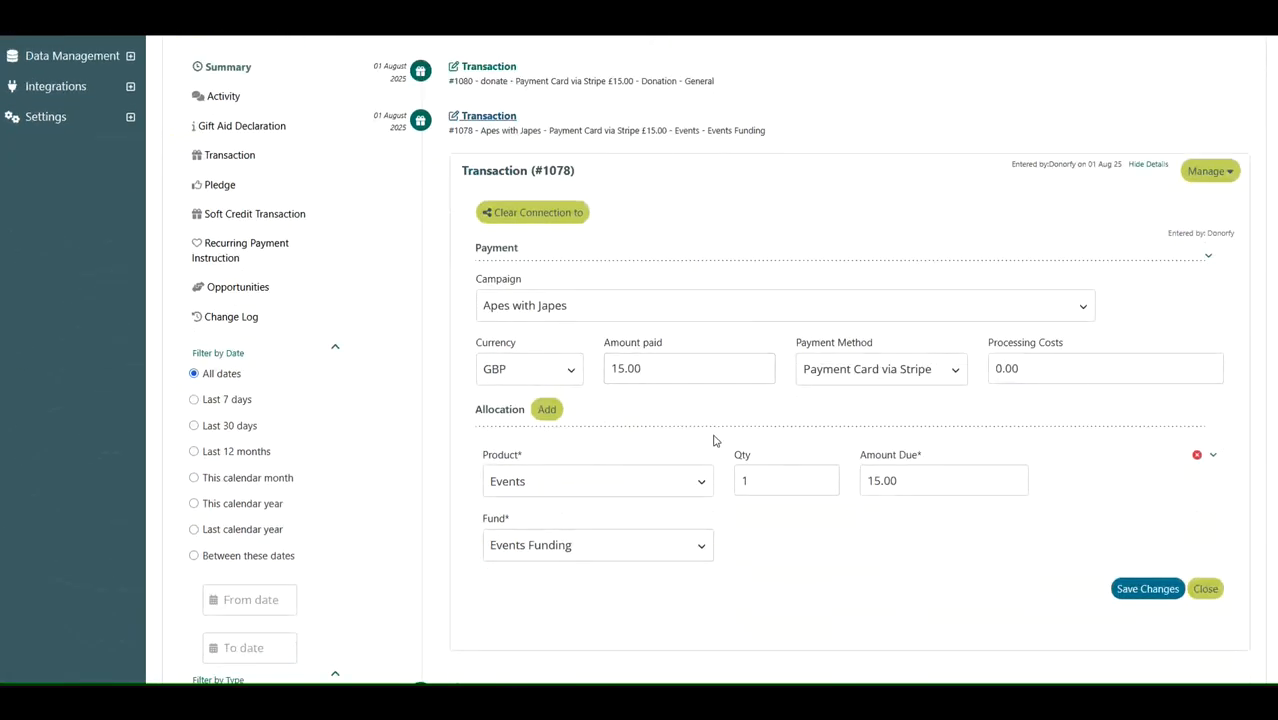
scroll(830, 508, down, 1)
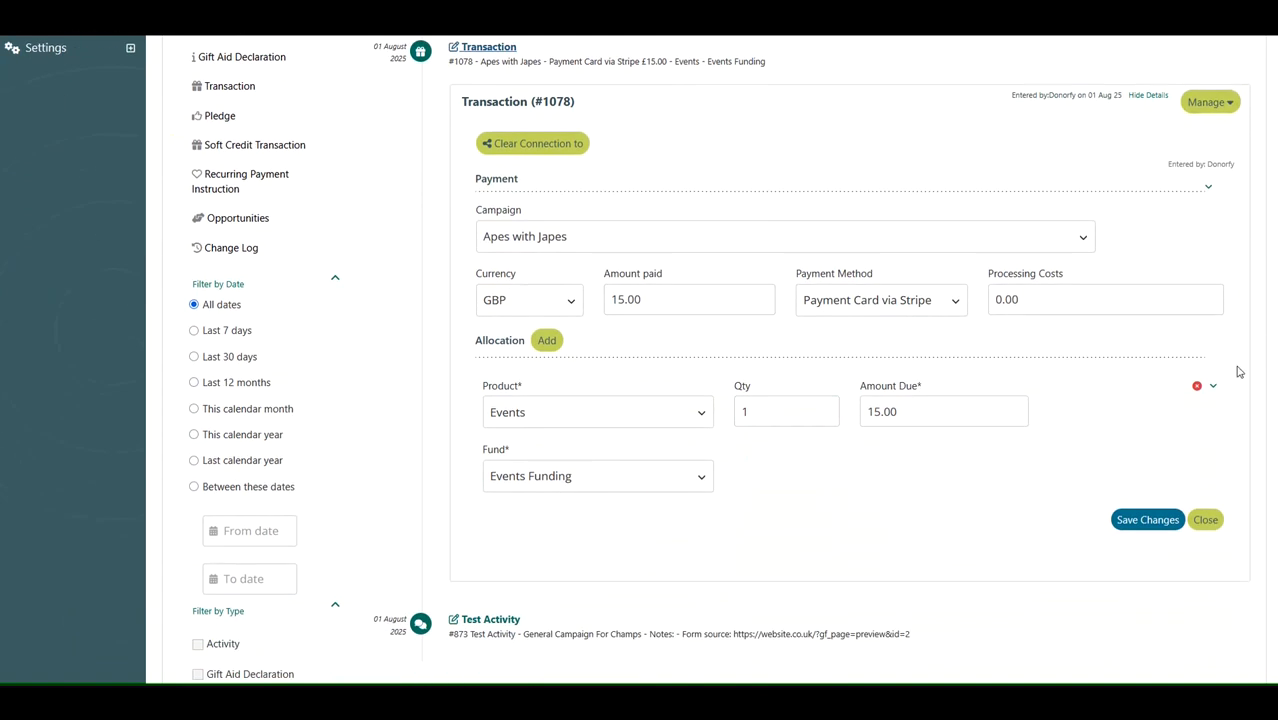
click(1213, 386)
scroll(947, 371, down, 3)
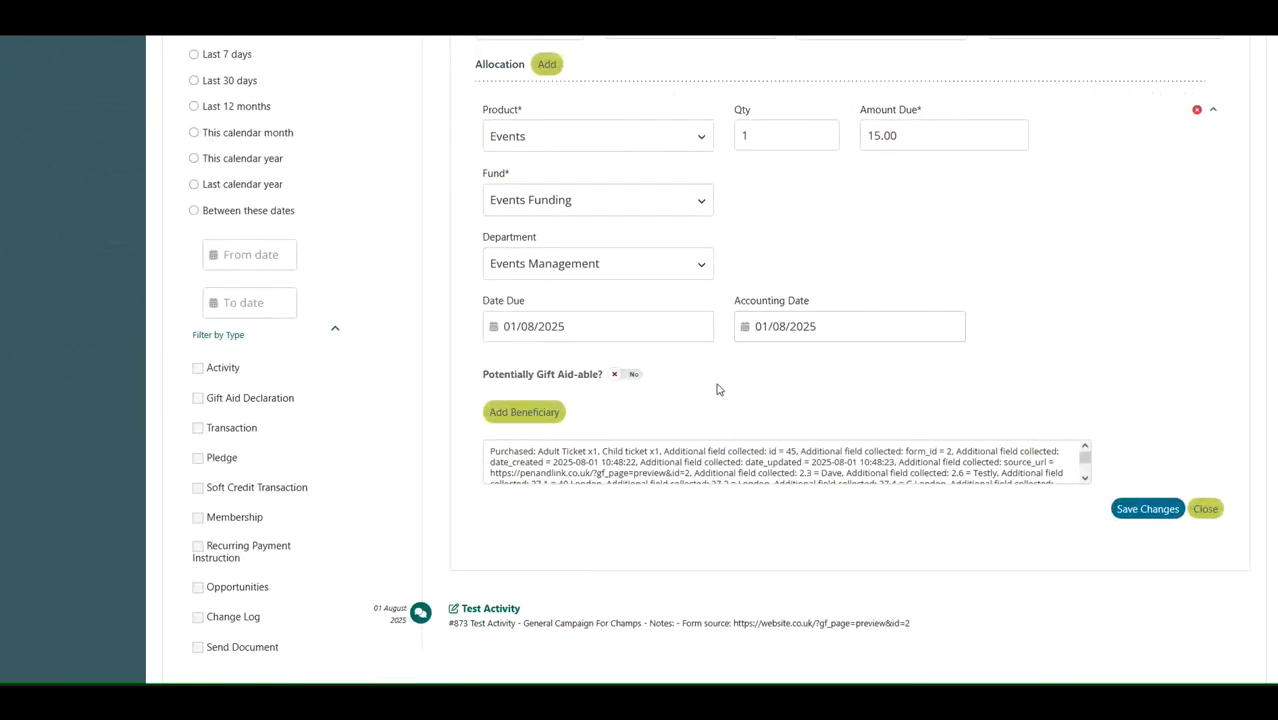
- Read the allocation notes listing the purchased tickets and collected form fields
click(489, 456)
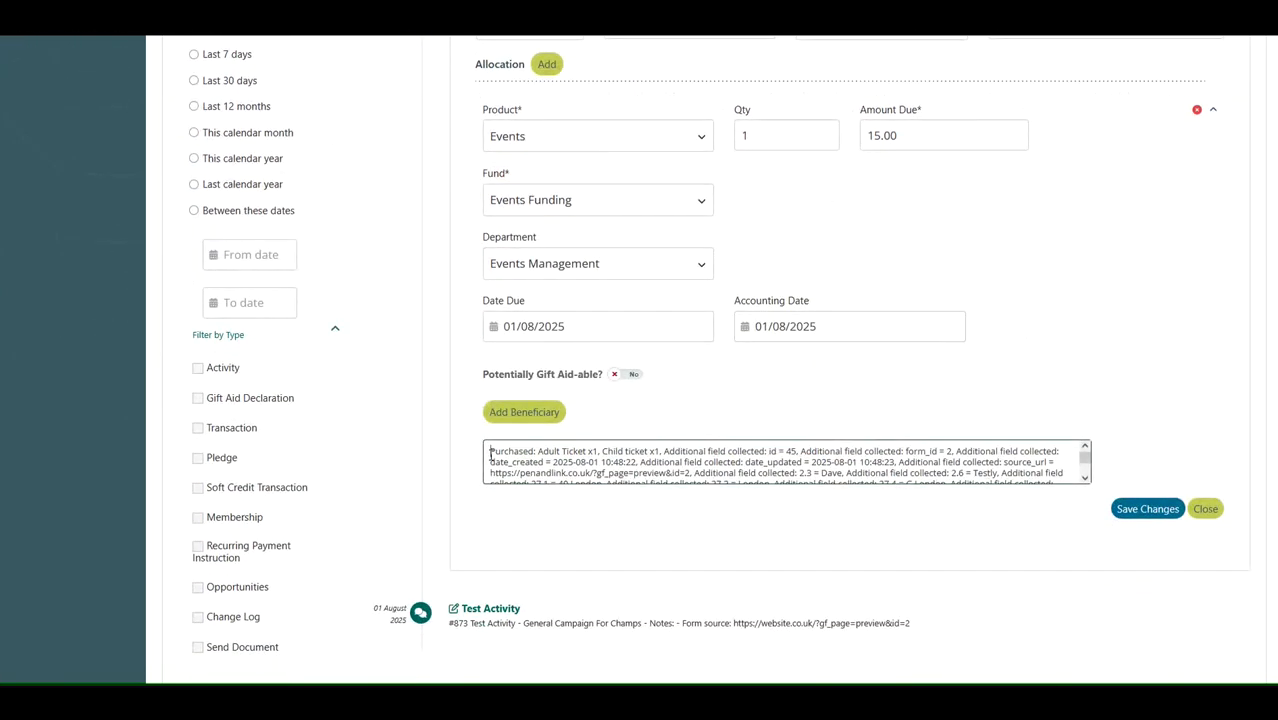
drag(490, 455, 768, 449)
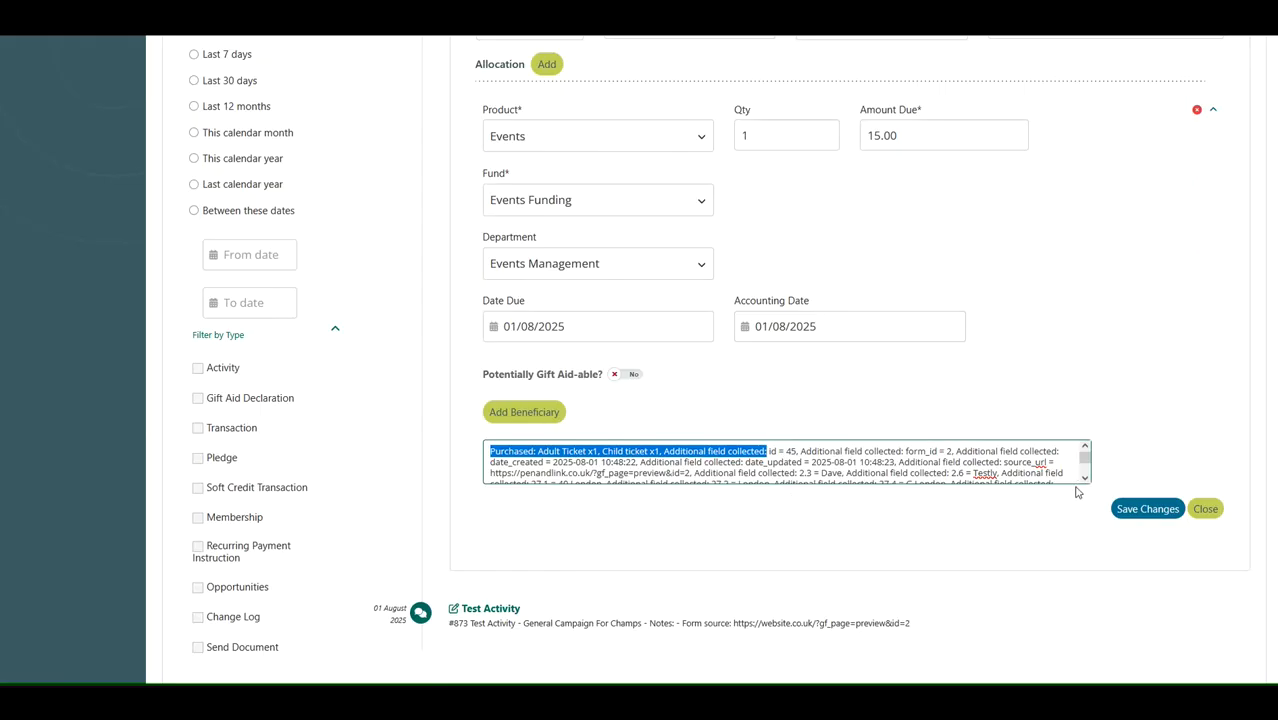
mouse_move(1085, 456)
mouse_down()
mouse_move(1088, 488)
mouse_move(1087, 448)
mouse_up()
click(812, 464)
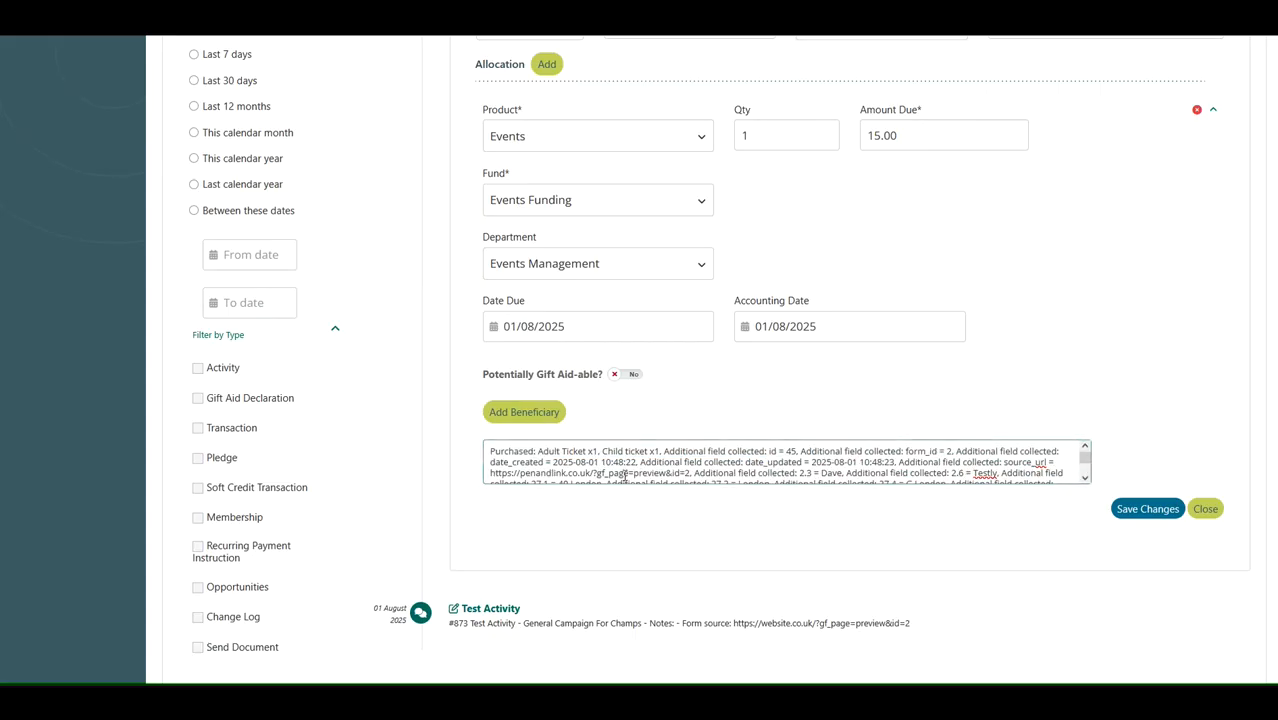
- Open the donate transaction (#1080) on the constituent's timeline
scroll(627, 477, up, 1)
scroll(630, 480, up, 10)
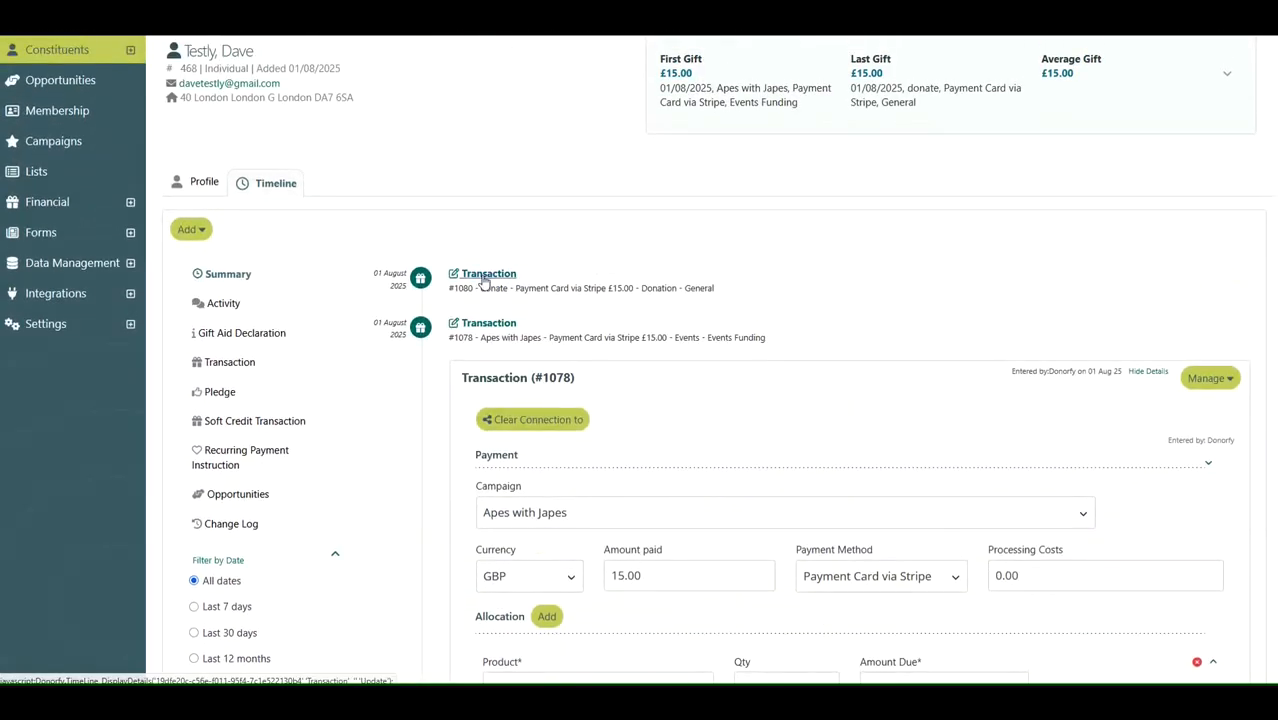
click(488, 273)
scroll(494, 451, down, 2)
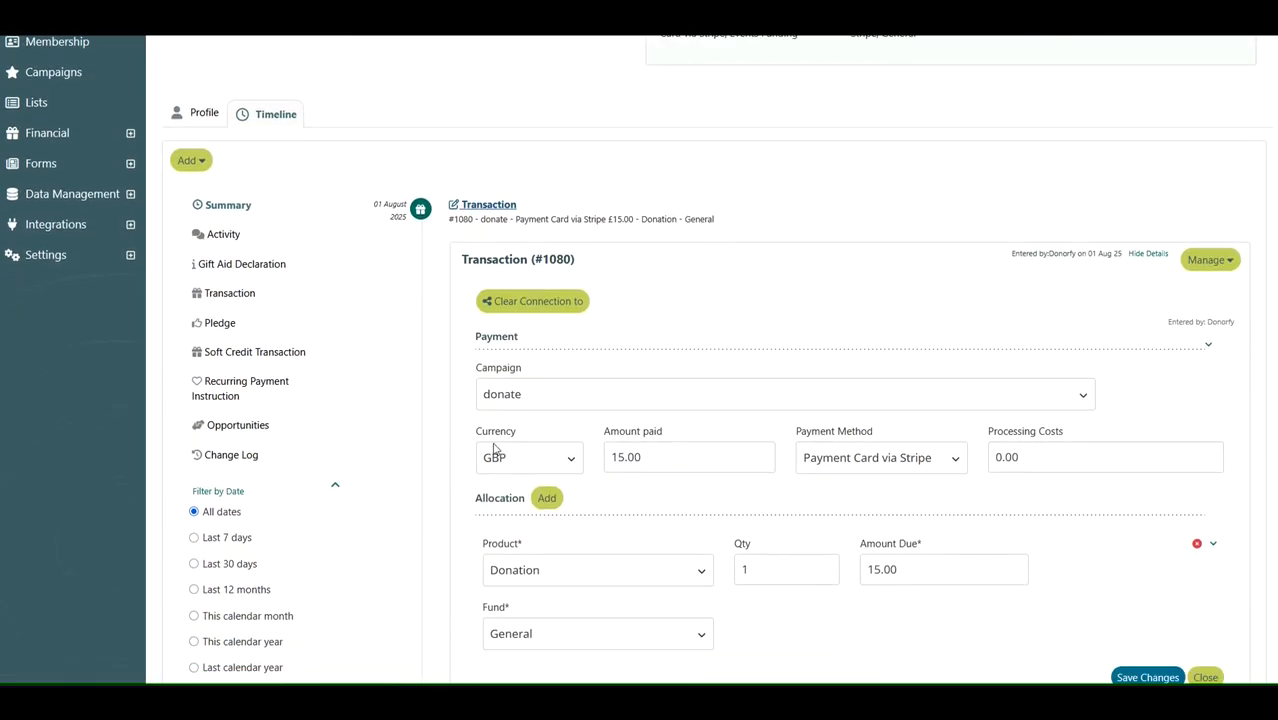
scroll(665, 442, down, 3)
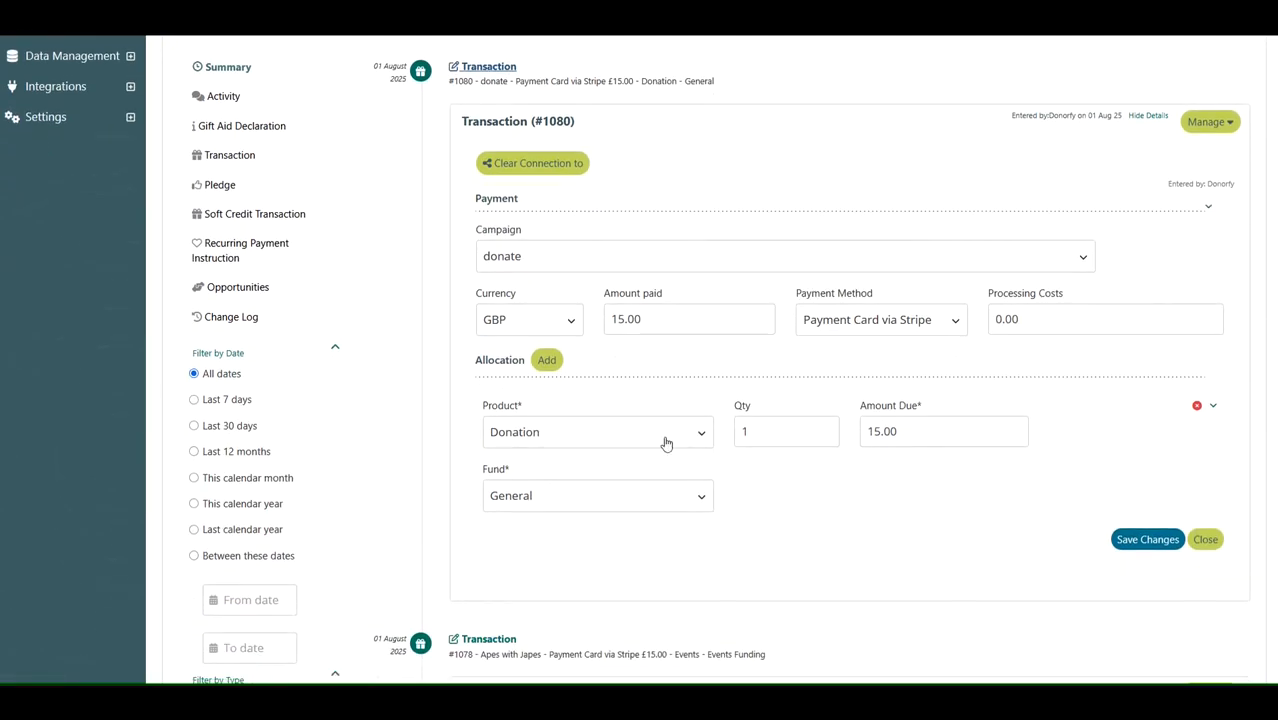
- Expand the donate transaction's allocation and review its product, fund, department and comments
click(1213, 406)
scroll(938, 488, down, 5)
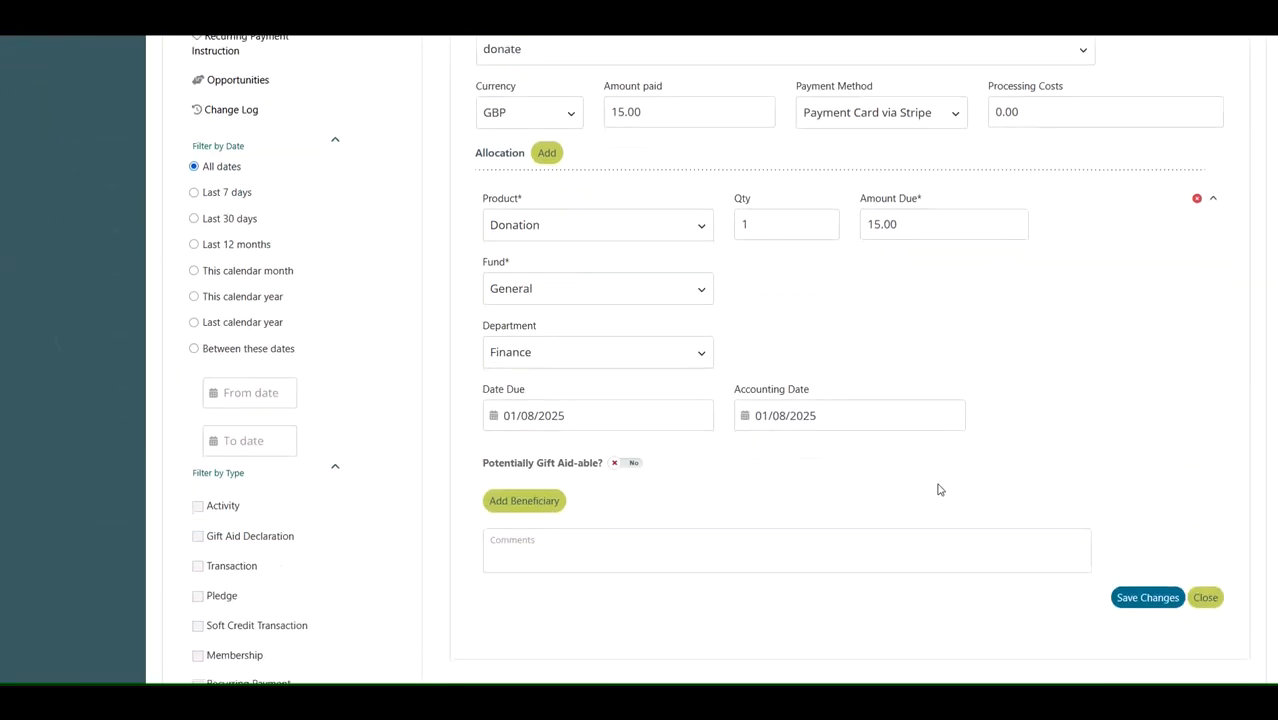
click(927, 414)
scroll(826, 560, up, 4)
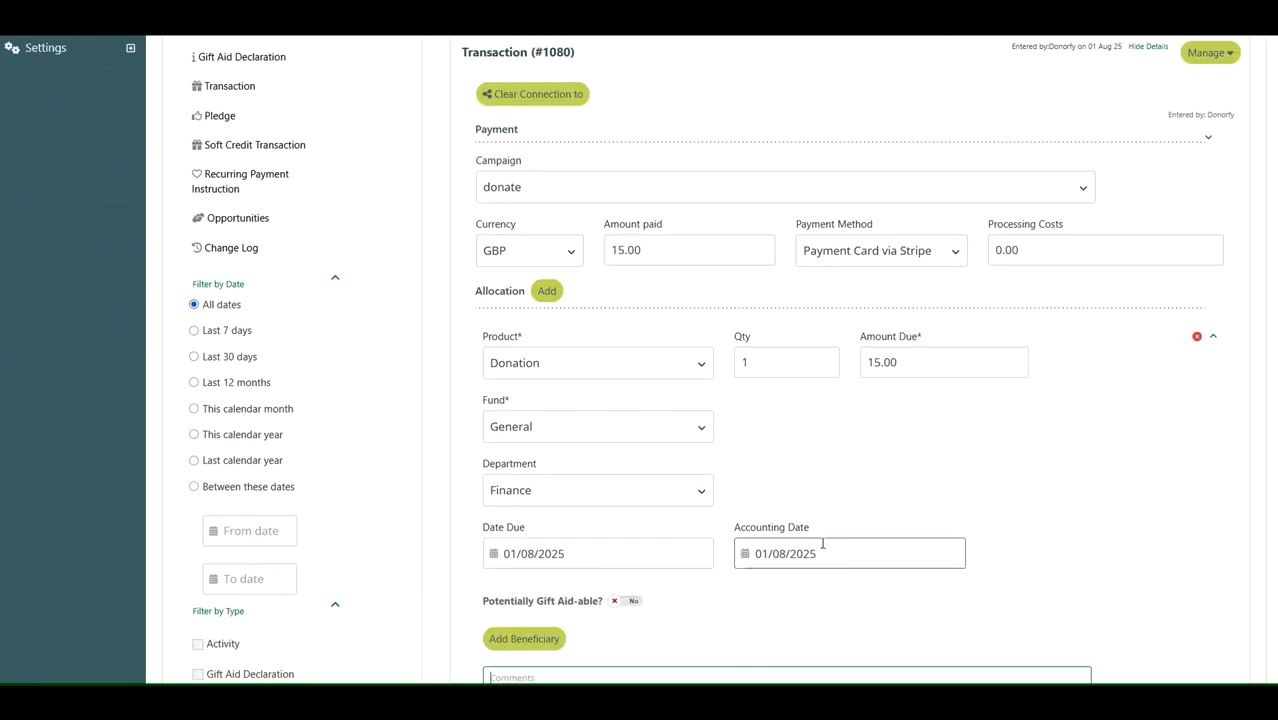
scroll(1080, 500, up, 1)
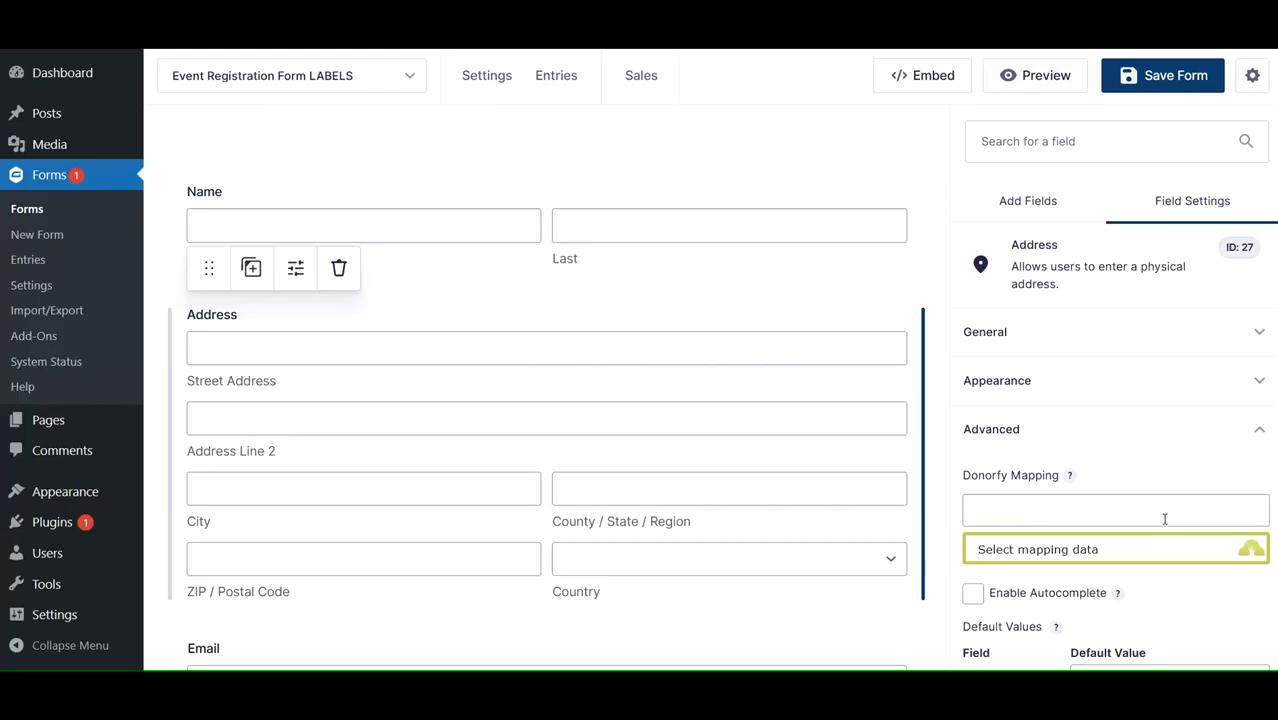
- Open the Address field's Donorfy Mapping list in the form editor and browse through all available mapping options
scroll(1160, 515, down, 1)
click(1147, 455)
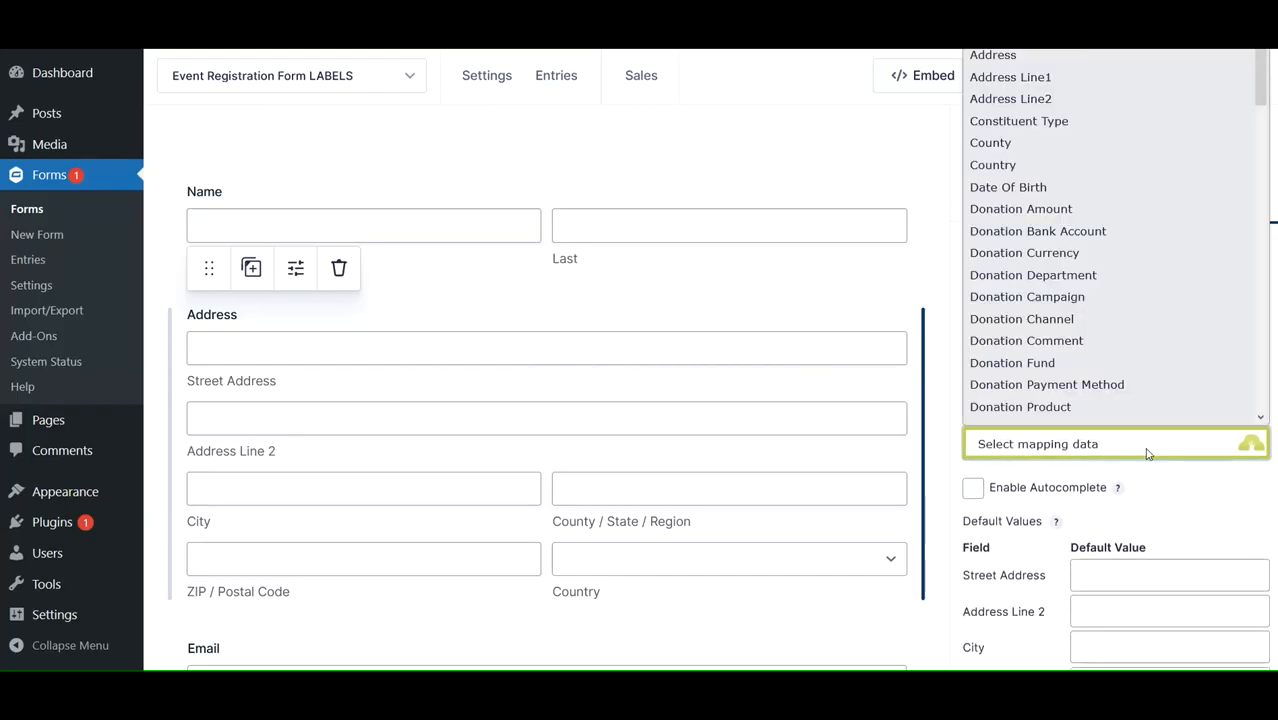
scroll(1212, 200, down, 1)
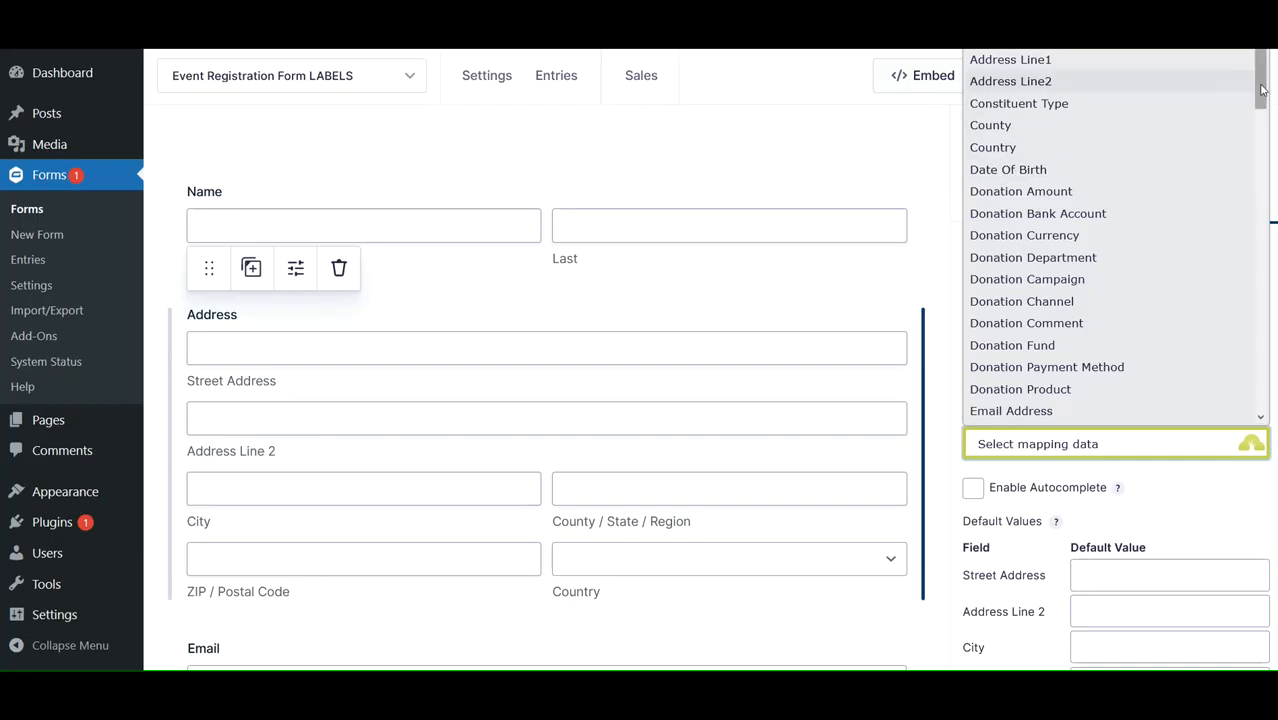
scroll(1261, 90, down, 1)
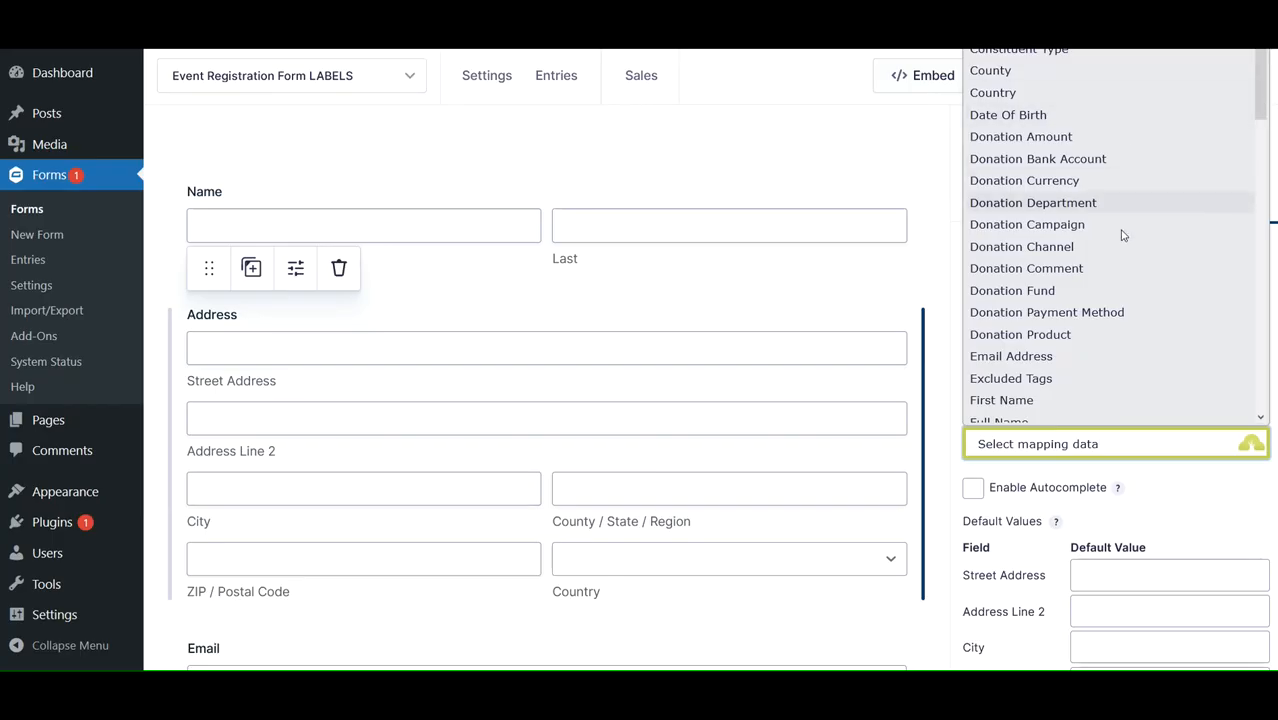
scroll(1258, 139, down, 3)
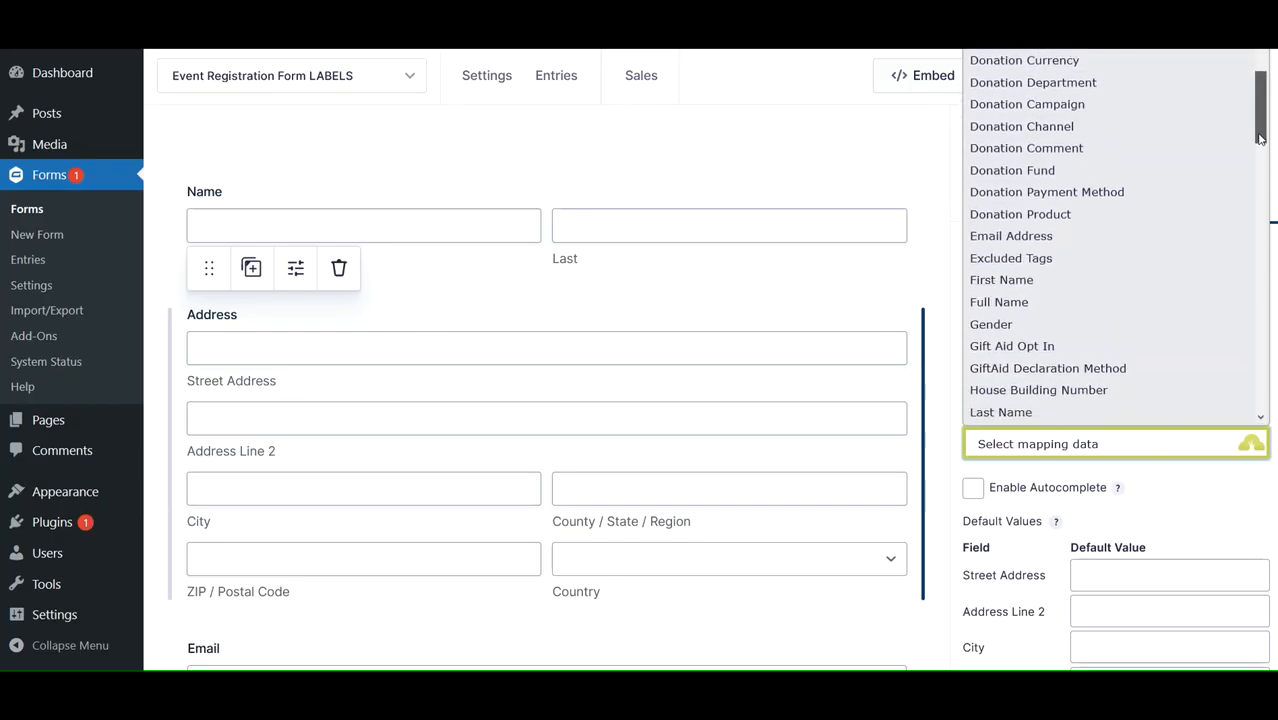
drag(1261, 143, 1263, 164)
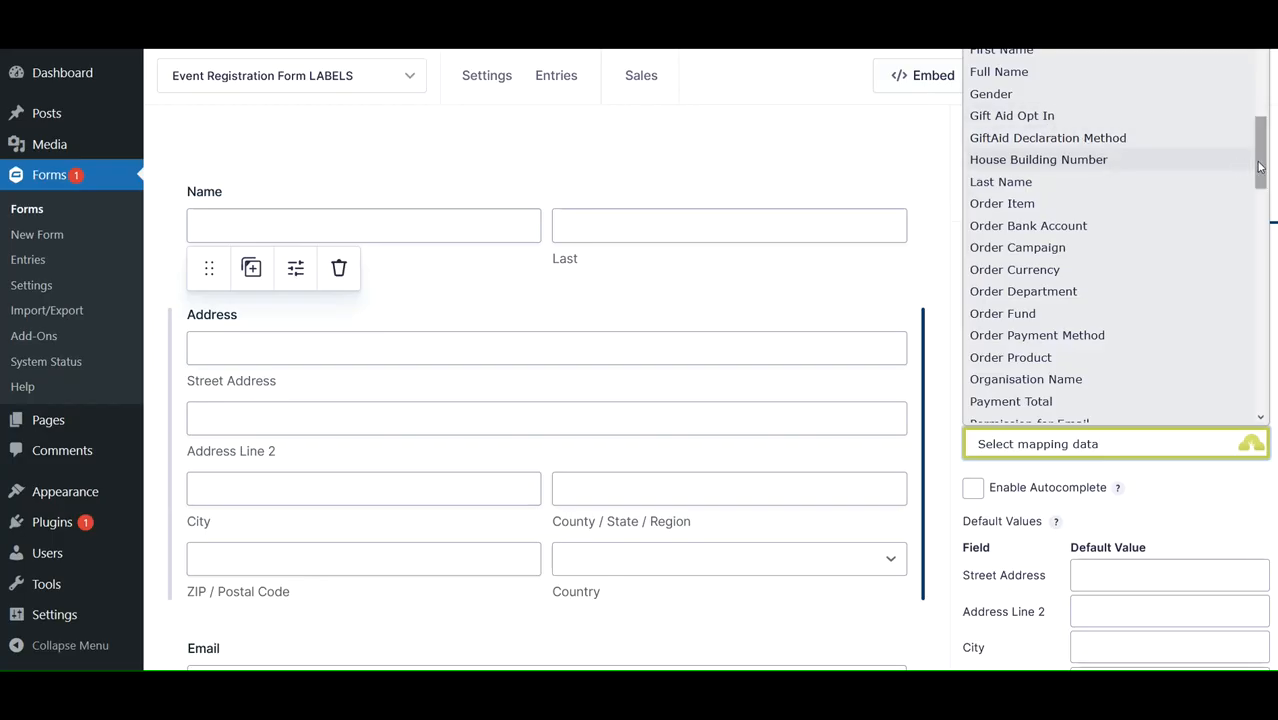
drag(1260, 167, 1258, 218)
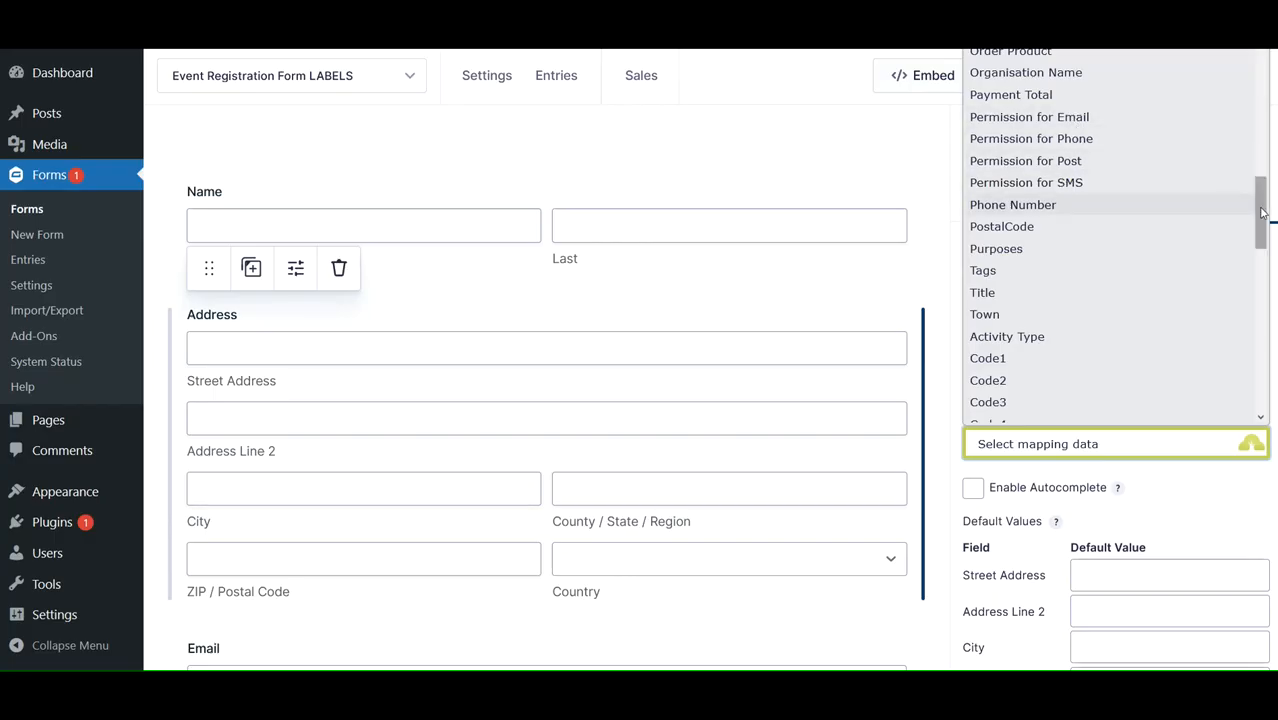
scroll(1102, 190, down, 2)
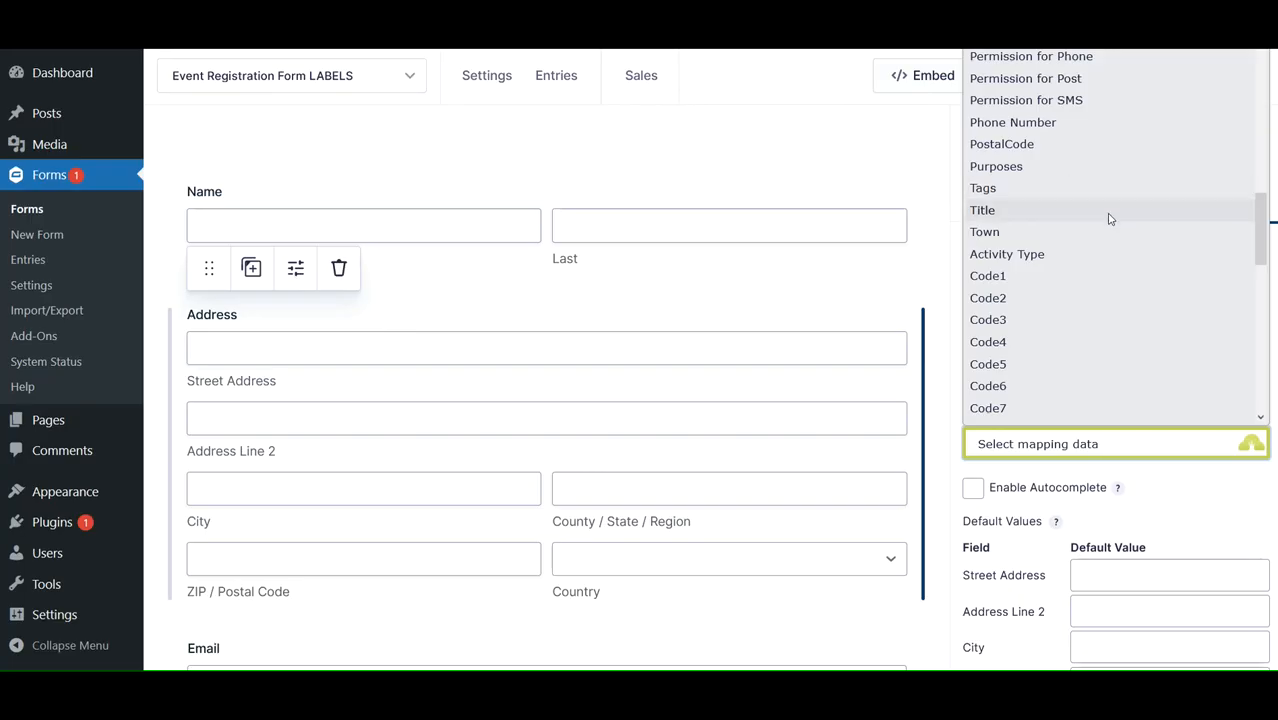
scroll(1259, 236, down, 2)
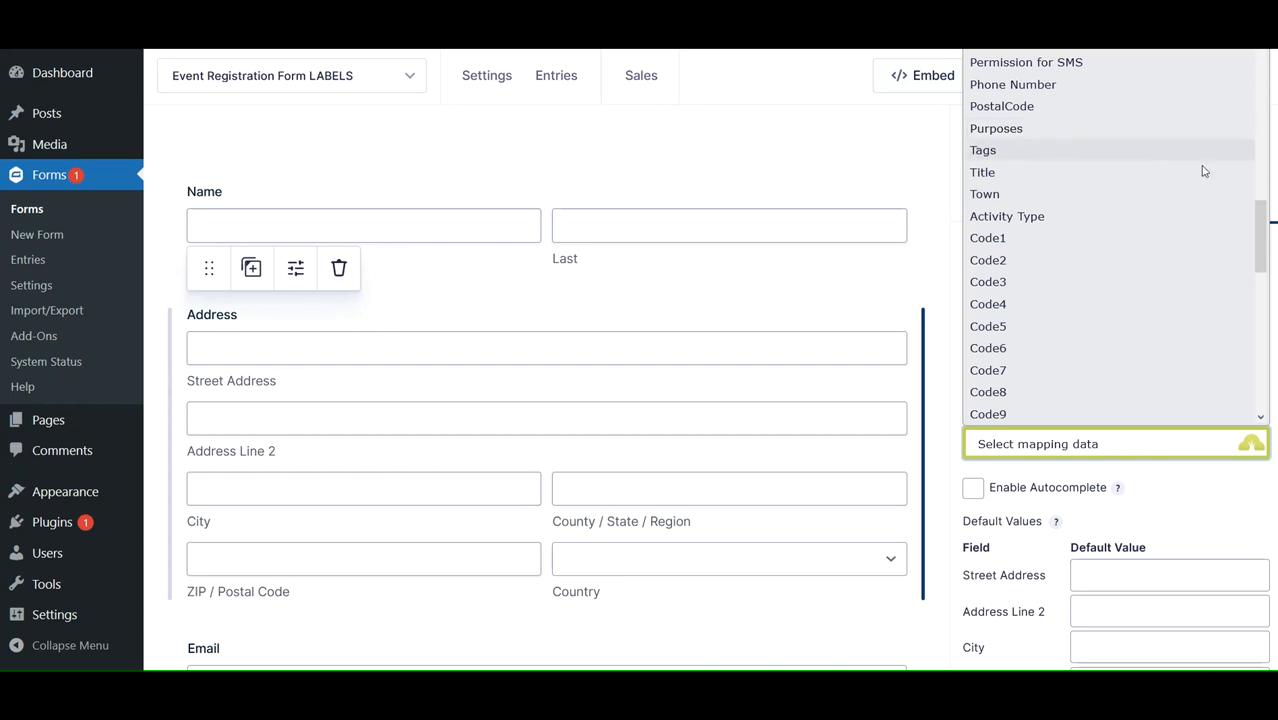
scroll(1257, 240, down, 3)
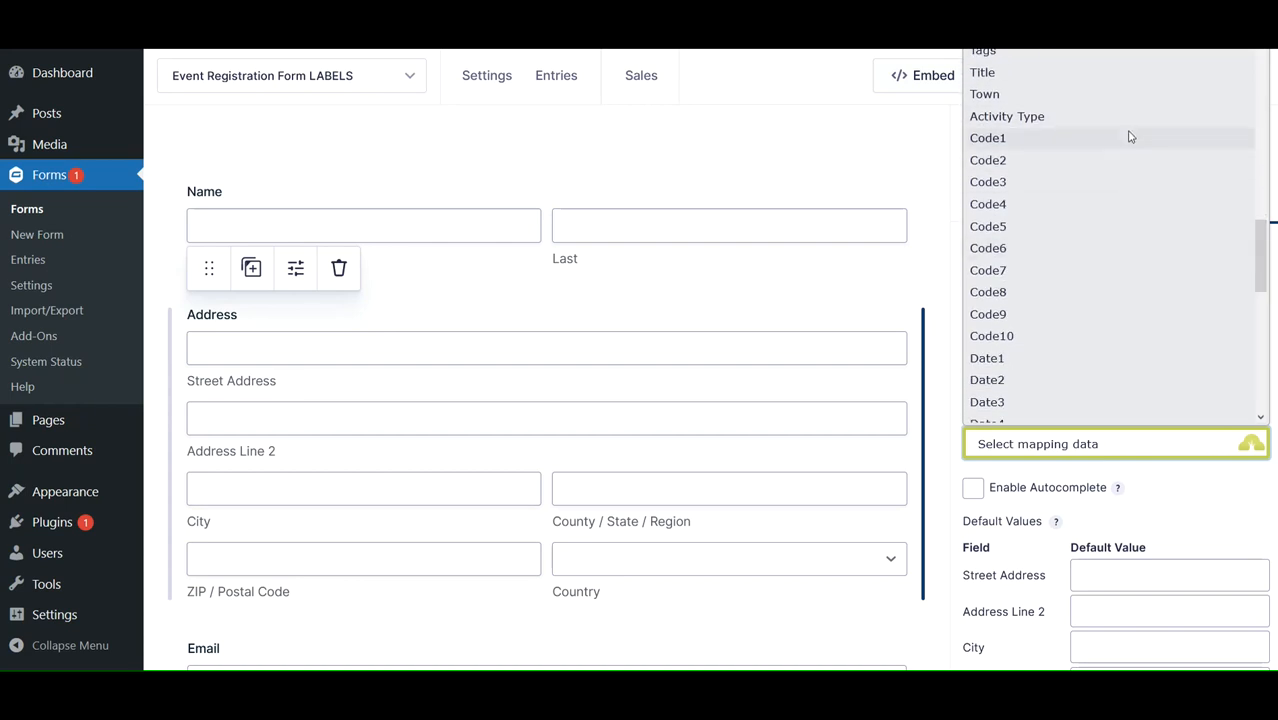
scroll(1258, 258, down, 2)
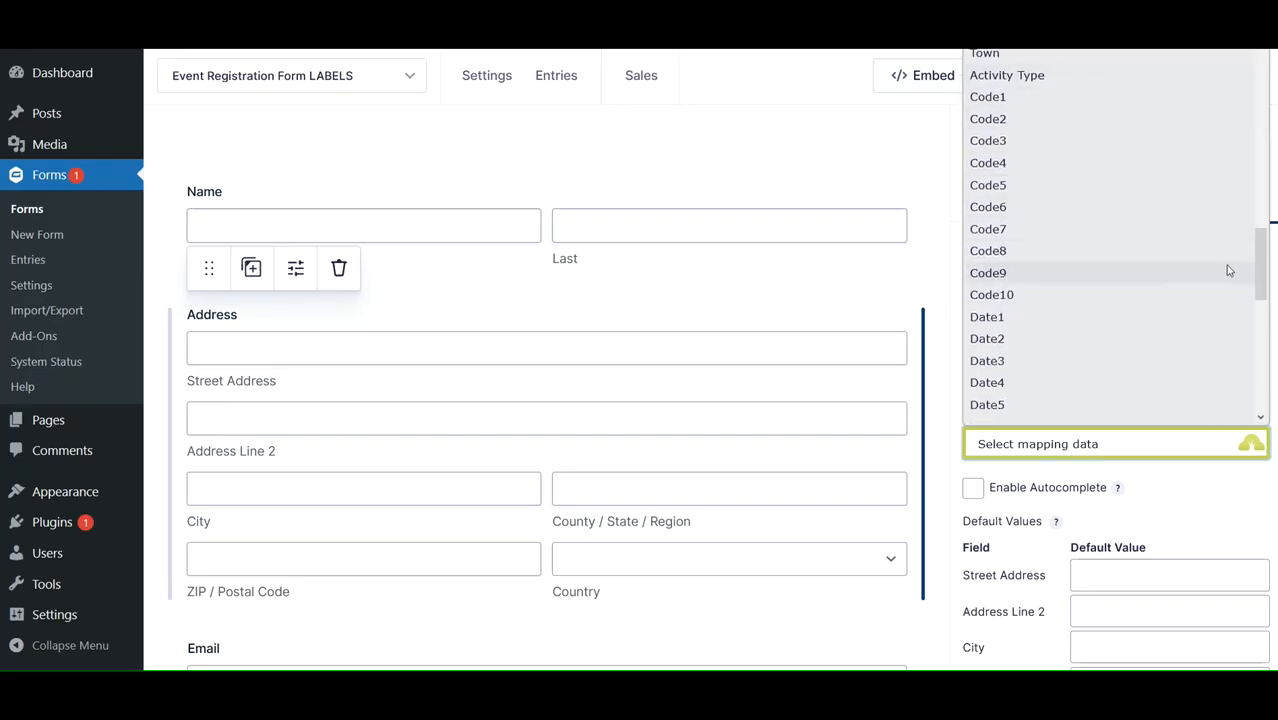
drag(1261, 267, 1261, 396)
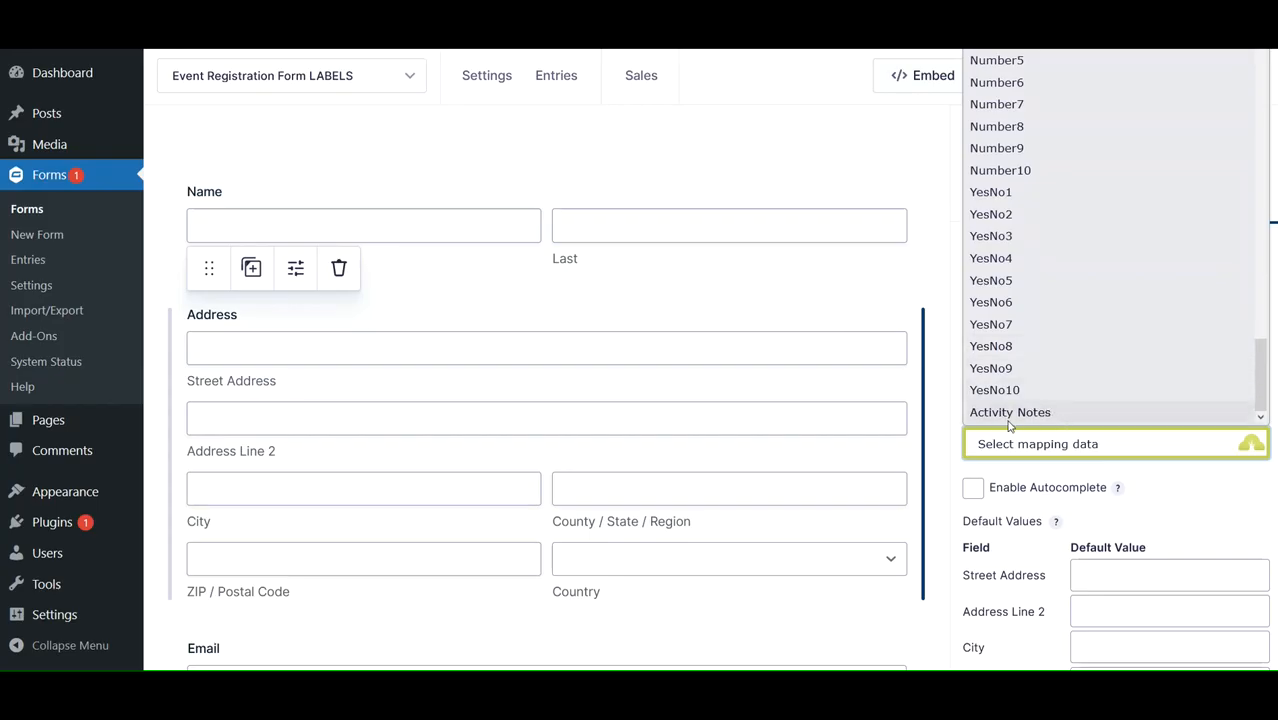